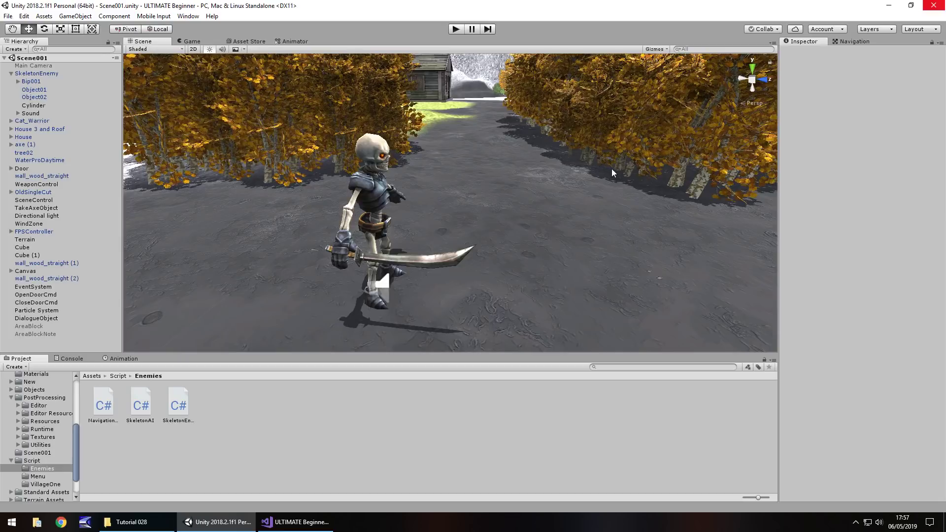
Add a 3D cube on the path near the skeleton and make its box collider a trigger.
alt+drag(610, 169, 481, 203)
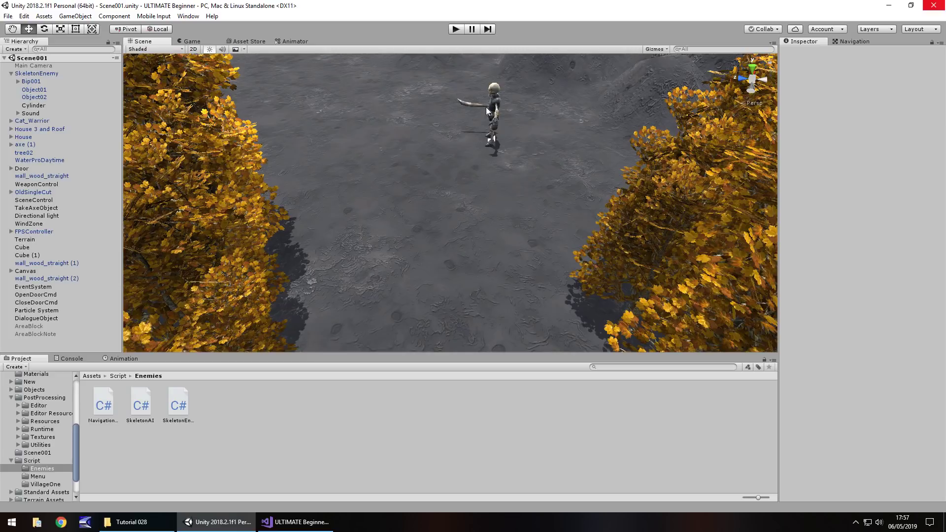
click(83, 16)
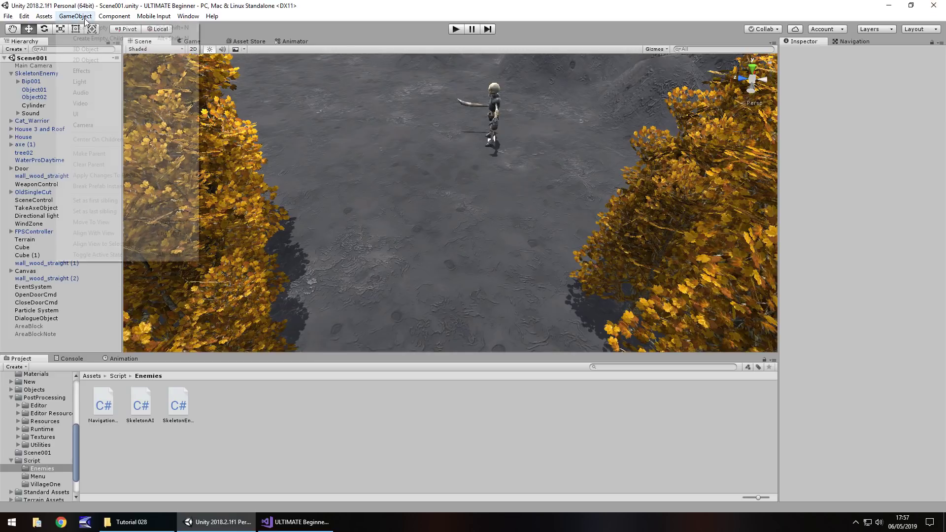
mouse_move(86, 50)
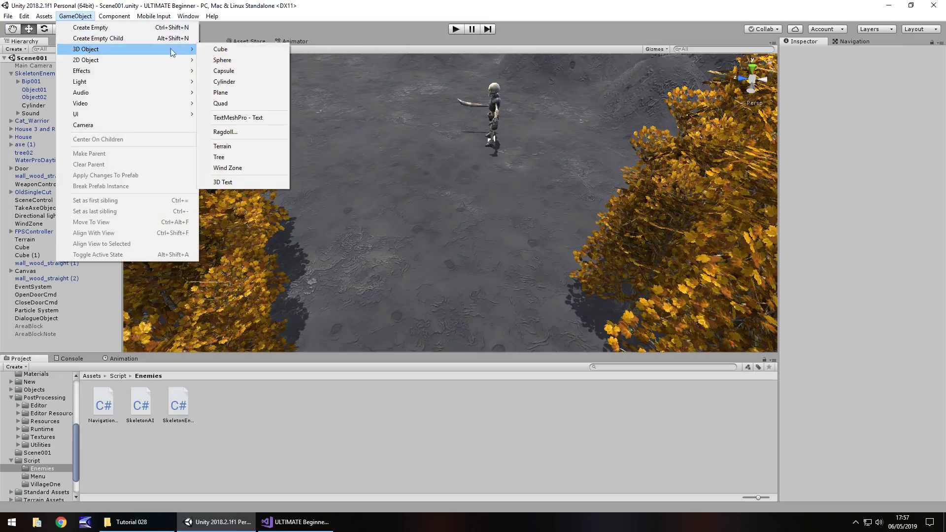
click(216, 50)
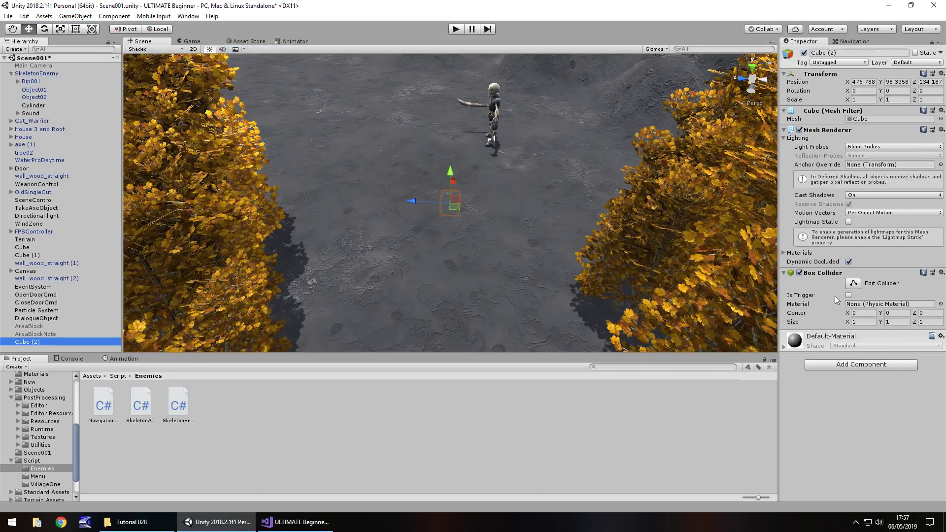
click(848, 296)
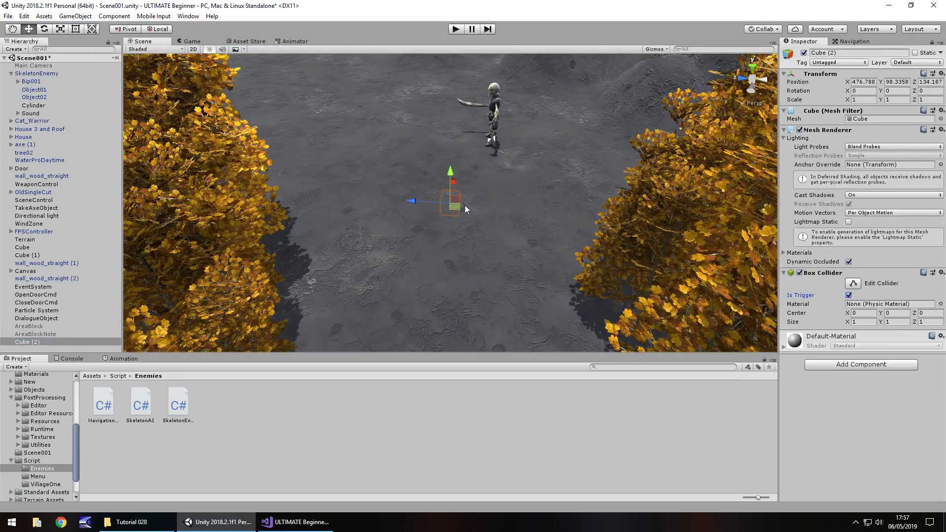
Set the new cube's position to X 486, Y 102, Z 140.
drag(453, 178, 446, 135)
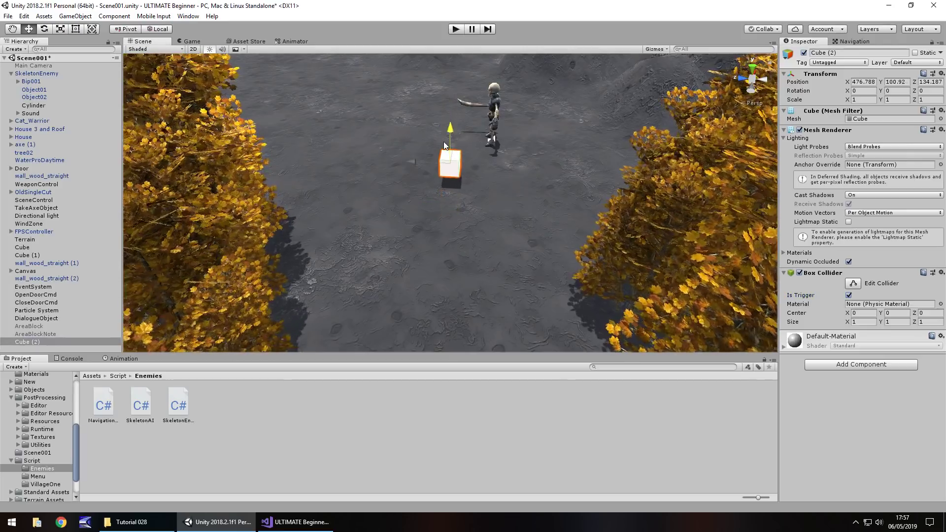
click(895, 81)
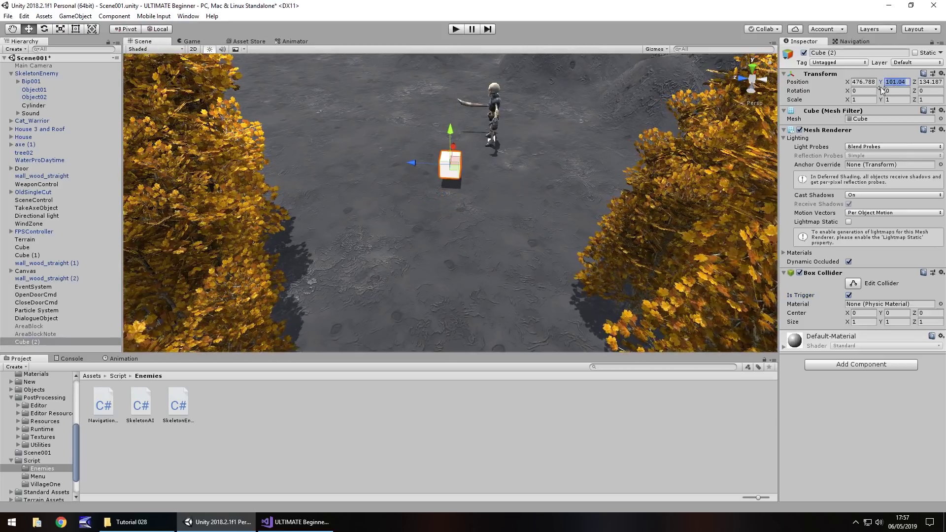
text(102)
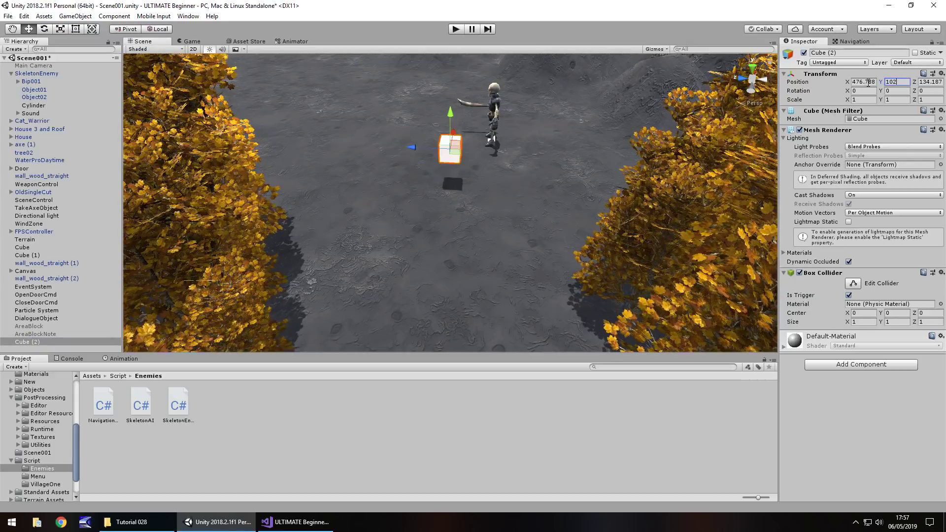
click(864, 82)
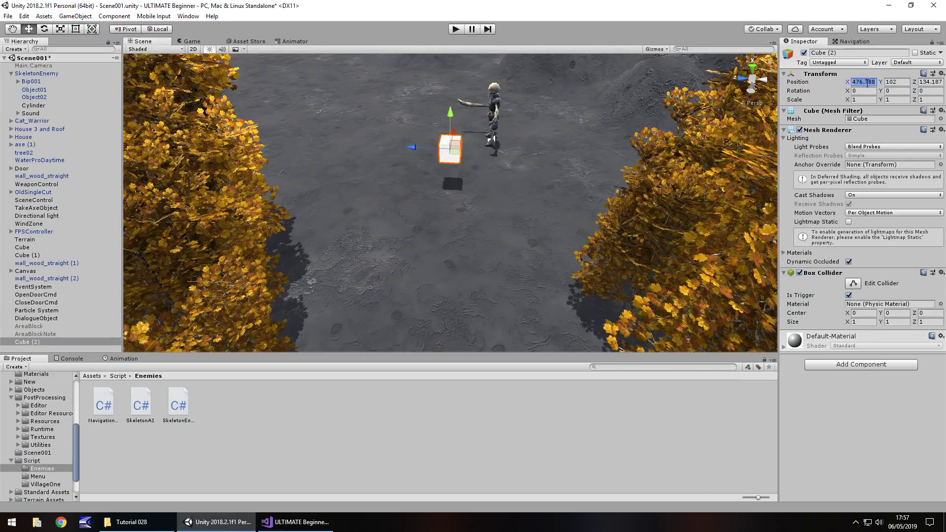
text(486)
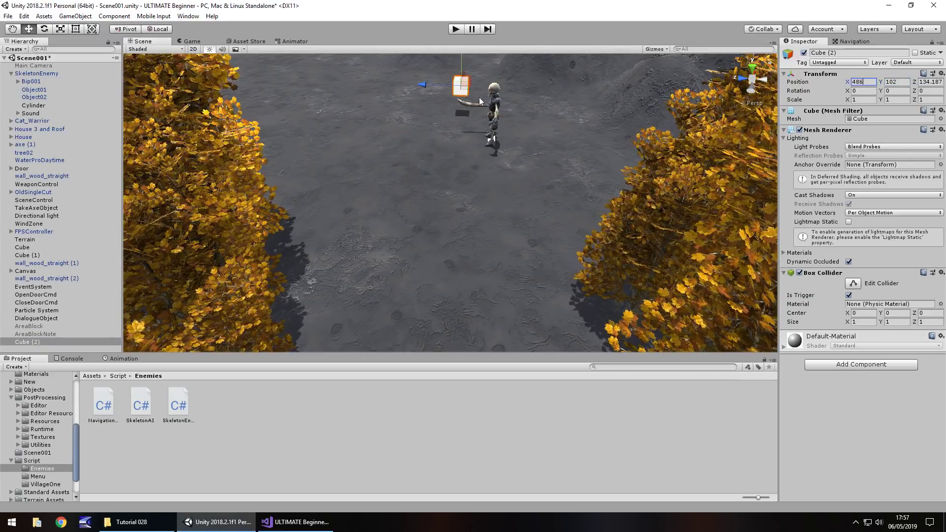
click(932, 82)
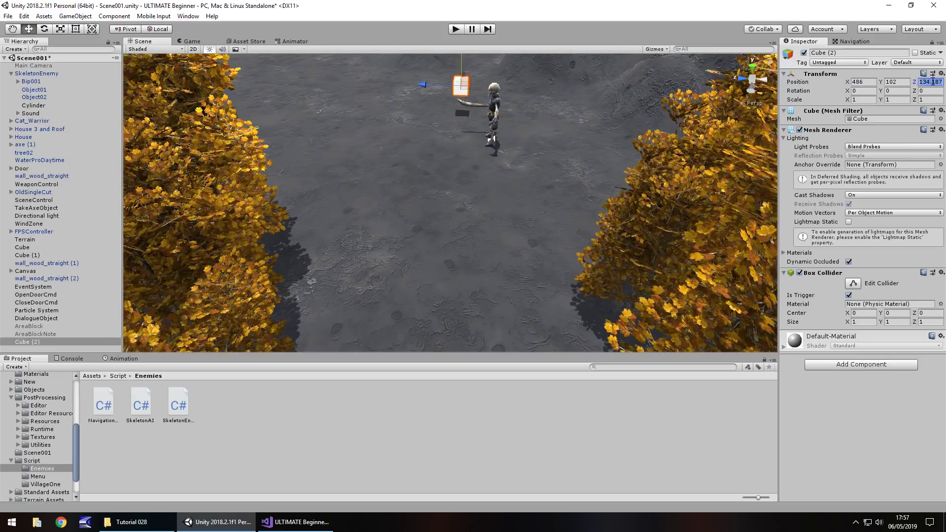
text(140)
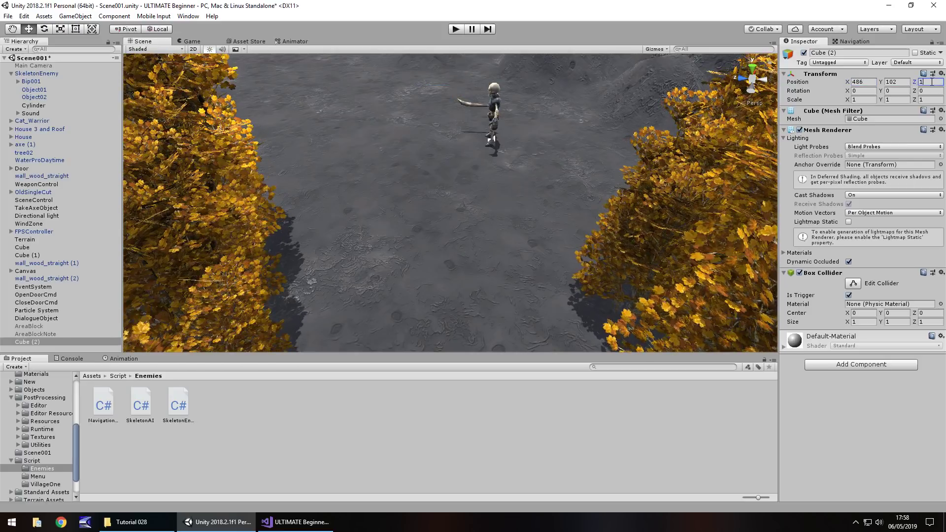
Scale the cube to 2 on all three axes and move it along the ground to X 488, Z 144.
middle_drag(308, 164, 378, 272)
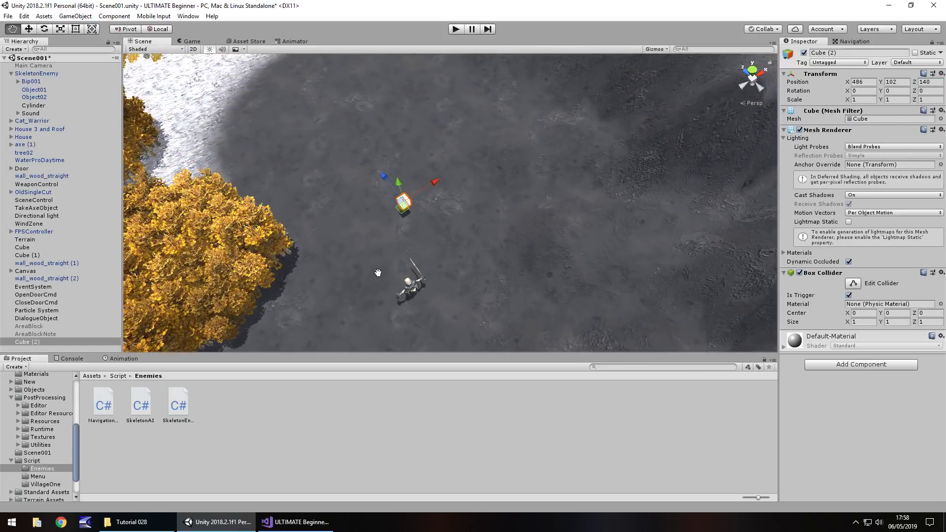
right_drag(485, 212, 418, 197)
middle_drag(418, 197, 400, 202)
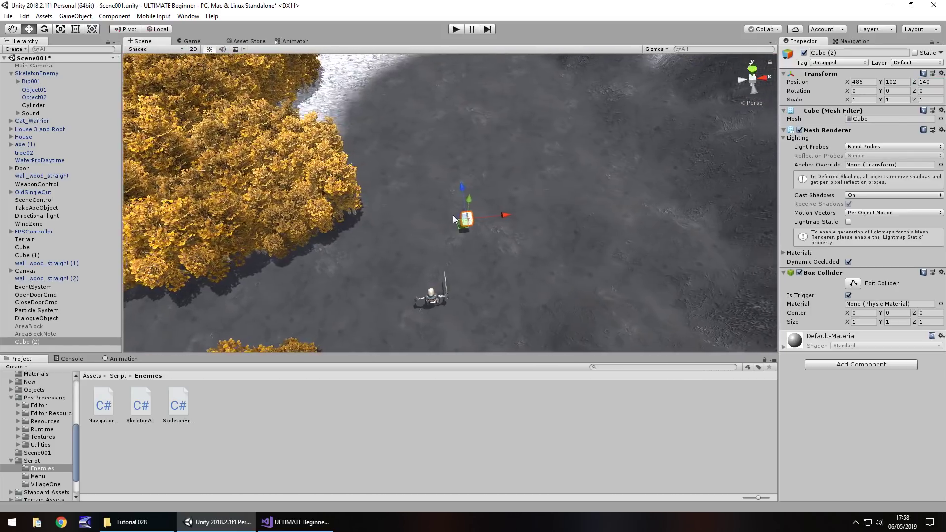
scroll(400, 213, down, 3)
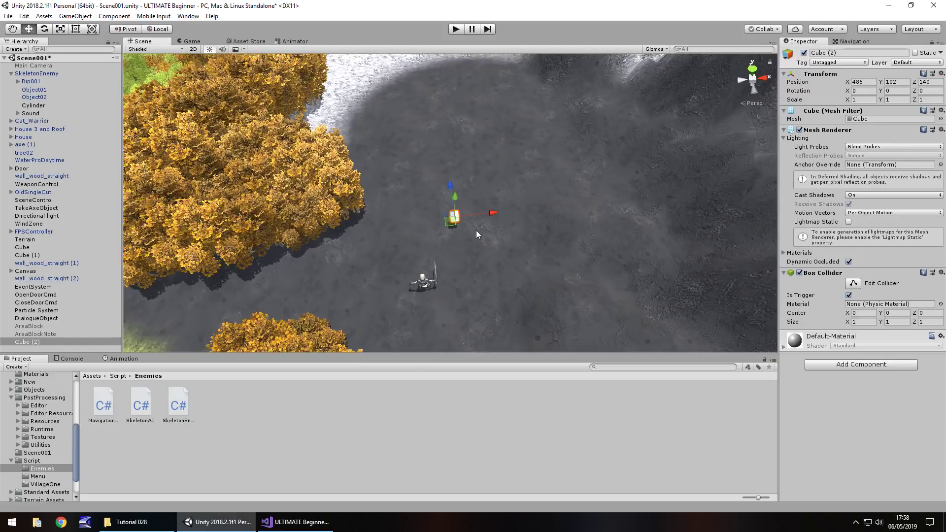
click(857, 100)
text(2)
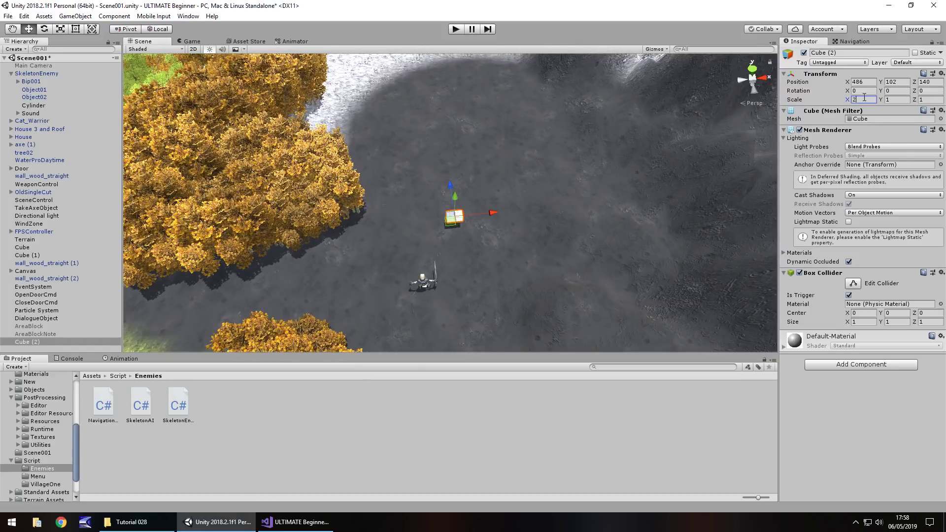
key(Tab)
text(2)
key(Tab)
text(2)
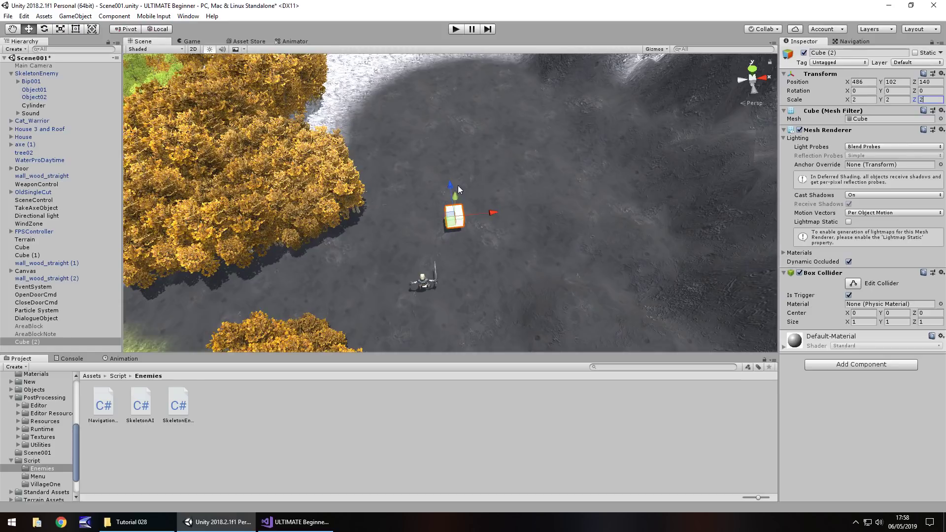
drag(486, 213, 500, 214)
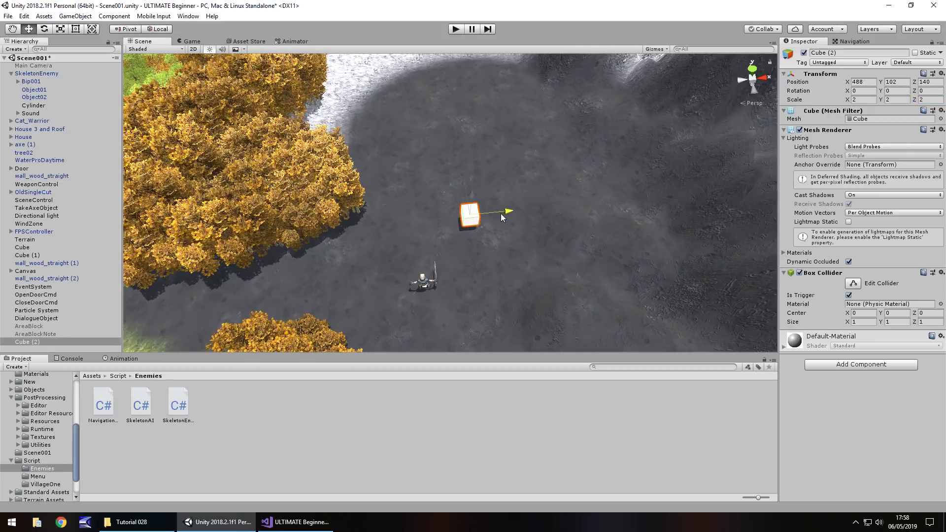
drag(463, 184, 463, 158)
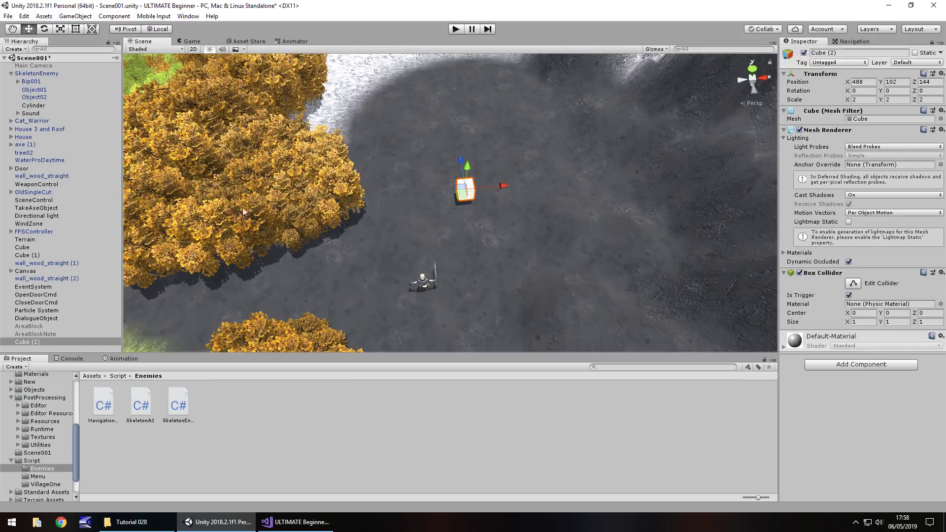
Rename the new cube as SkeleteonTrigger.
right_click(35, 342)
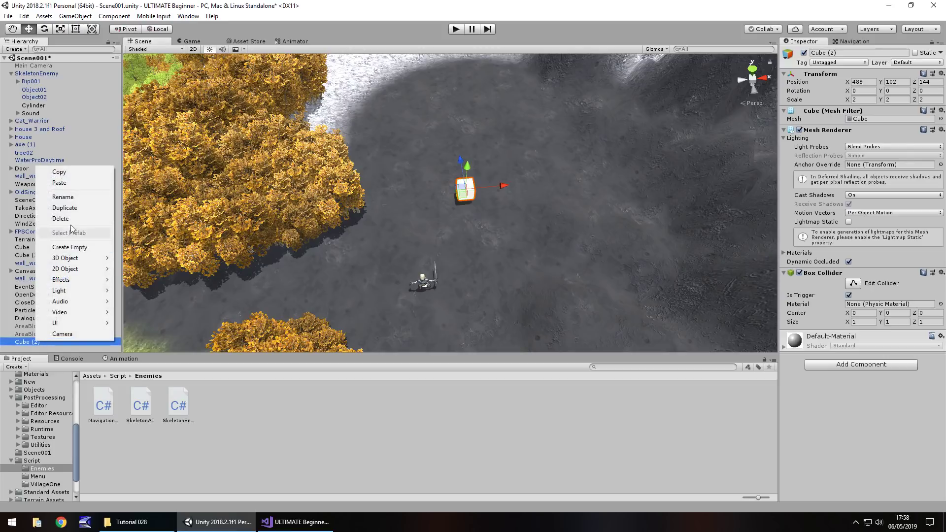
click(70, 200)
text(Skele)
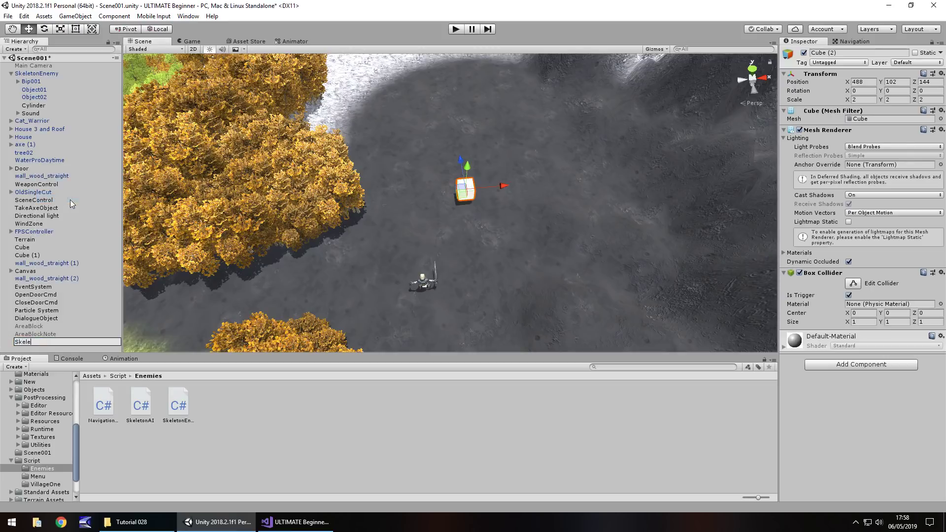
text(tonTrigger)
key(Return)
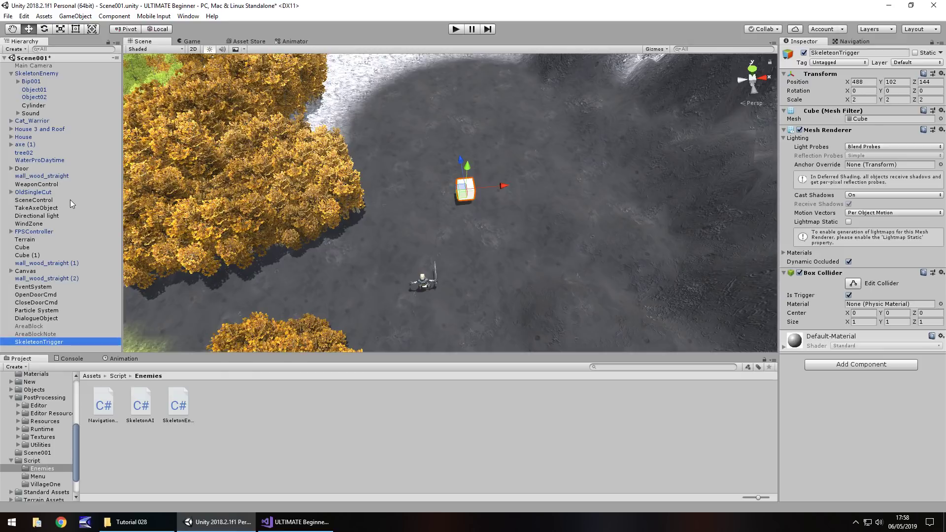
Add a Rigidbody component to SkeletonEnemy and make it kinematic.
click(37, 73)
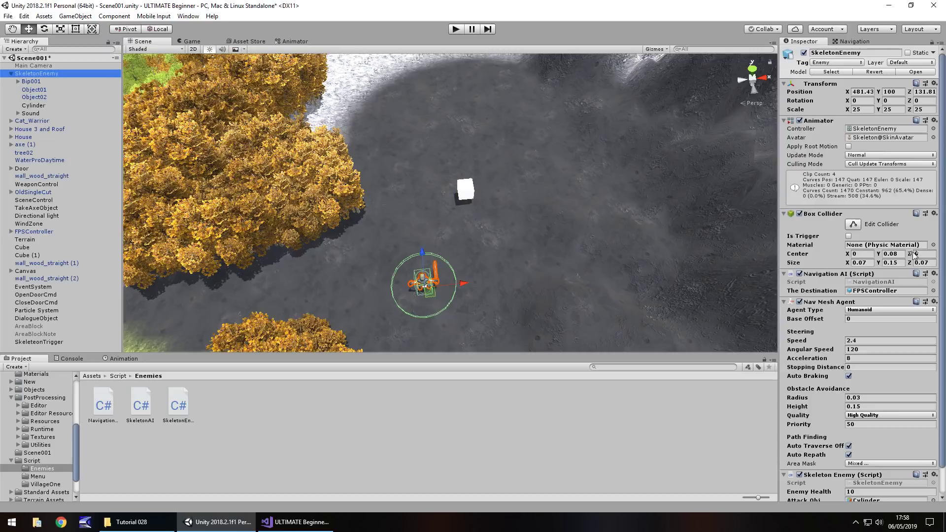
scroll(899, 256, down, 2)
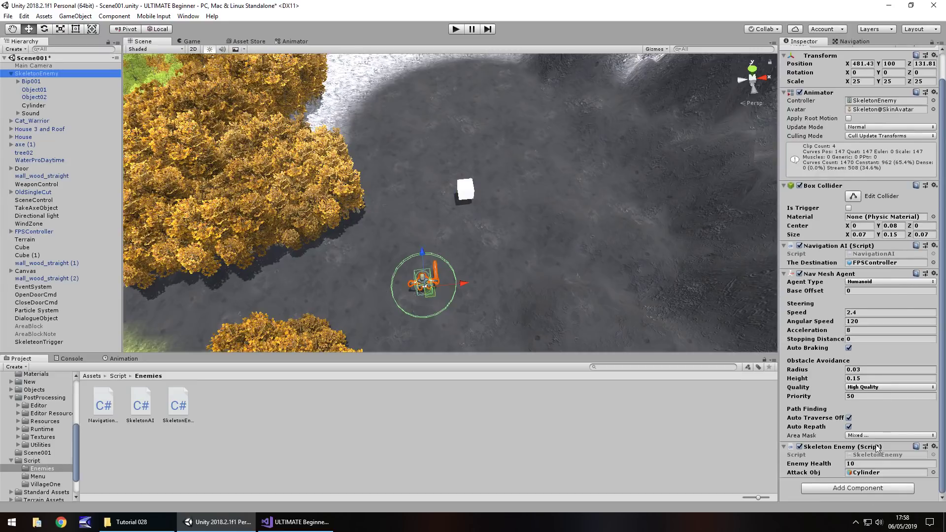
click(862, 489)
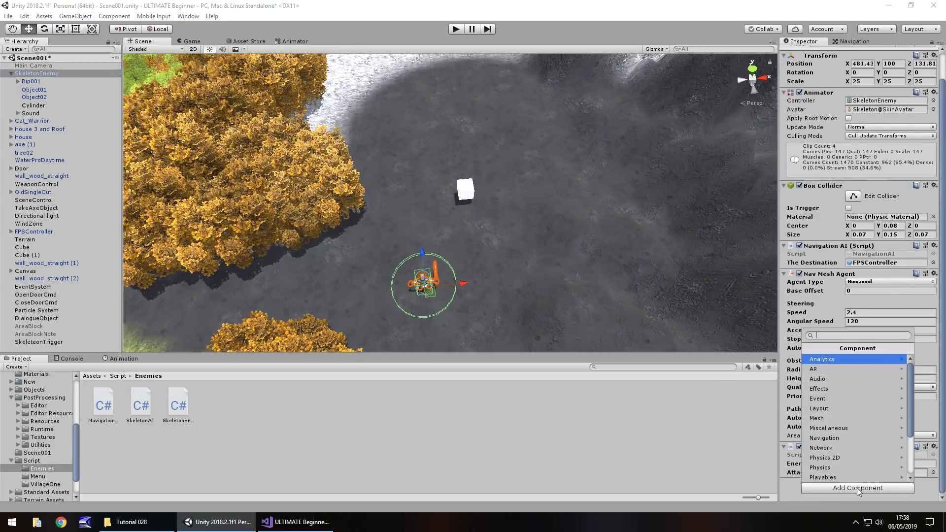
click(829, 468)
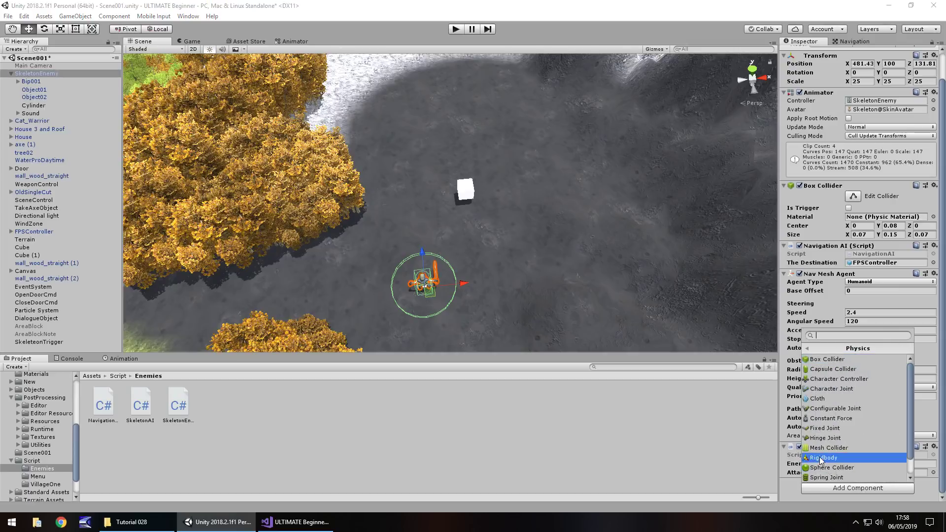
click(823, 458)
scroll(872, 407, down, 5)
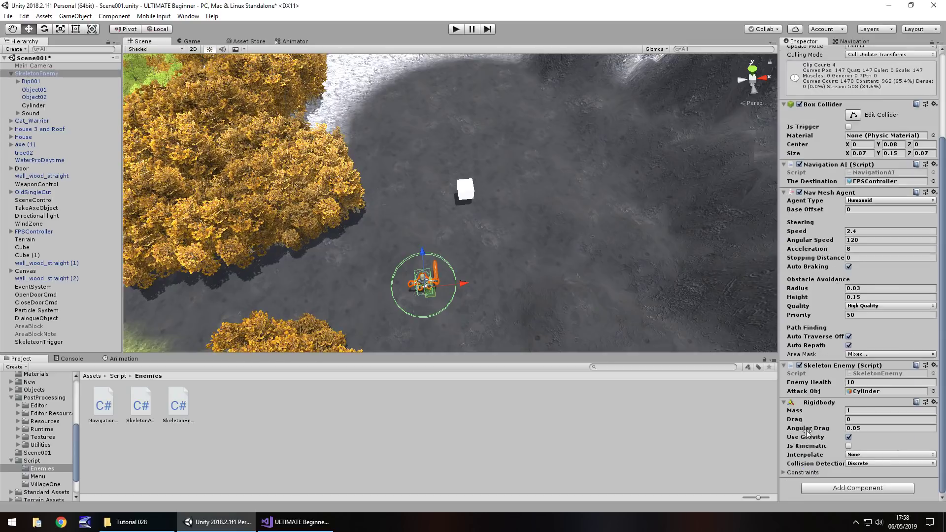
click(848, 446)
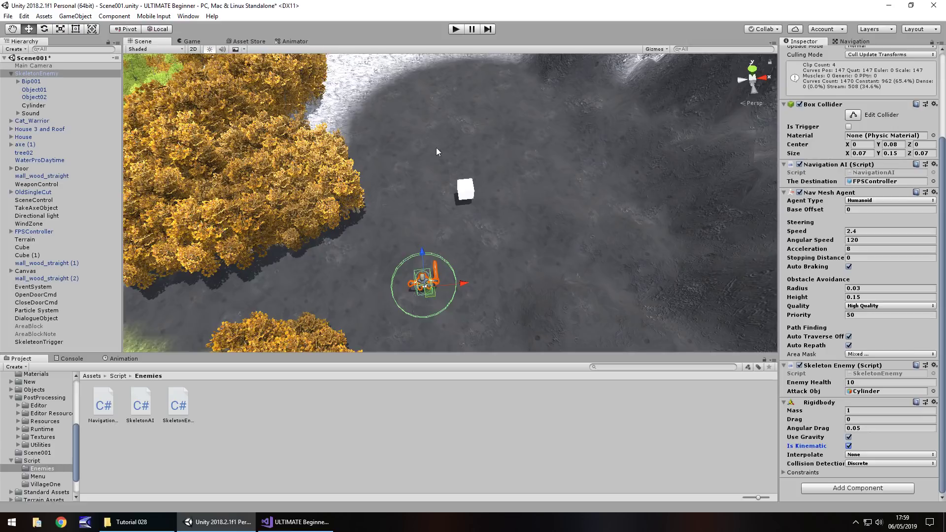
Disable the Mesh Renderer of the trigger cube.
scroll(454, 182, up, 2)
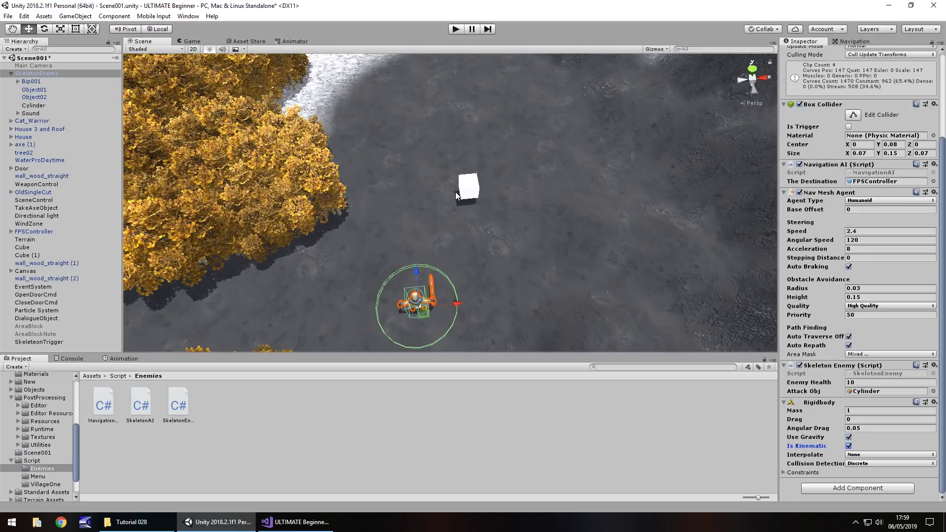
click(464, 188)
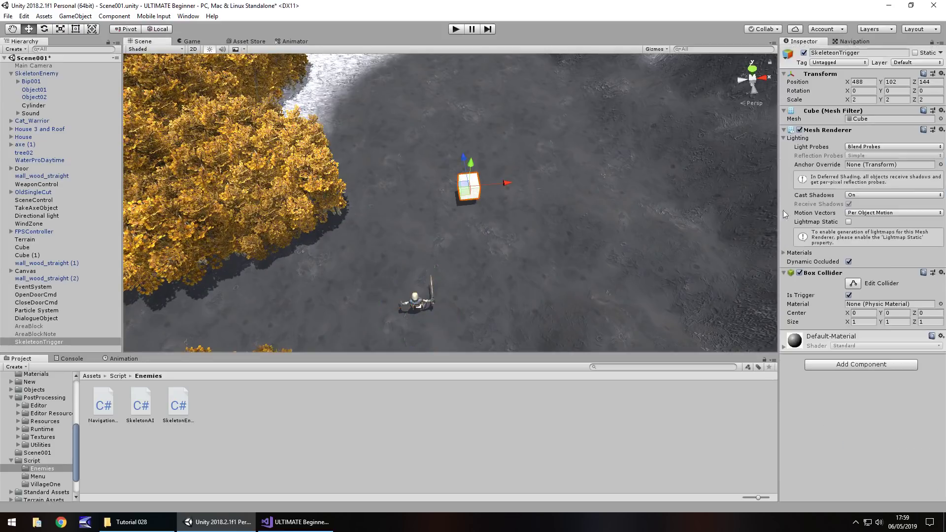
click(799, 130)
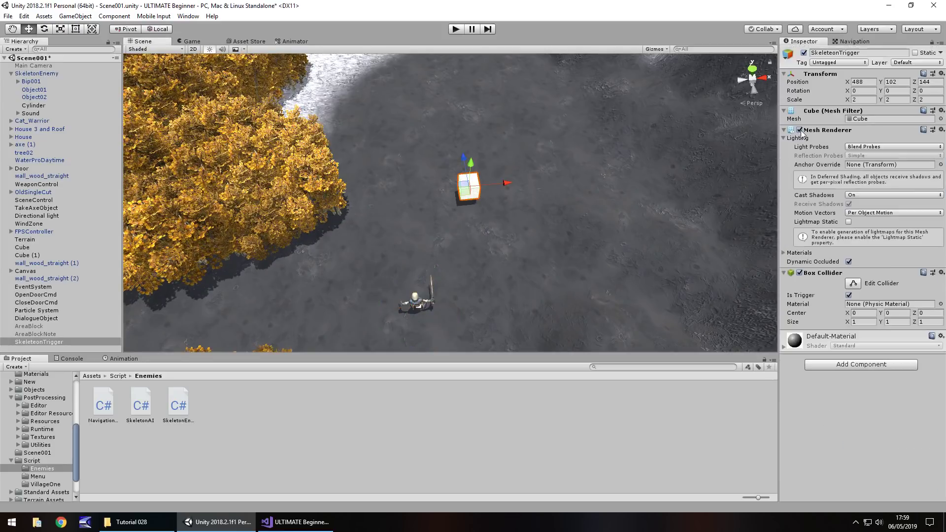
Create a C# script named SkeletonWander in the Enemies folder and open it in Visual Studio.
right_click(222, 400)
mouse_move(256, 171)
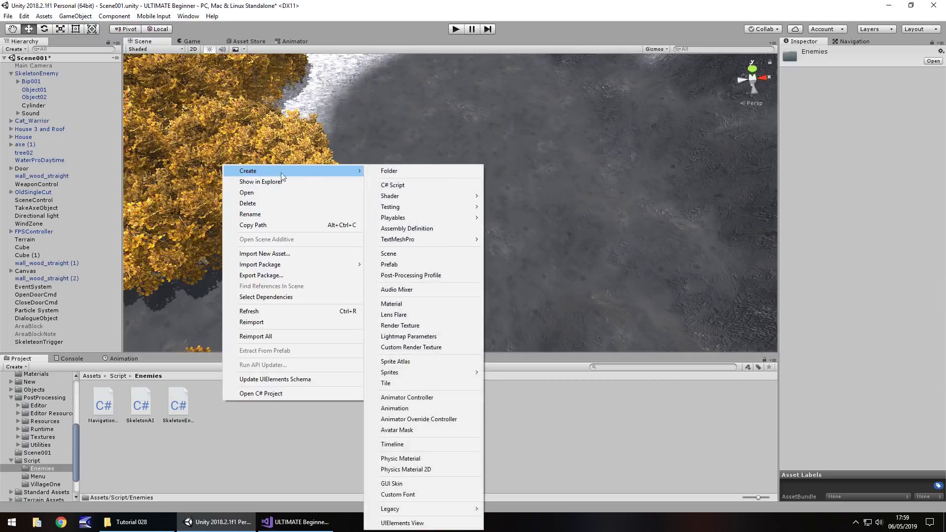
click(394, 184)
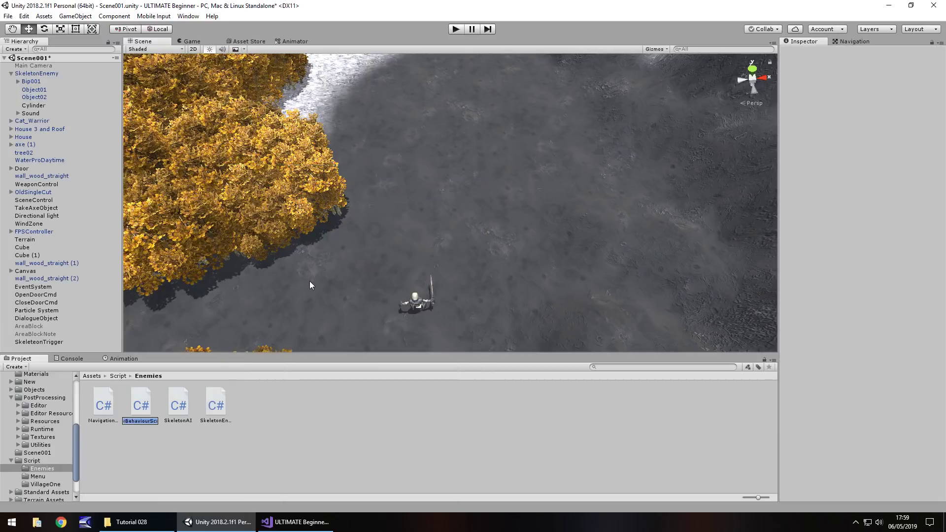
text(Sk)
text(eleton)
text(Wander)
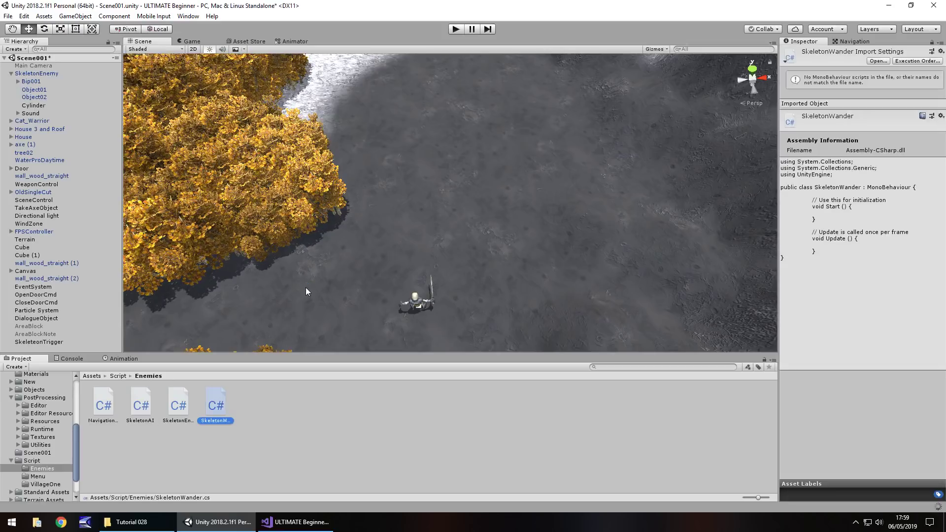
key(Return)
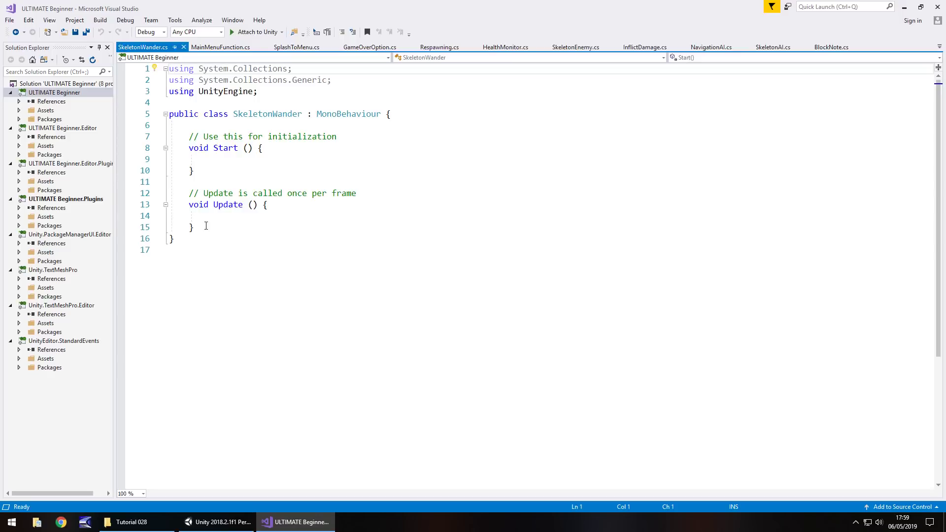
Delete the default Start and Update methods with their comments from the SkeletonWander class.
drag(206, 226, 147, 141)
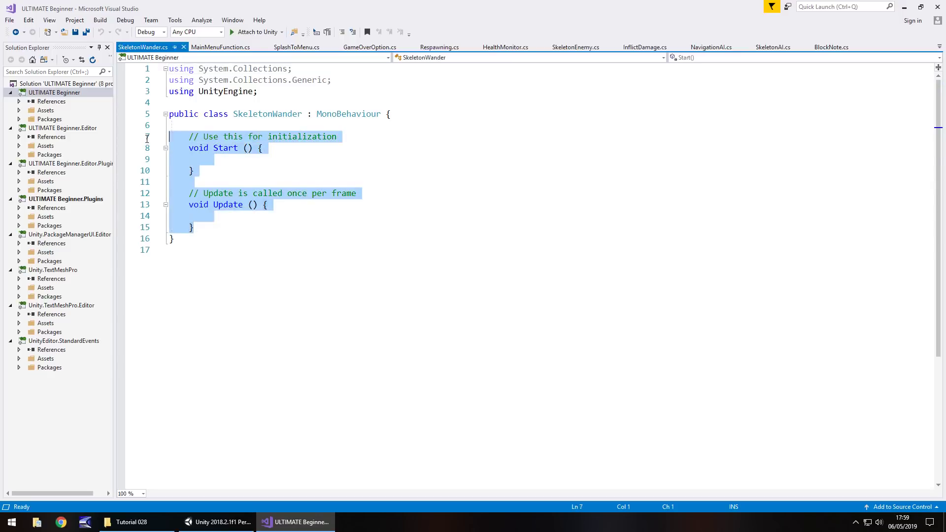
key(Delete)
key(Return)
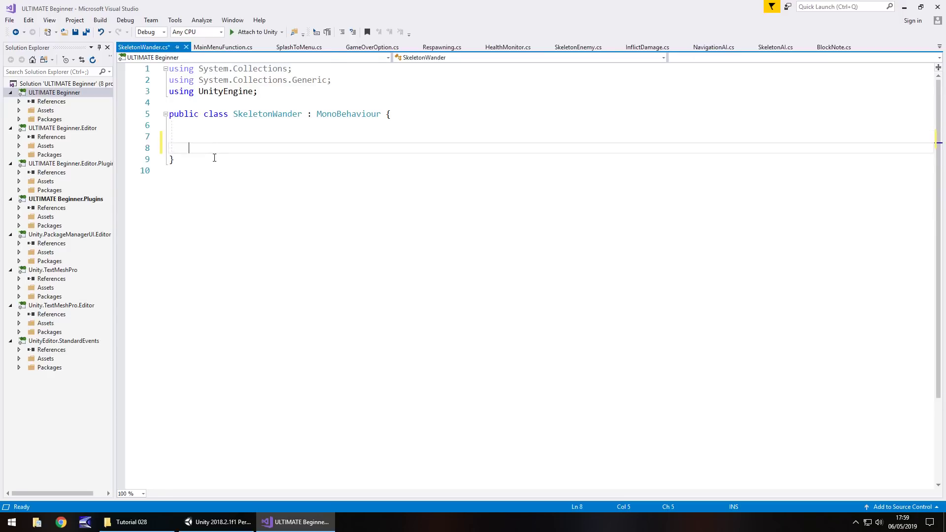
Declare the public int variables xPos and zPos in the SkeletonWander class.
click(212, 138)
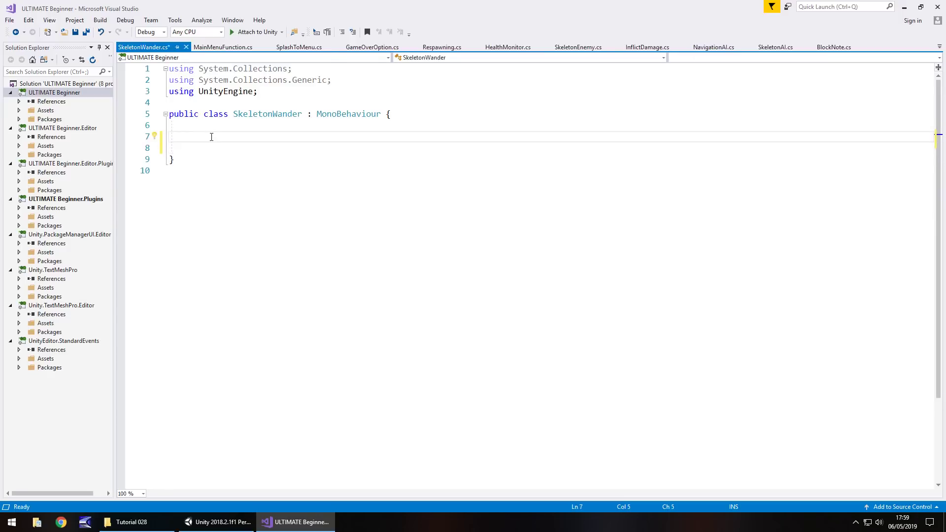
text(public int xPos;)
key(Return)
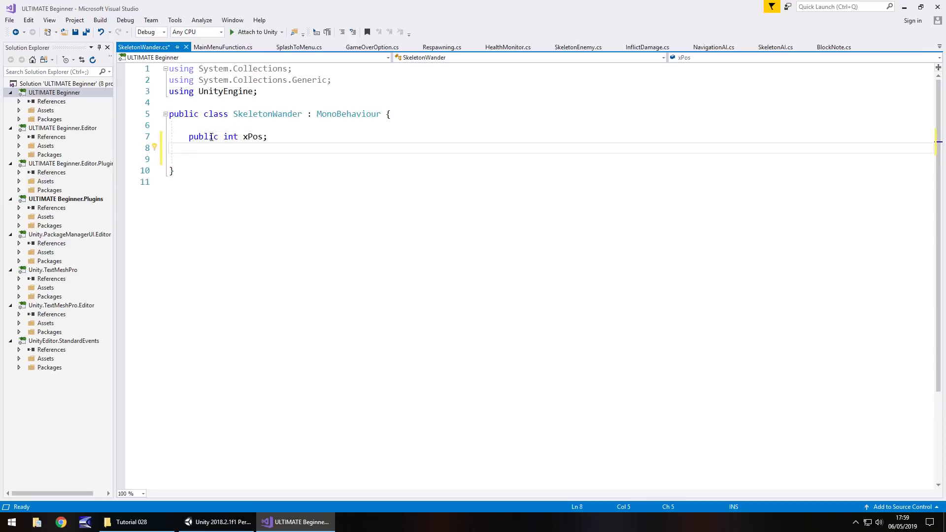
text(publ)
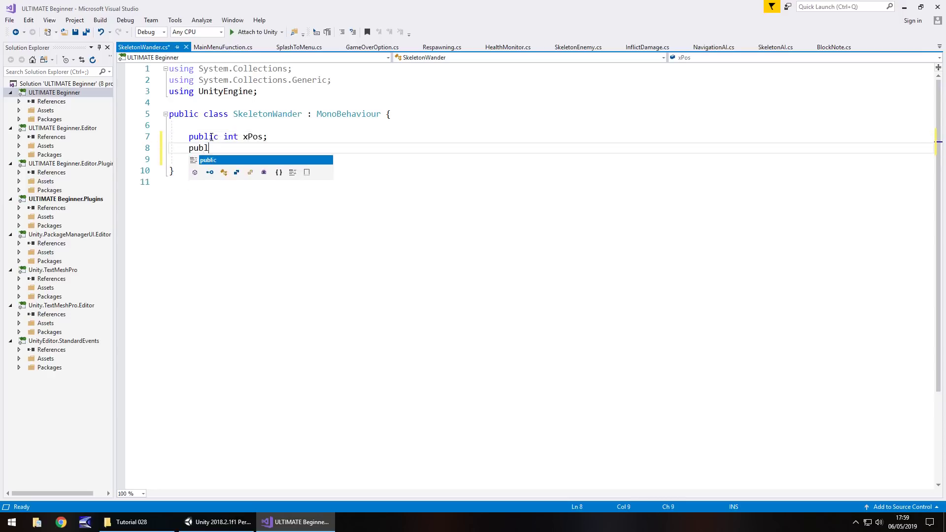
text(ic int zPo)
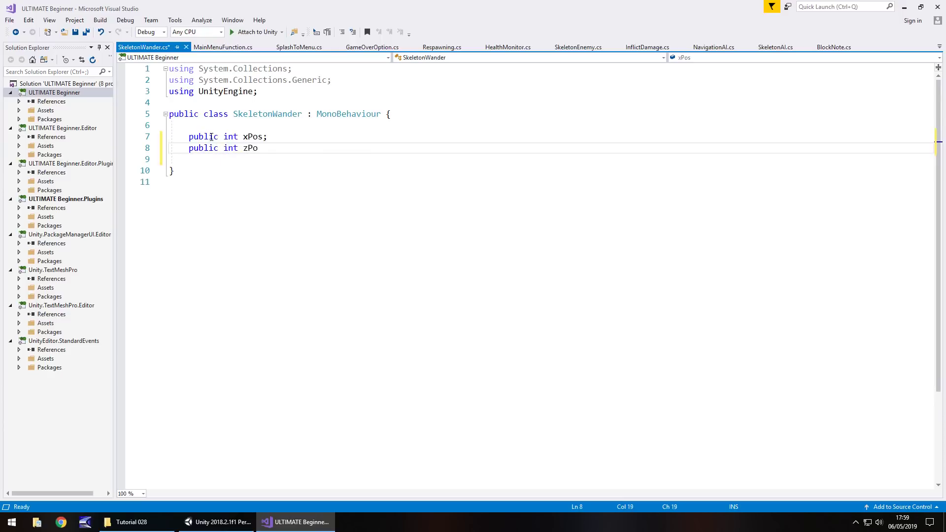
text(s;)
key(Return)
key(Return)
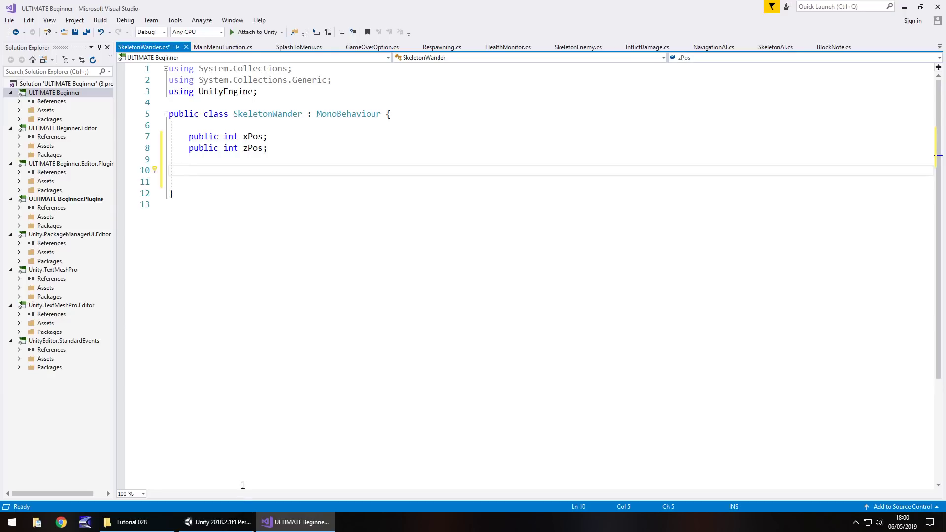
Switch to Unity and, starting from the skeleton's Cylinder, create a new tag named Location.
mouse_move(223, 525)
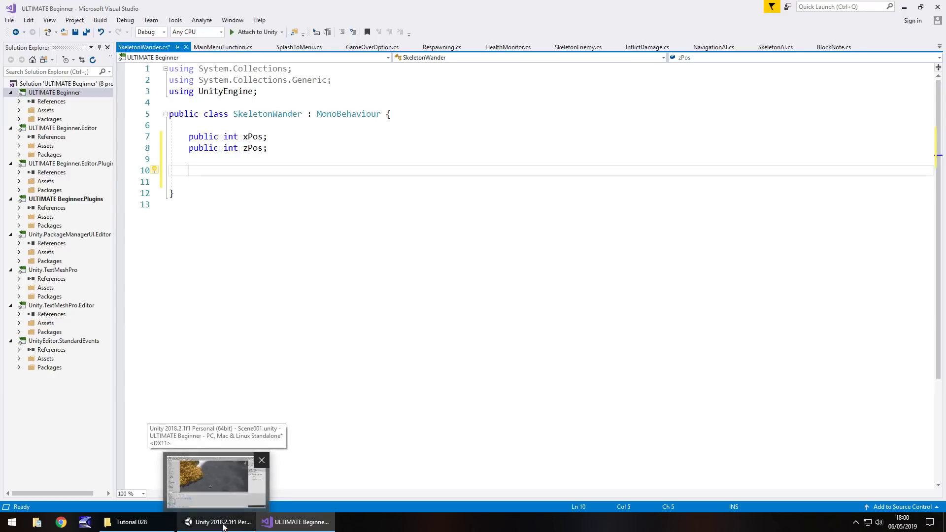
click(214, 526)
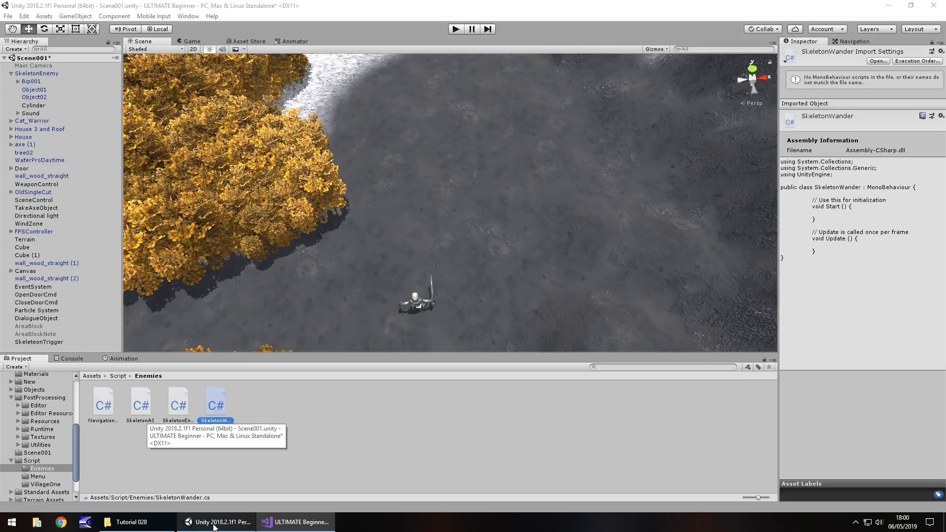
click(36, 74)
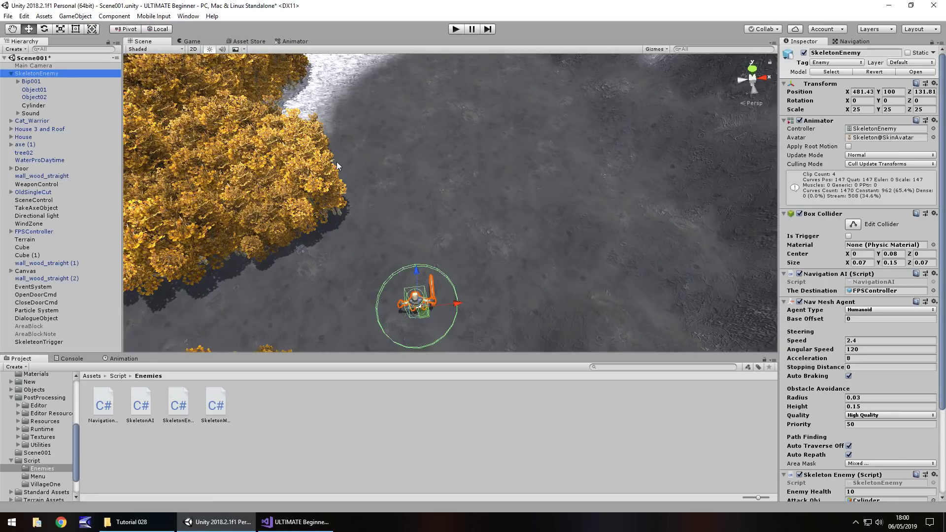
click(32, 106)
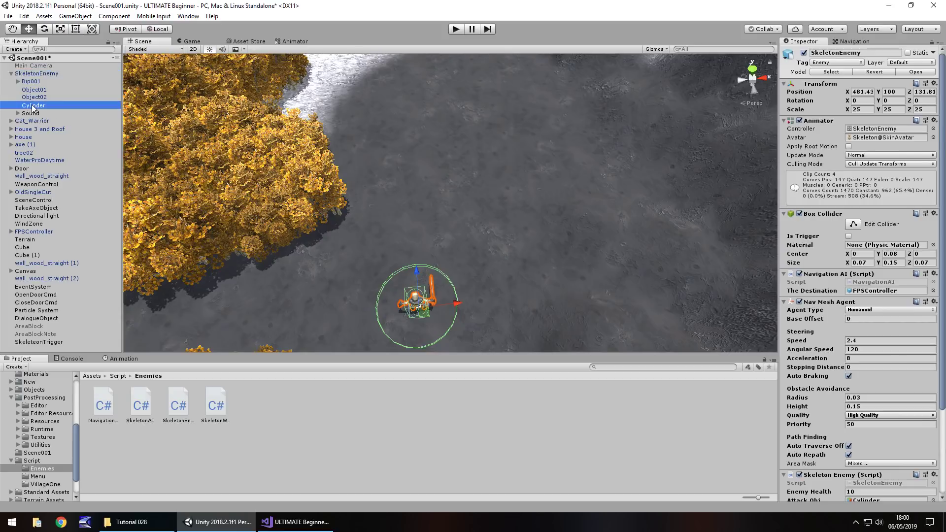
click(833, 62)
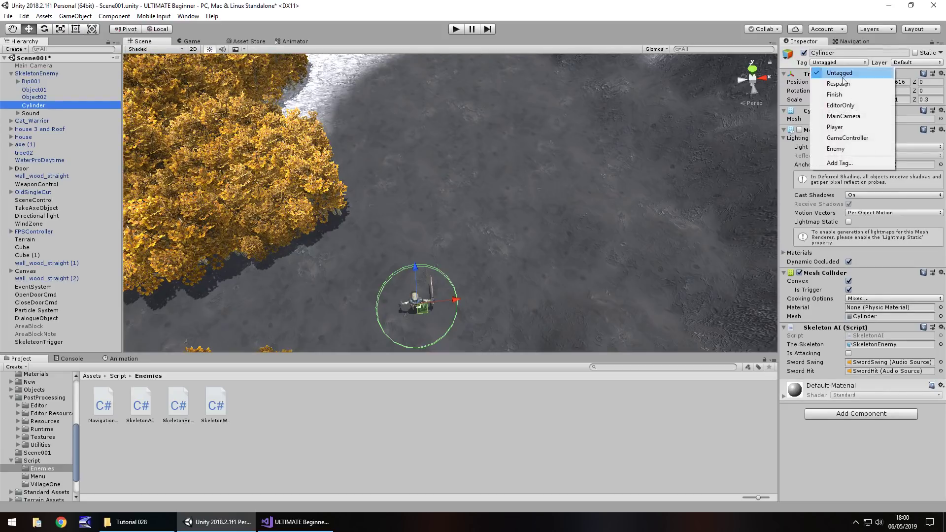
click(846, 162)
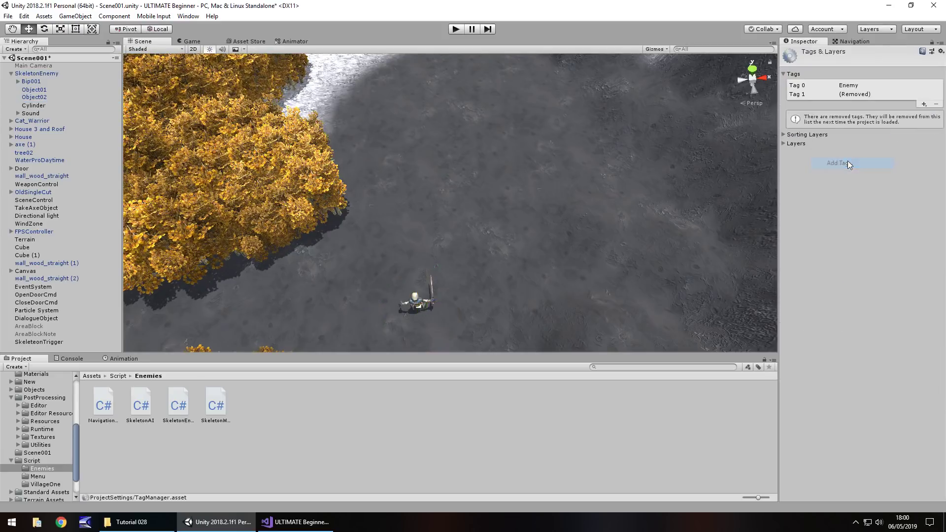
click(921, 105)
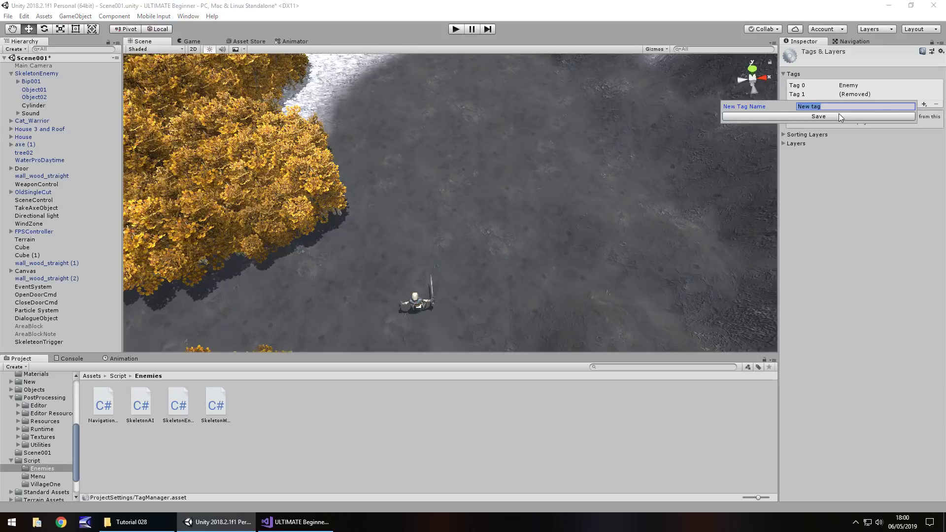
text(Location)
click(838, 116)
click(861, 95)
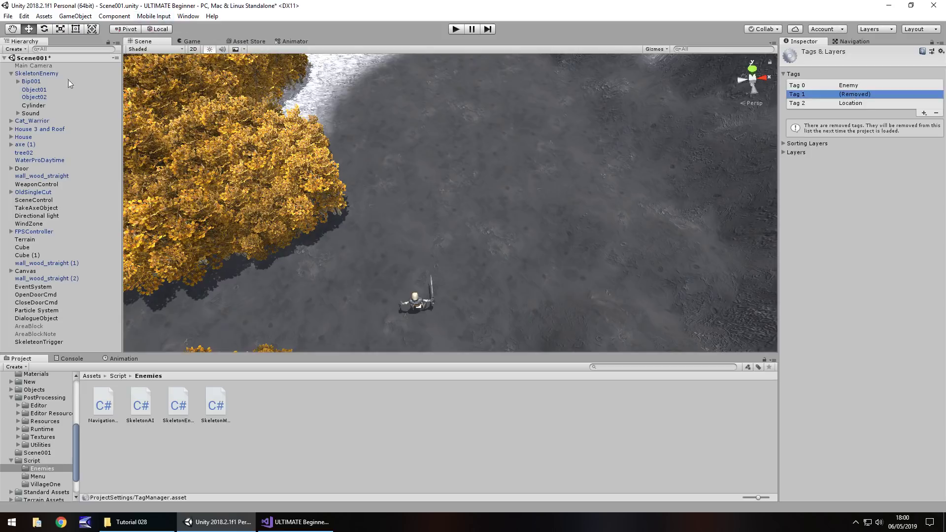
Assign the Location tag to the Cylinder under SkeletonEnemy.
click(41, 106)
click(822, 63)
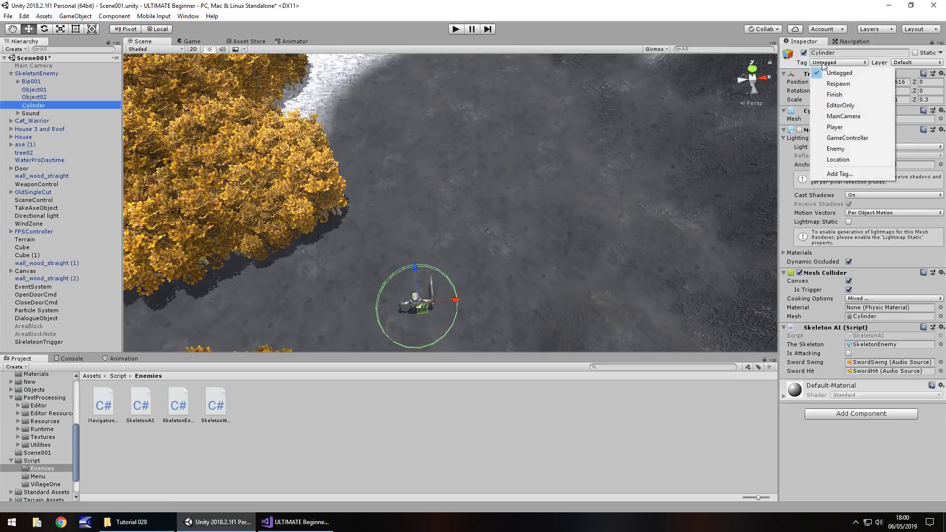
click(837, 160)
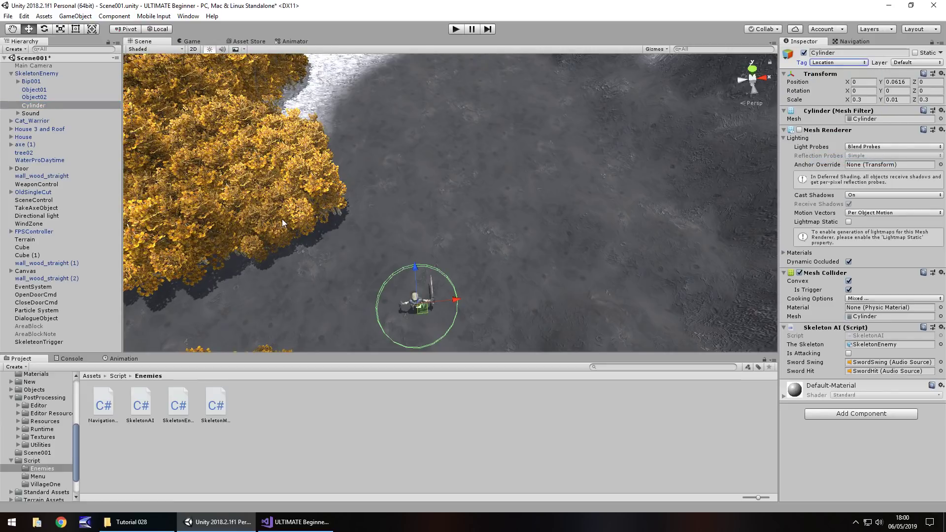
Switch to Visual Studio and add an OnTriggerEnter(Collider other) method below the variables, without the private modifier.
click(291, 522)
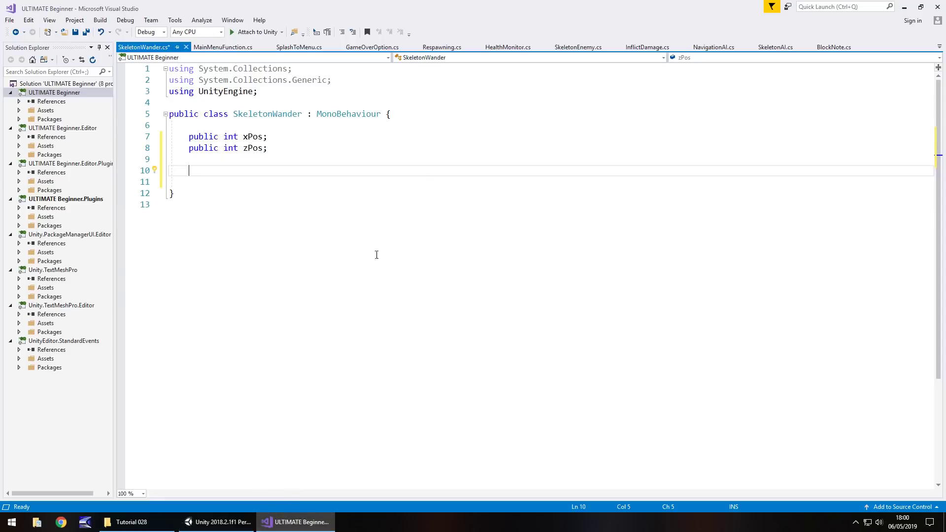
text(vo)
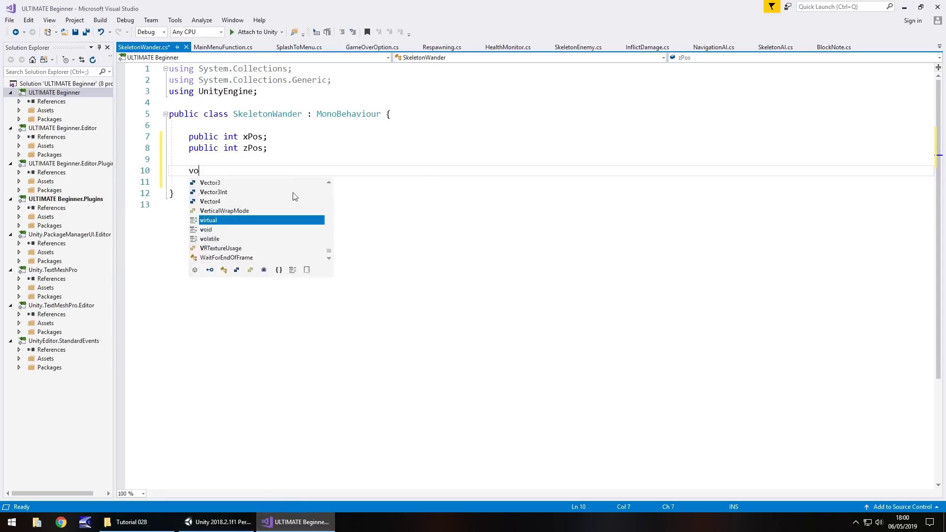
text(id OnTrigger)
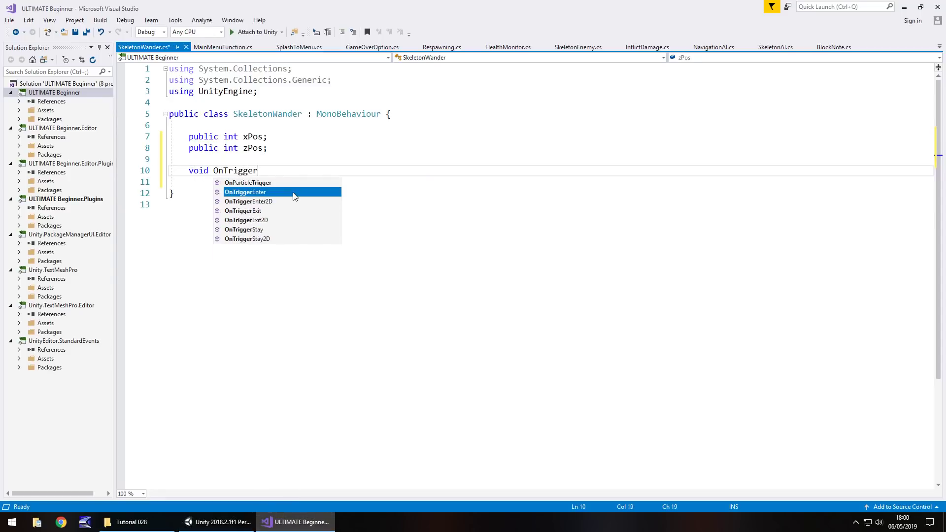
key(Tab)
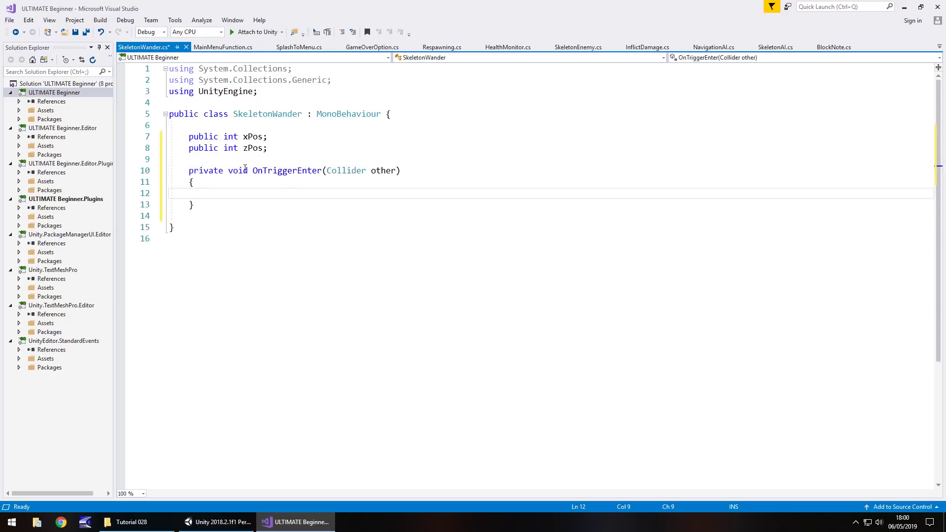
drag(228, 170, 189, 170)
key(Delete)
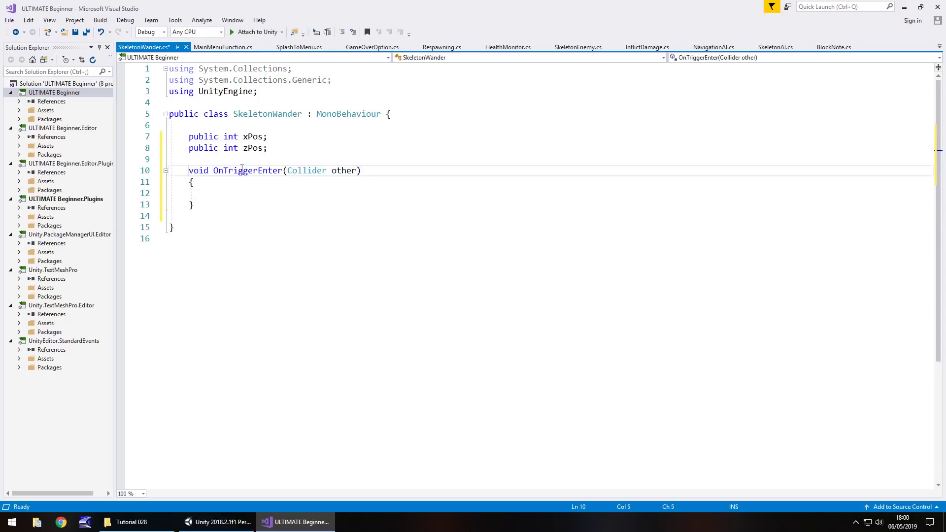
click(353, 170)
click(288, 170)
drag(288, 171, 325, 171)
click(342, 170)
click(343, 185)
Add an if block inside OnTriggerEnter that checks whether other.tag == "Enemy".
click(343, 196)
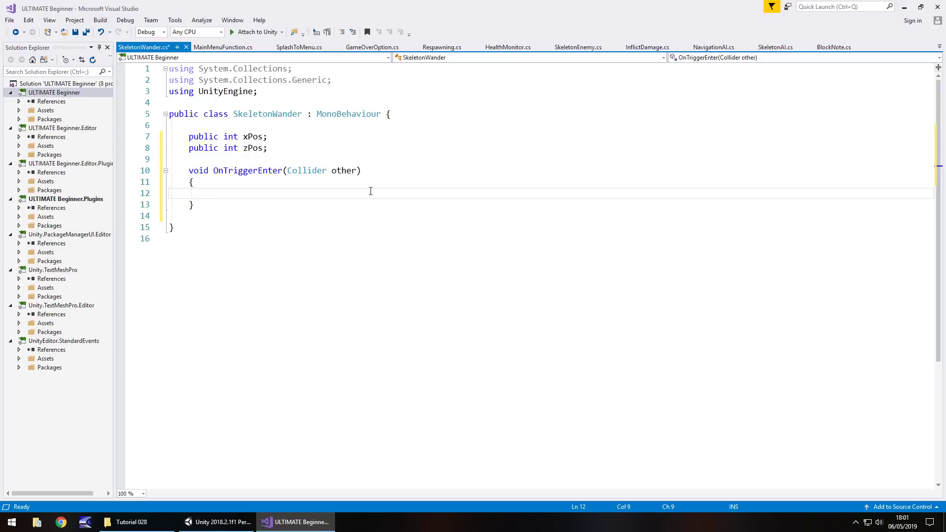
text(if)
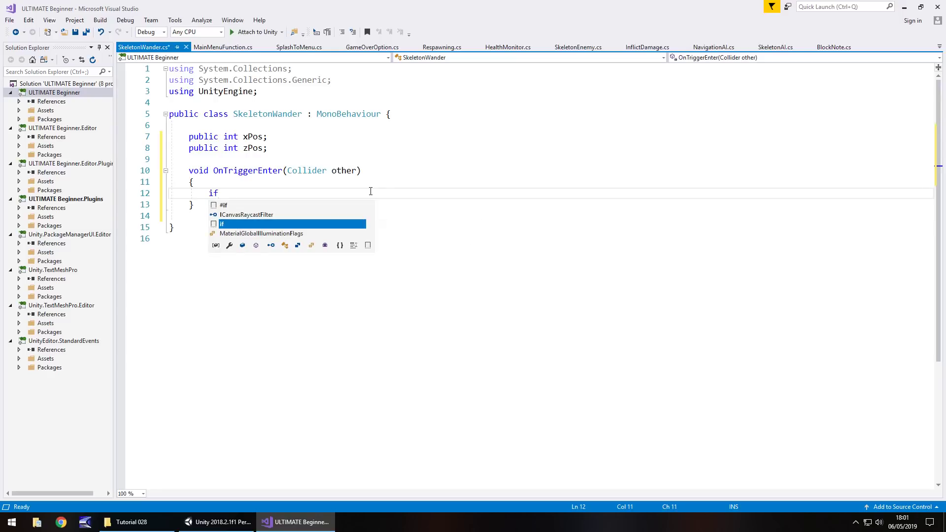
text((other)
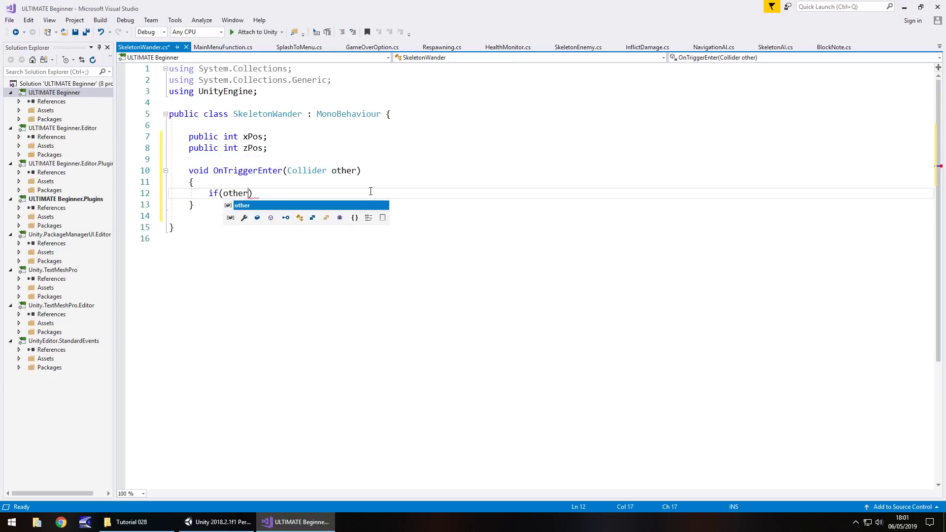
text(.tag ==)
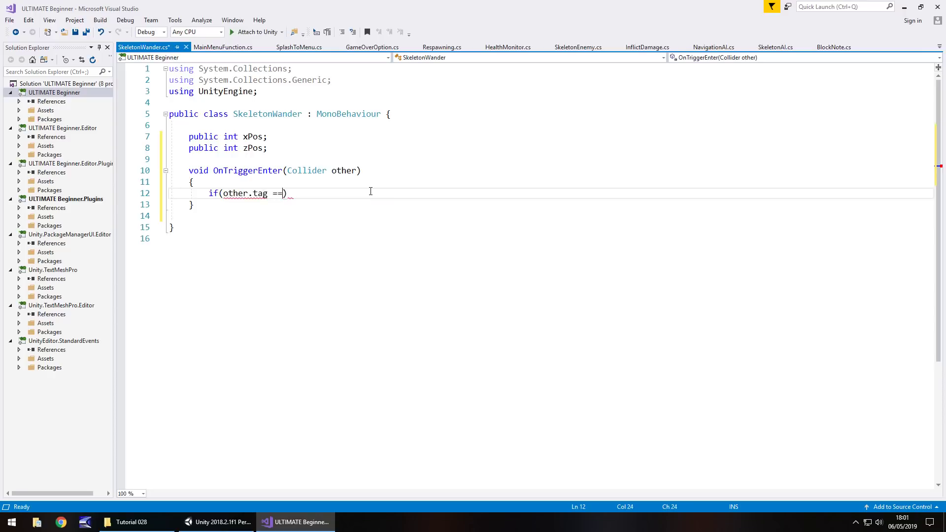
text( "Enemy") {)
key(Return)
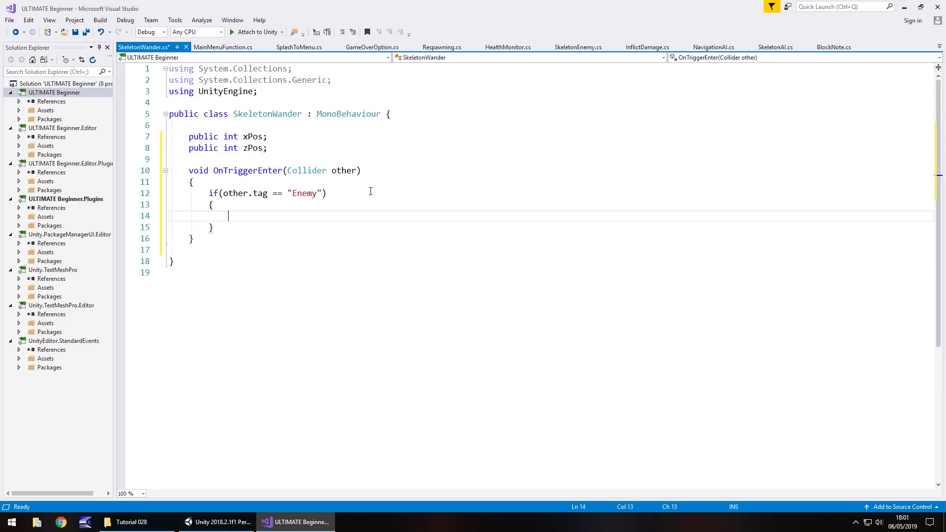
Begin assigning xPos a Random.Range() call inside the if block, leaving its arguments empty.
text(xos)
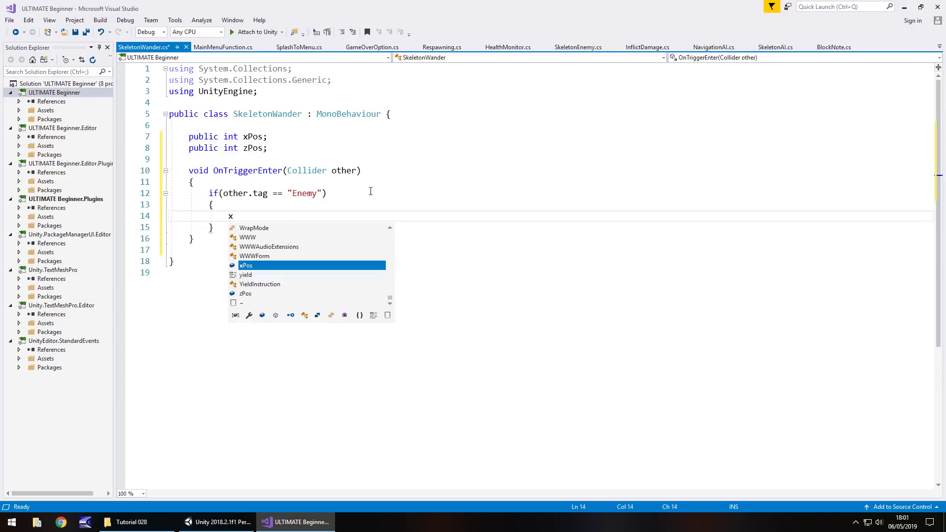
key(BackSpace)
key(BackSpace)
key(BackSpace)
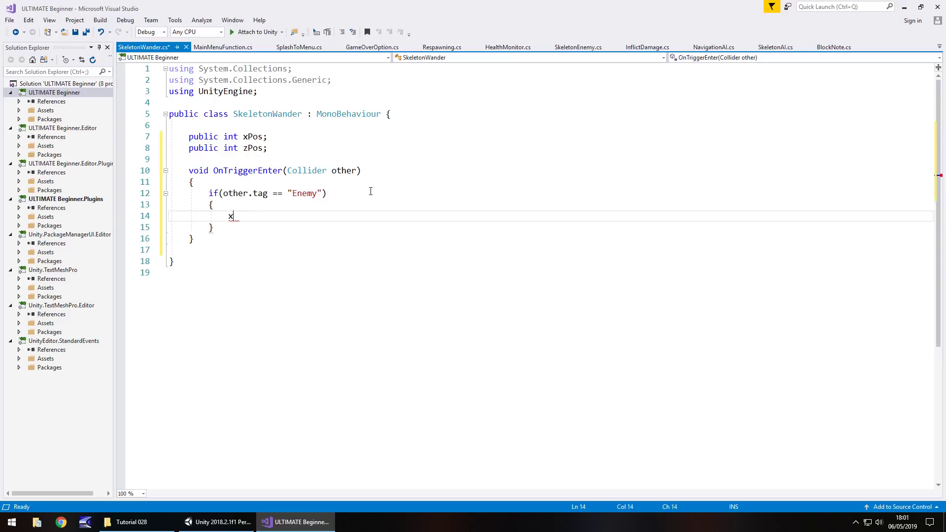
text(Pos )
text(= Random.)
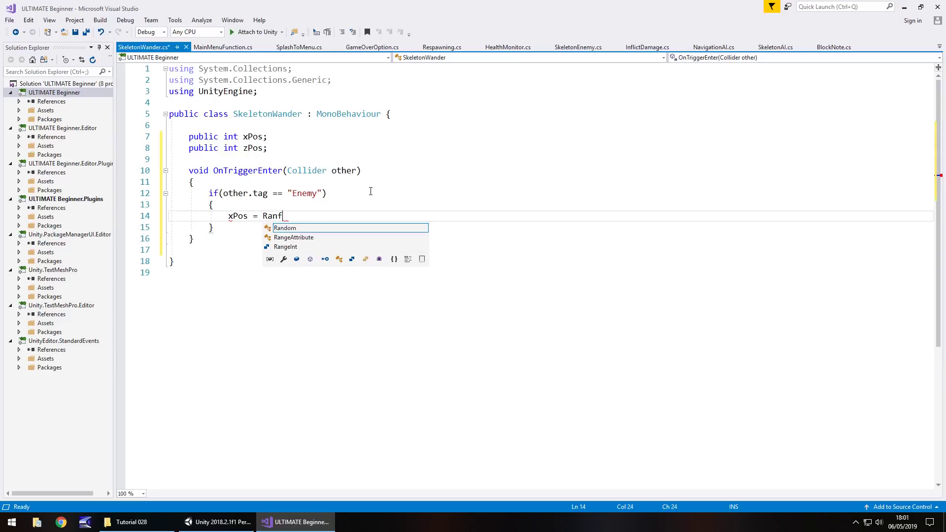
text(Range()
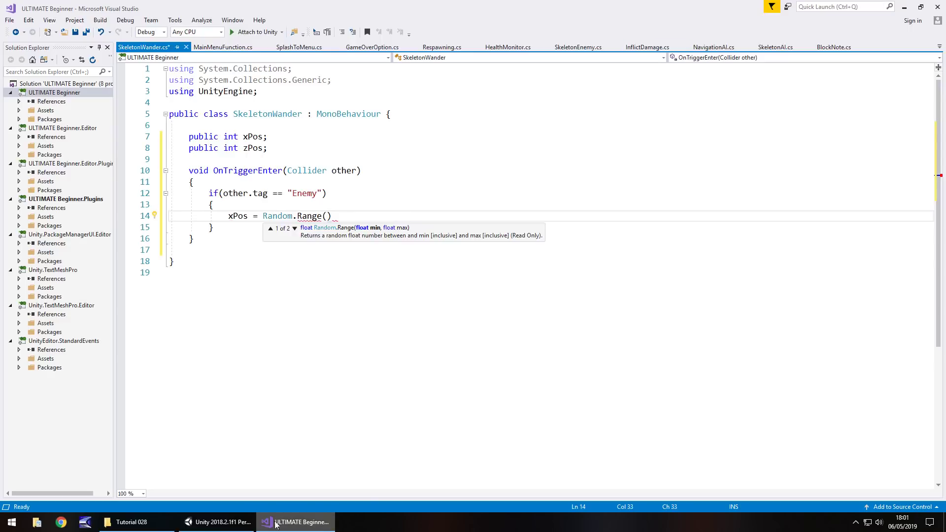
Switch to Unity, correct the trigger cube's name to SkeletonTrigger and move it along the X axis to 475.
click(217, 524)
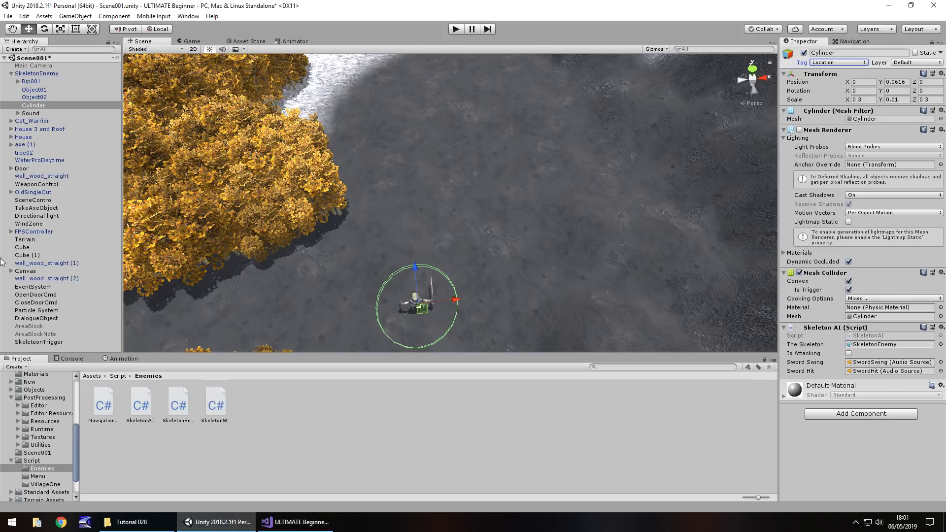
click(44, 344)
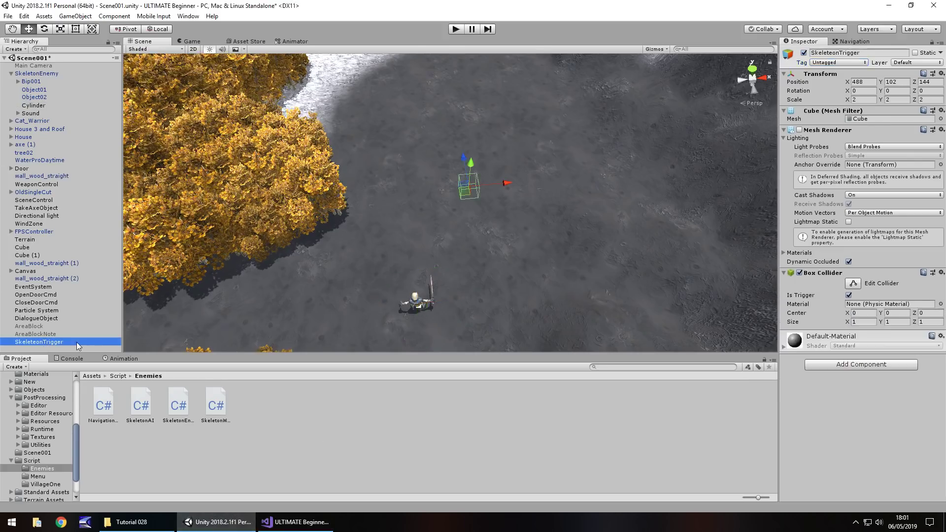
click(38, 343)
key(Return)
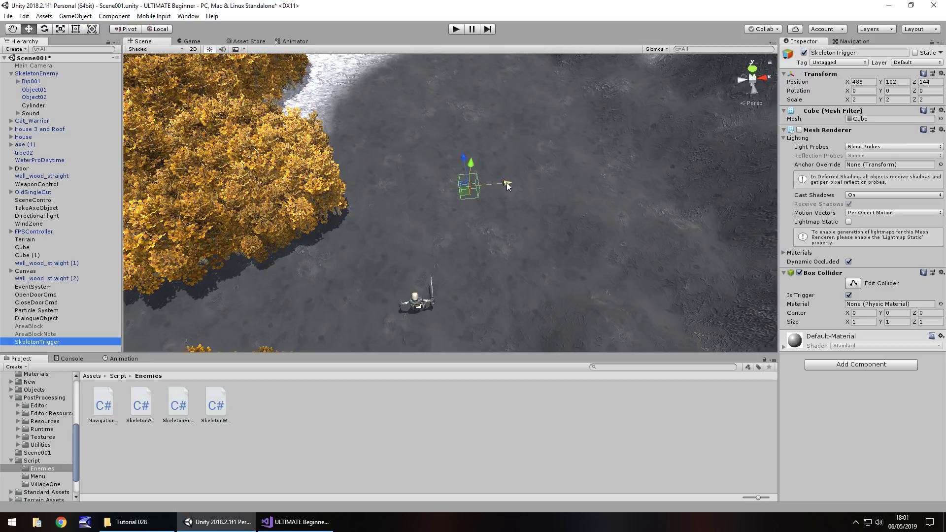
drag(507, 182, 385, 196)
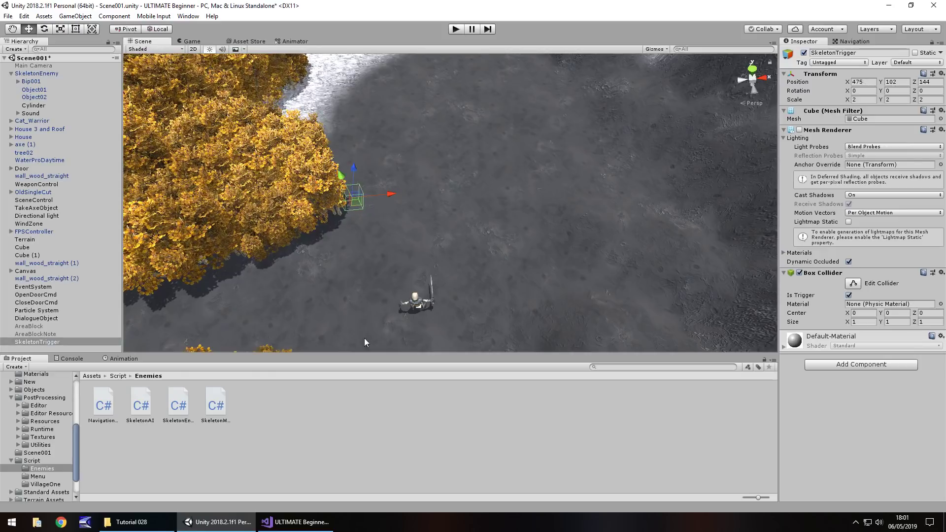
Switch to Visual Studio, complete the xPos assignment as Random.Range(475, 489); and begin zPos = Random.Range() below it, leaving its arguments empty.
click(281, 525)
text(475)
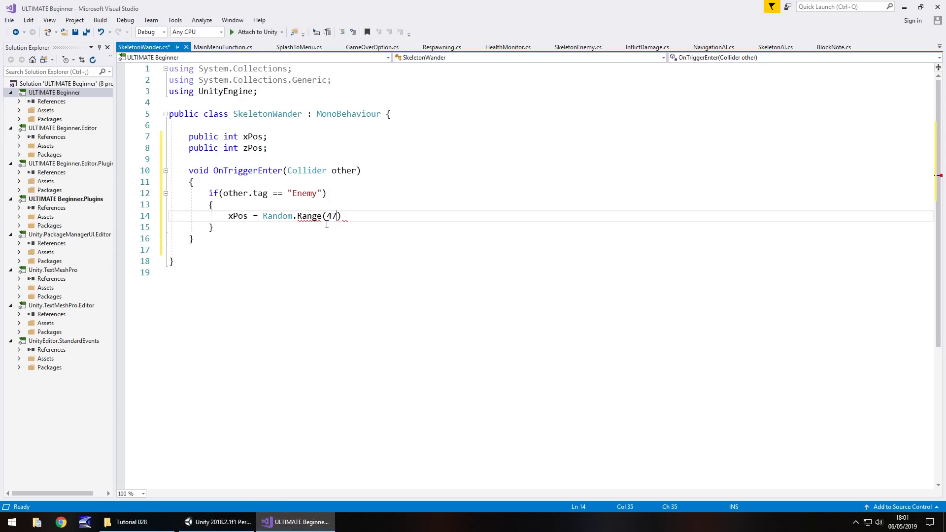
text(, )
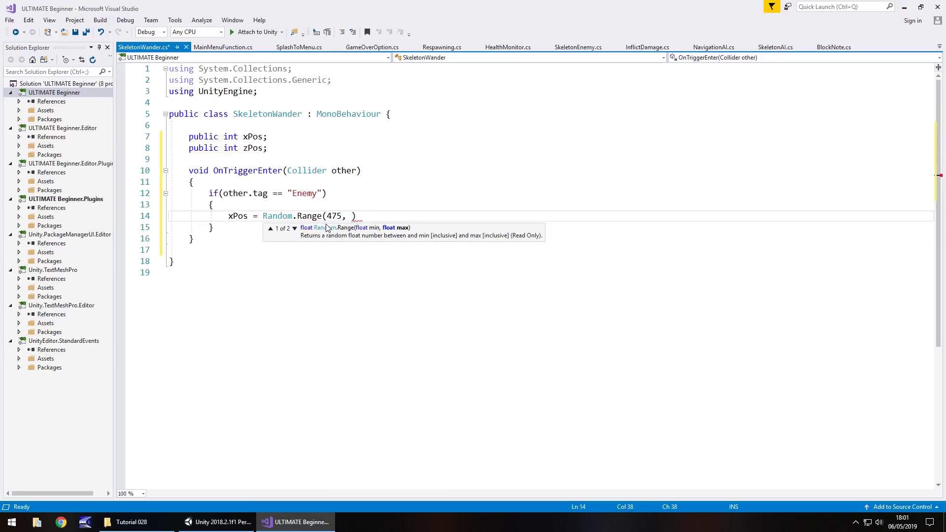
text(489)
text();)
key(Return)
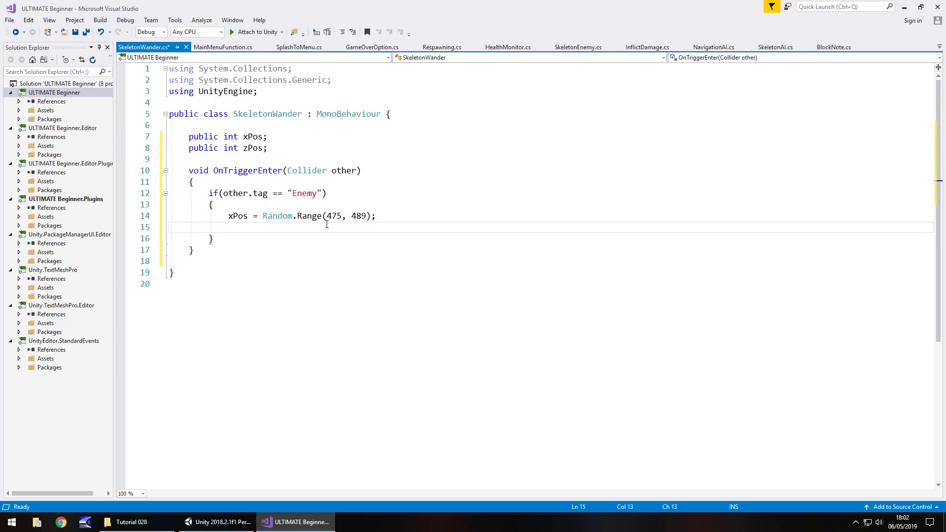
text(zPos = Random.Range)
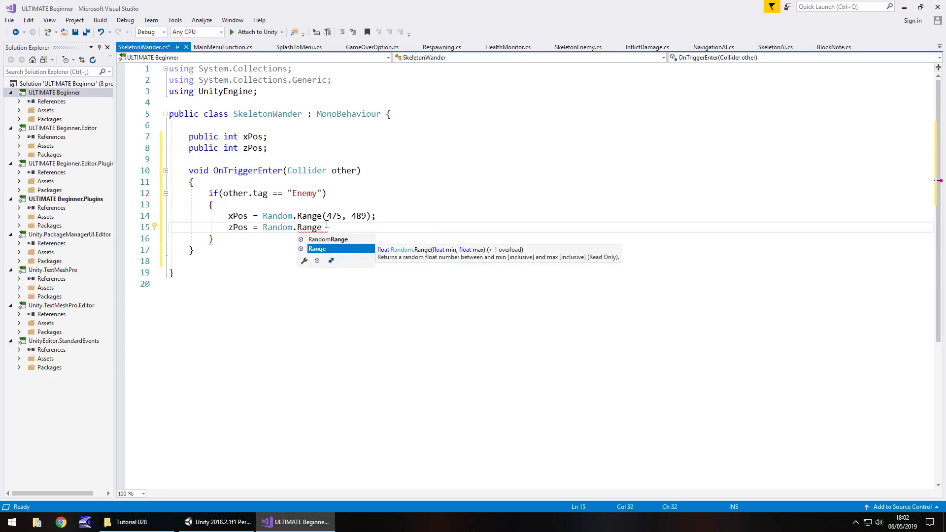
text(()
Switch to Unity and move the SkeletonTrigger cube along the Z axis to 124.
click(216, 522)
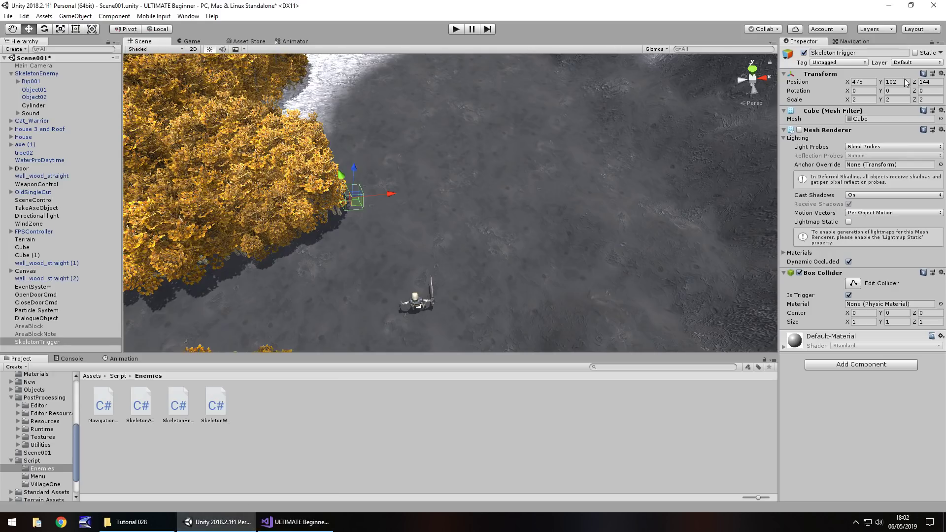
right_drag(424, 214, 400, 189)
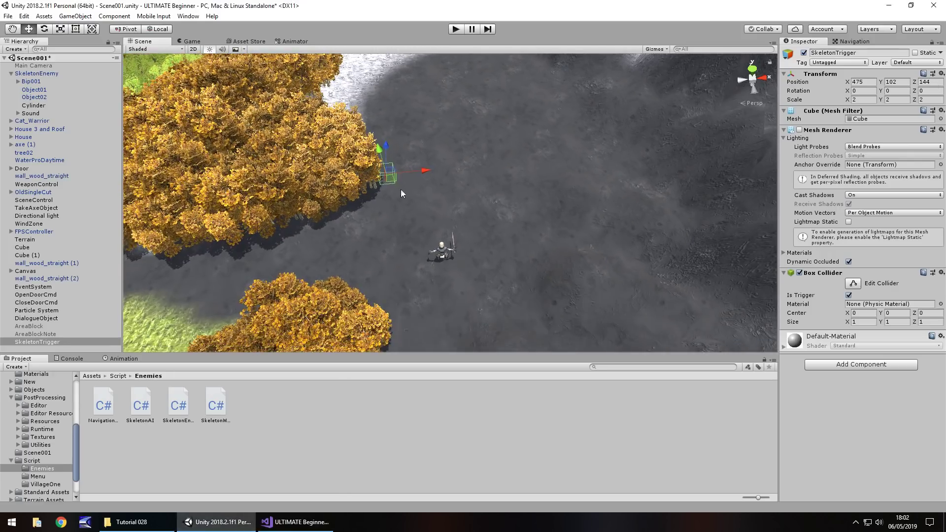
drag(386, 142, 381, 259)
Switch back to Visual Studio and complete the zPos assignment with the range 124, 145.
click(296, 521)
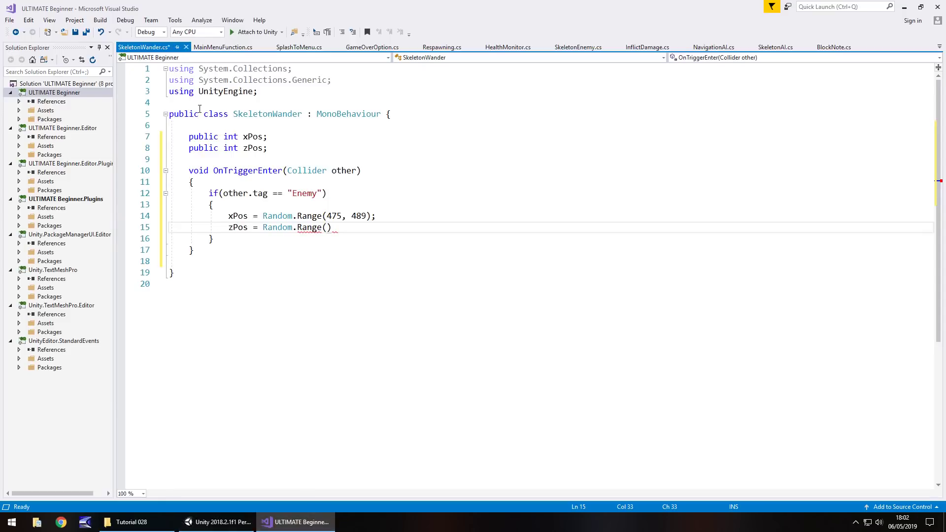
text(124, )
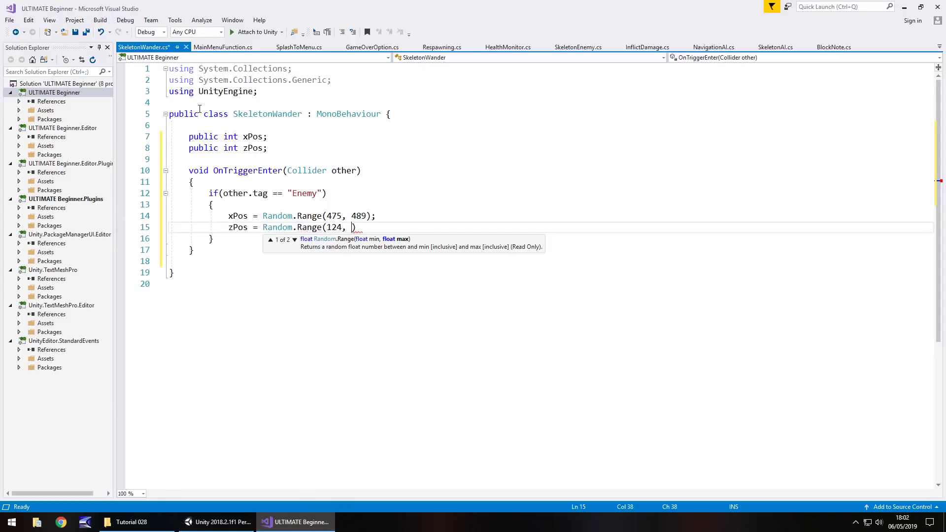
text(145);)
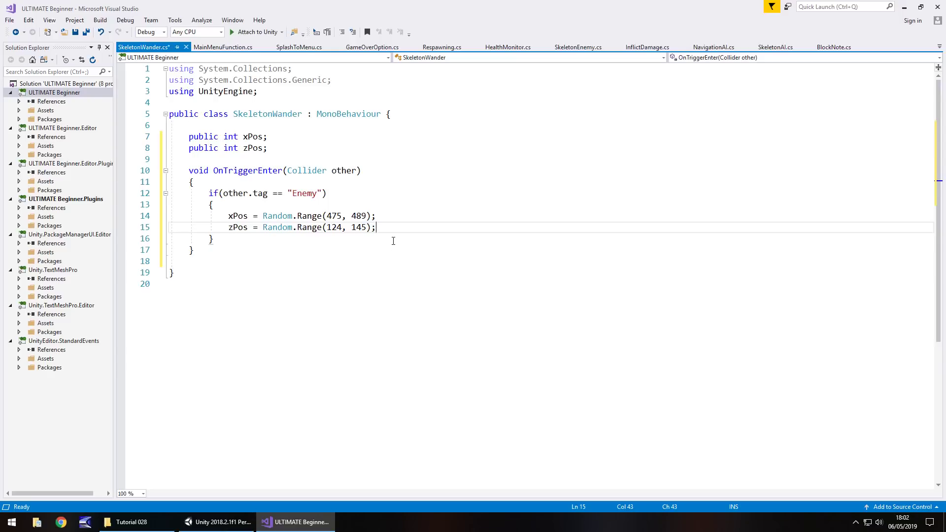
On a new line below zPos, begin assigning this.gameObject.transform.position a new Vector3 with xPos as its first argument.
key(Return)
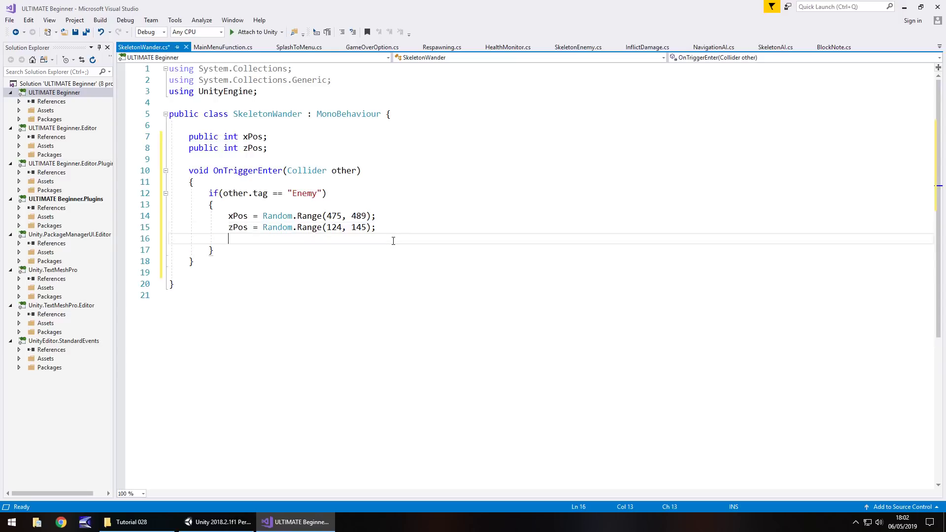
text(this)
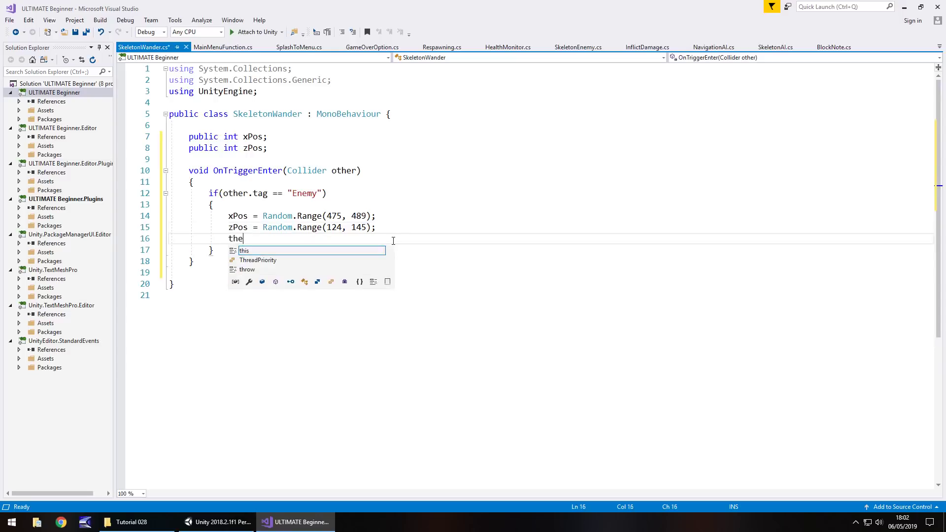
text(.game)
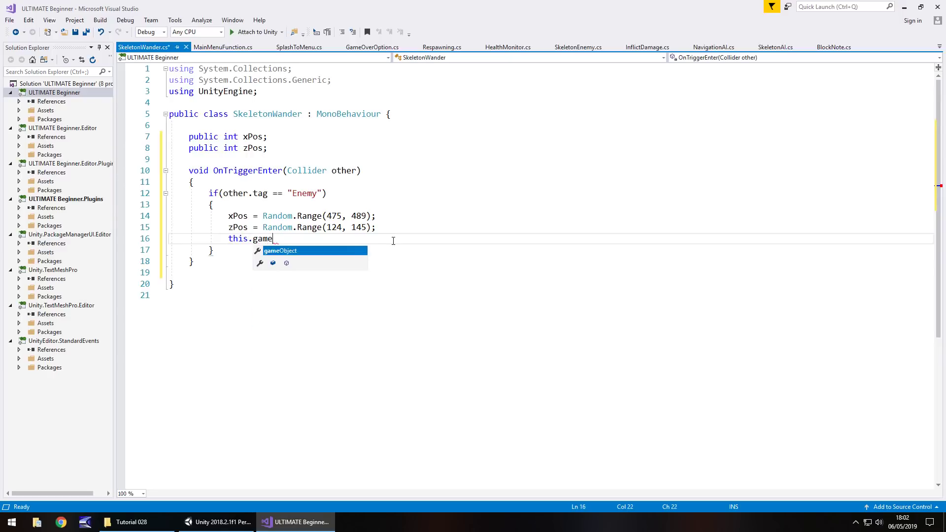
key(Tab)
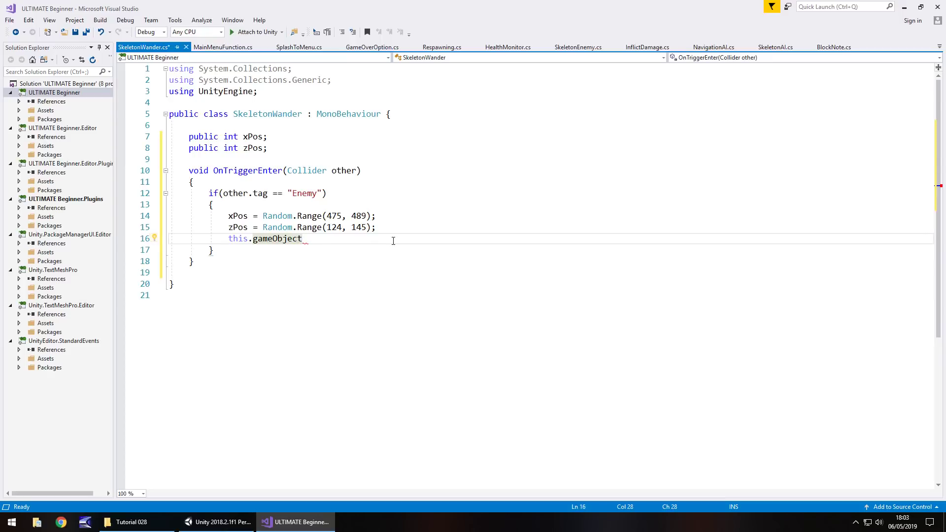
text(.transform)
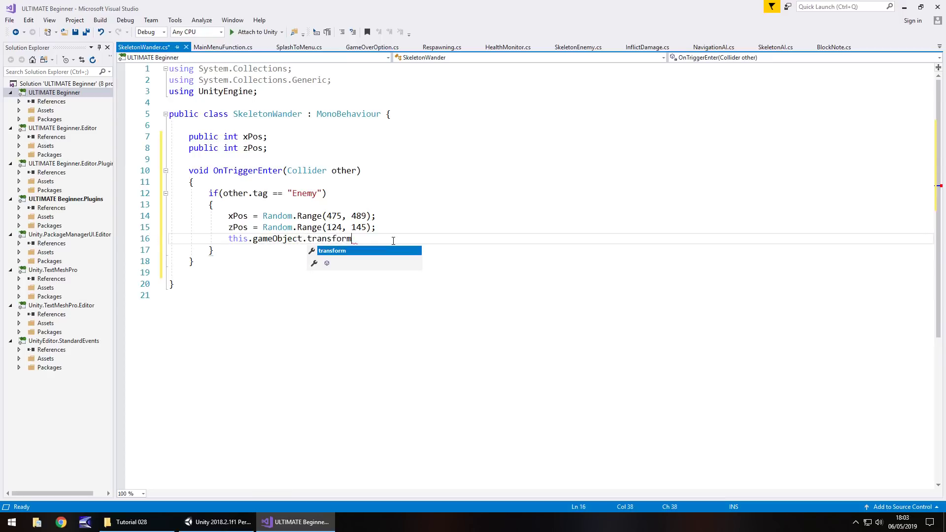
text(.p)
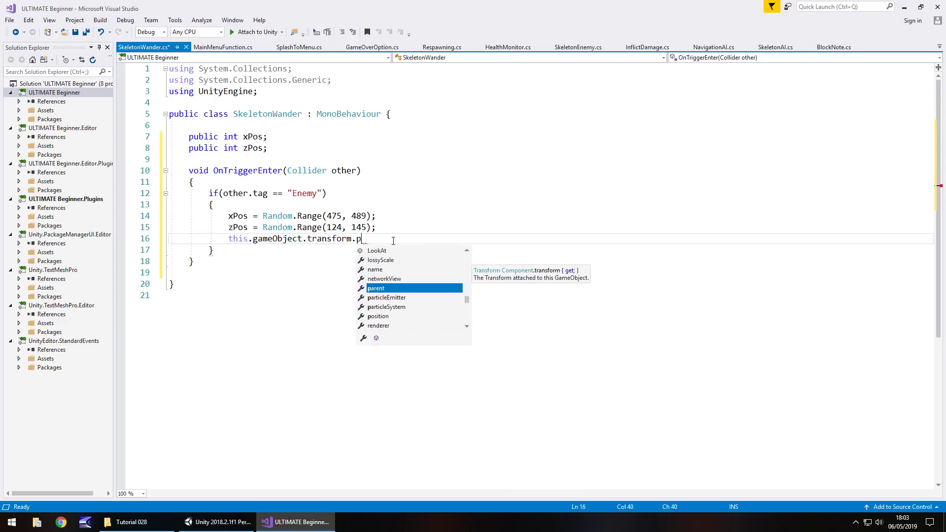
text(osition =)
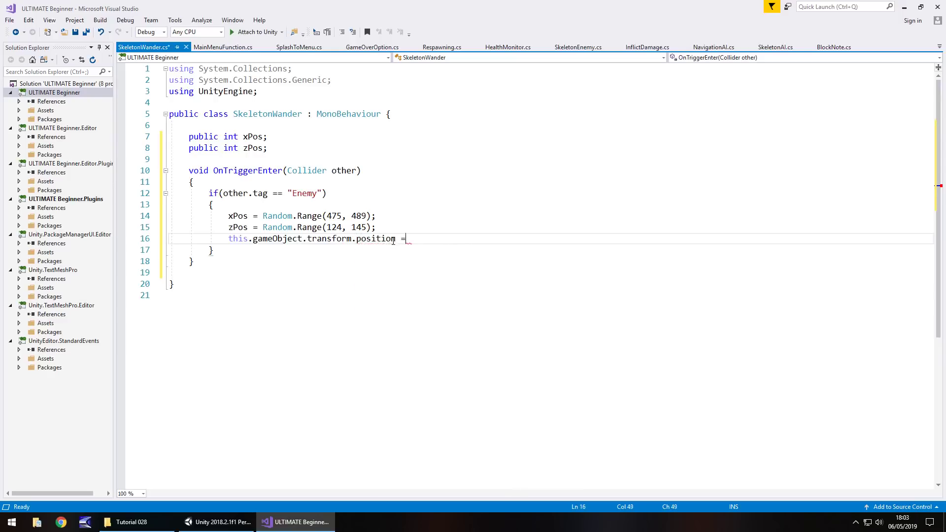
text( new Vector3)
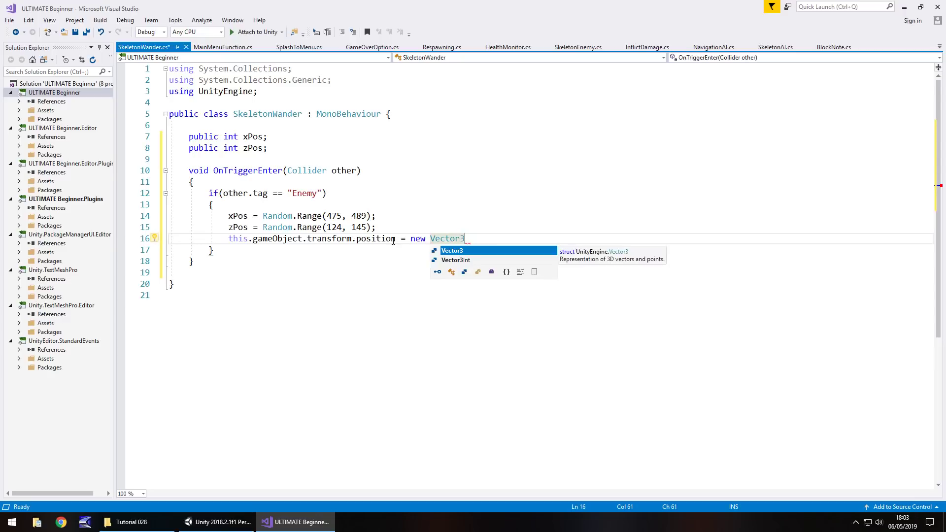
text(()
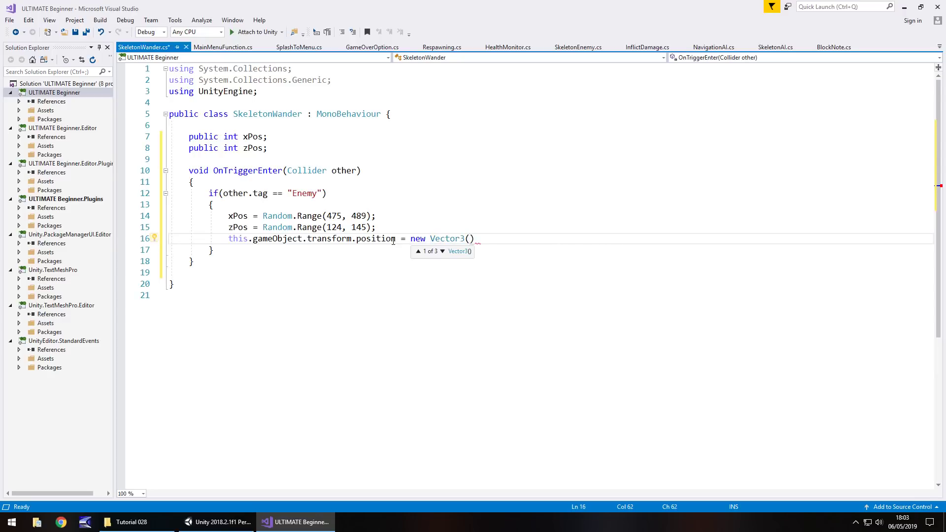
text(xPos,)
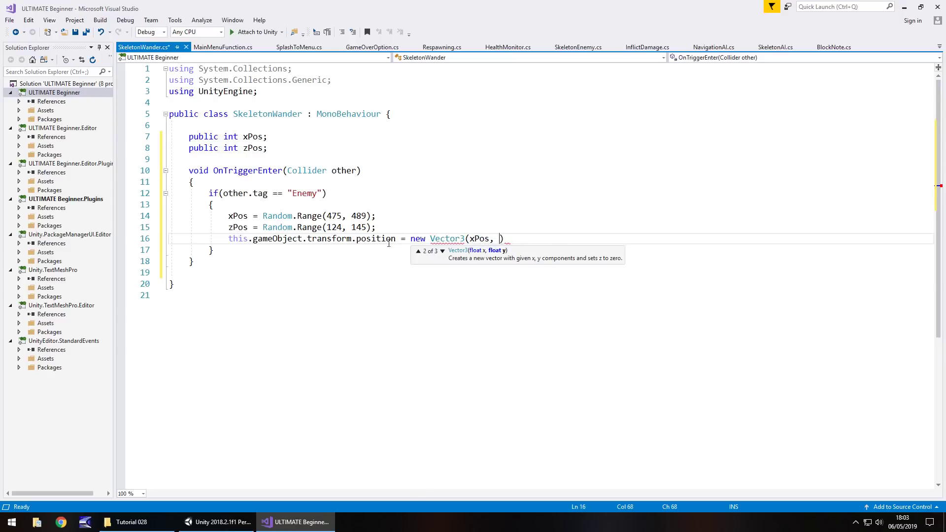
Check the trigger's Y position in Unity, complete the Vector3 in Visual Studio with 102 and zPos, and save the script.
click(217, 522)
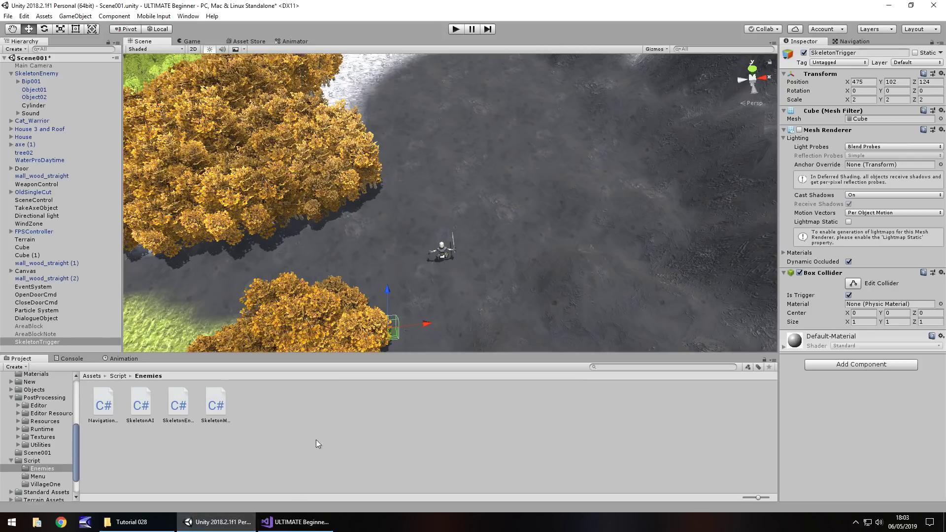
click(295, 521)
text(102,)
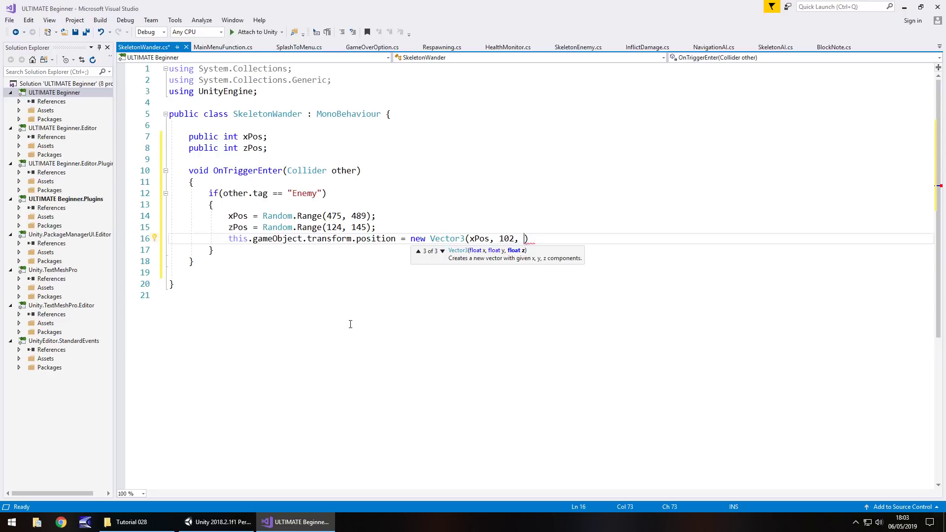
text(zPo)
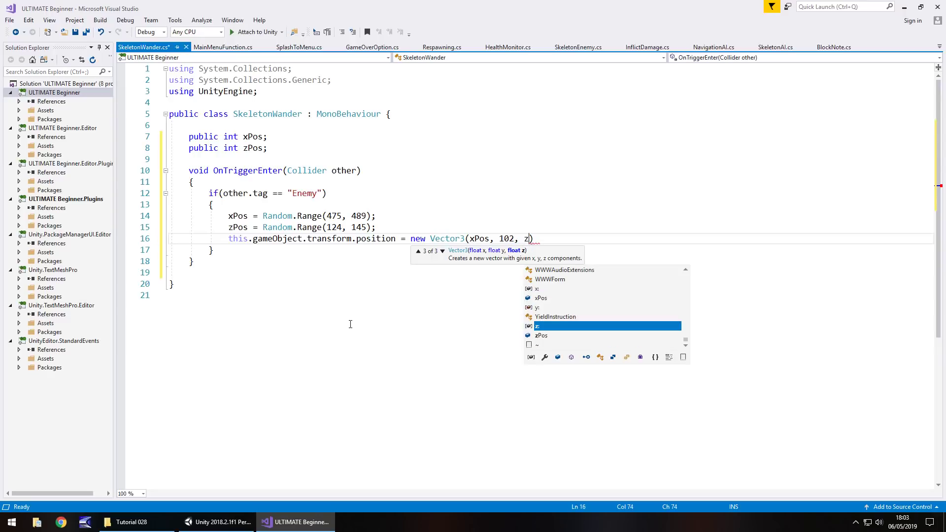
text(s))
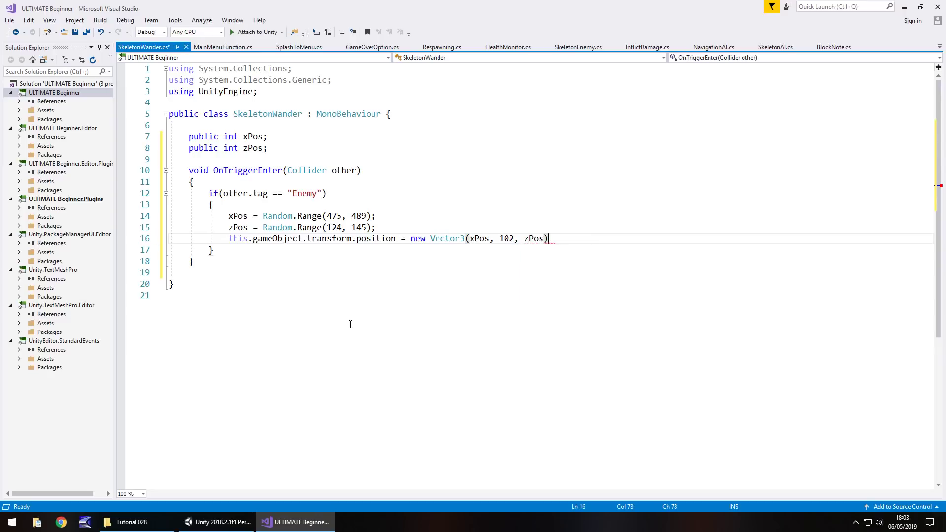
text(;)
key(ctrl+s)
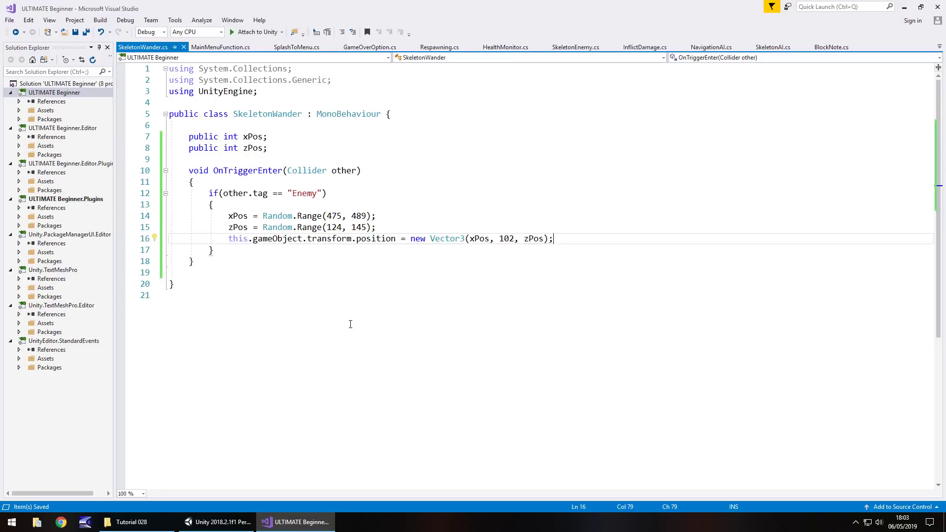
Switch to Unity and attach the SkeletonWander script to the SkeletonTrigger object.
click(216, 521)
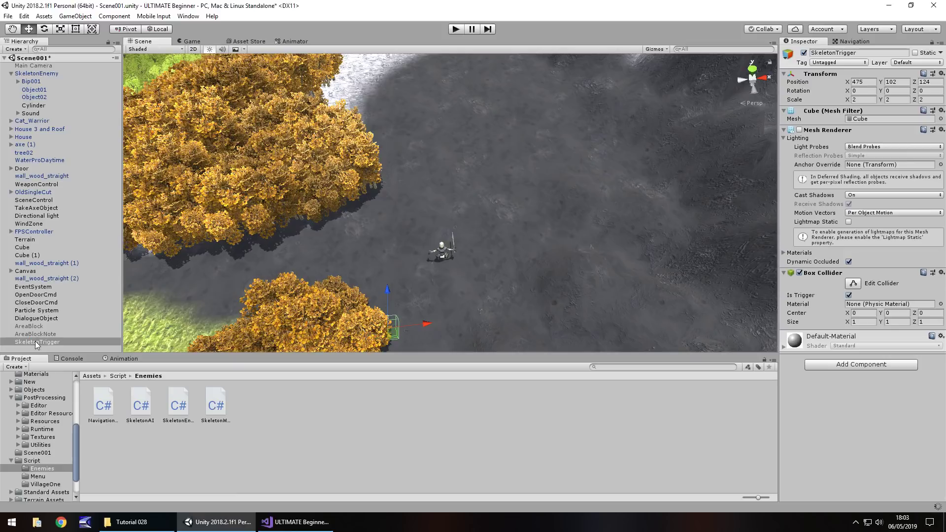
drag(220, 405, 40, 342)
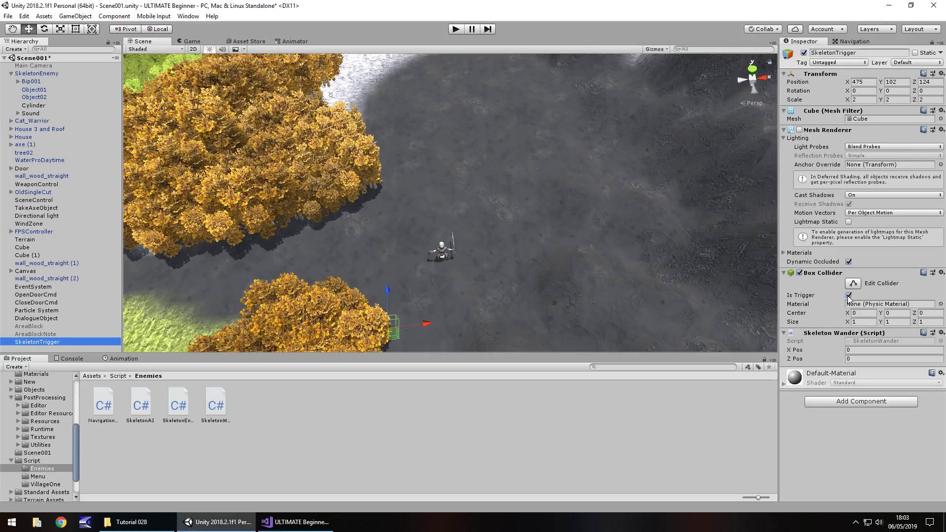
Set The Destination in SkeletonEnemy's Navigation AI script to the SkeletonTrigger object.
click(30, 74)
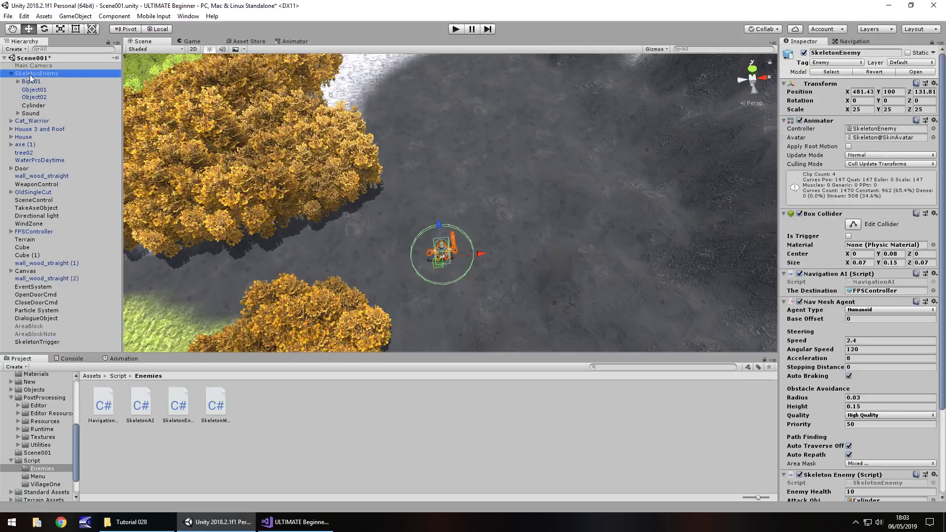
scroll(860, 374, down, 4)
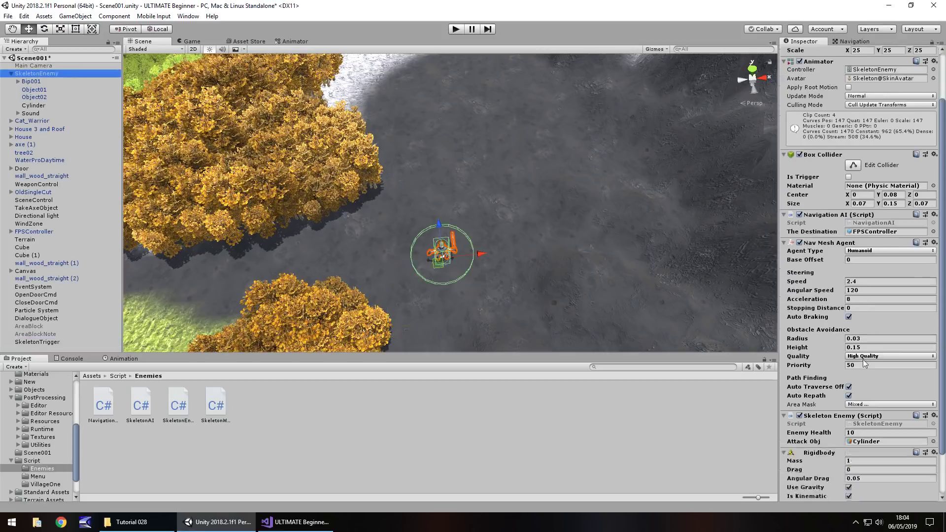
scroll(826, 406, up, 4)
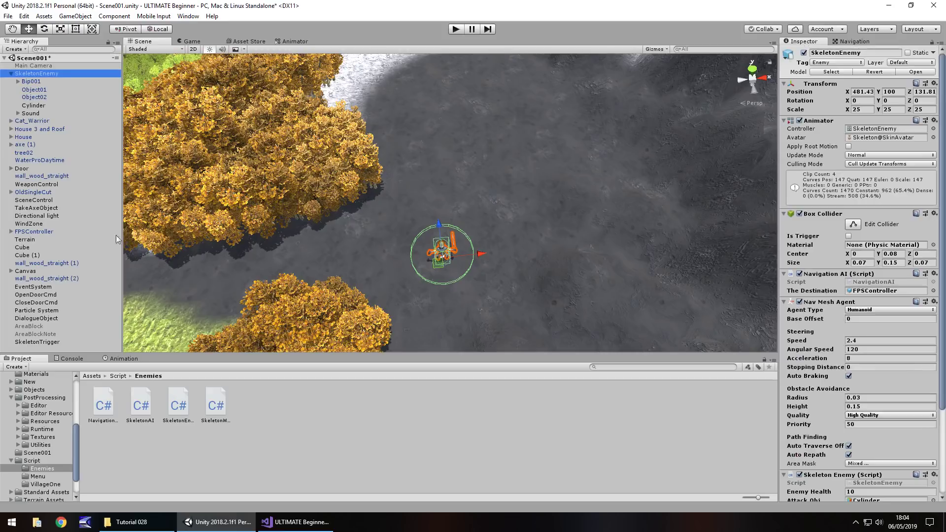
drag(39, 342, 882, 293)
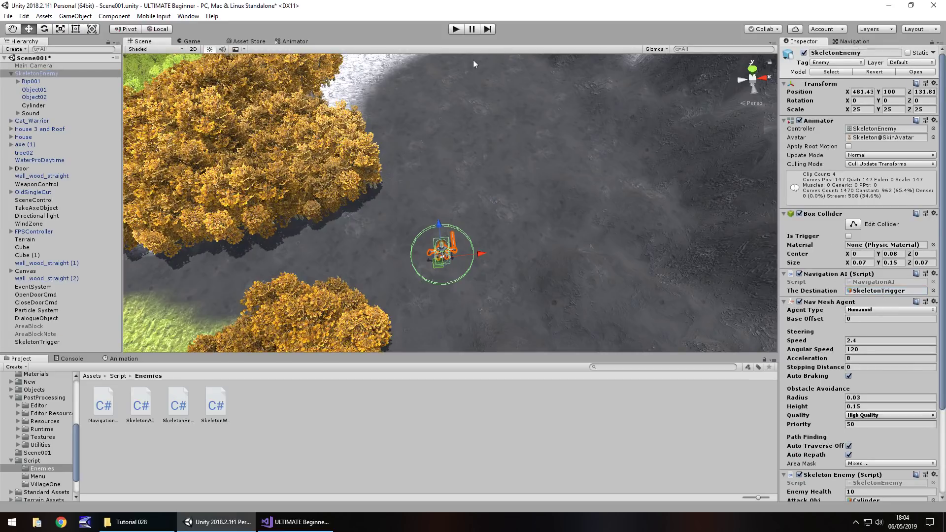
Play the scene to test the skeleton's movement, and stop it again.
click(456, 29)
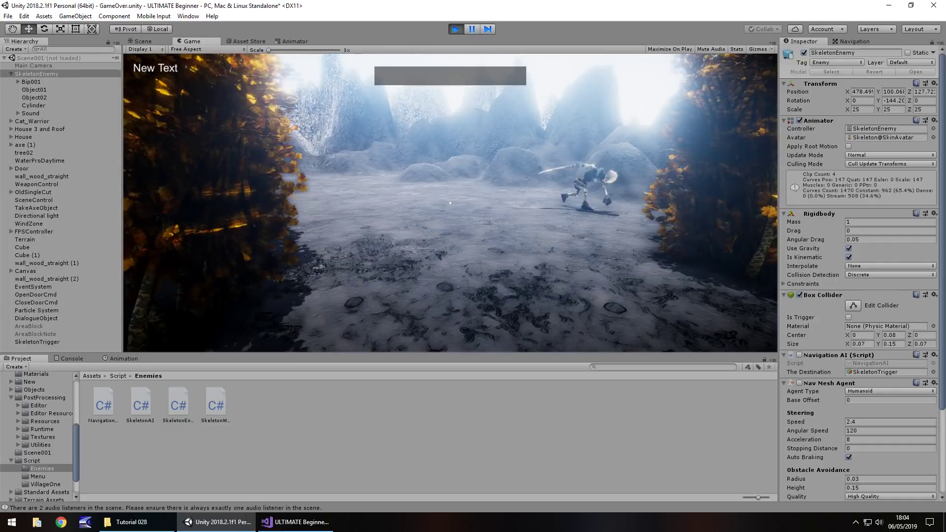
key(ctrl+p)
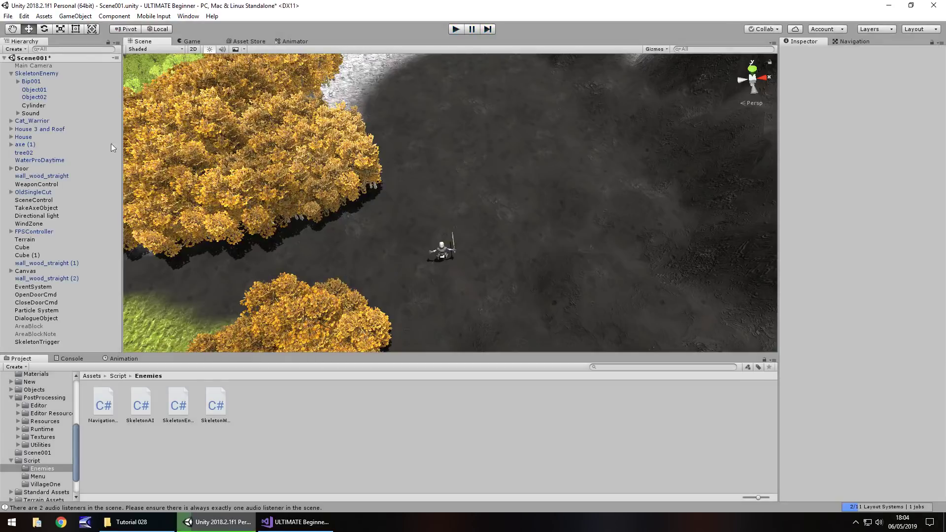
Review the skeleton's Cylinder object, and turn on the Mesh Renderer of the SkeletonTrigger object.
click(40, 107)
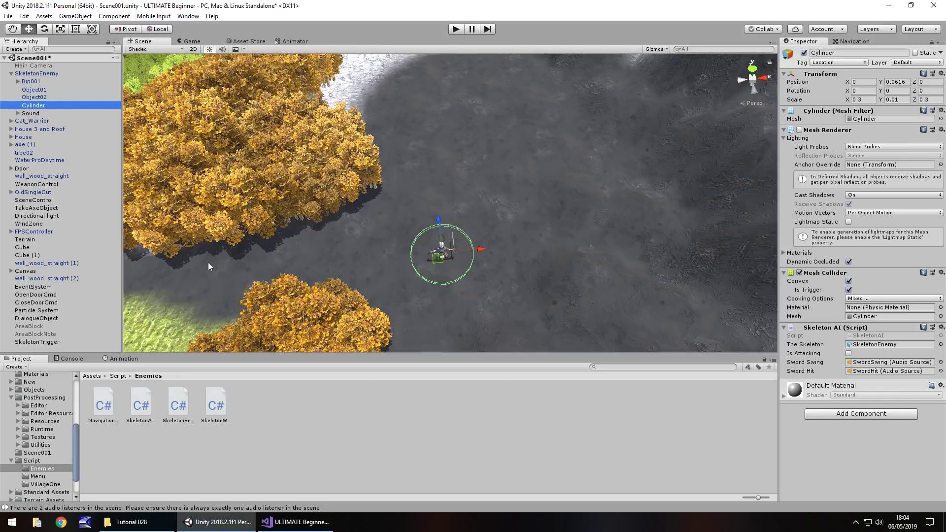
click(301, 522)
click(230, 525)
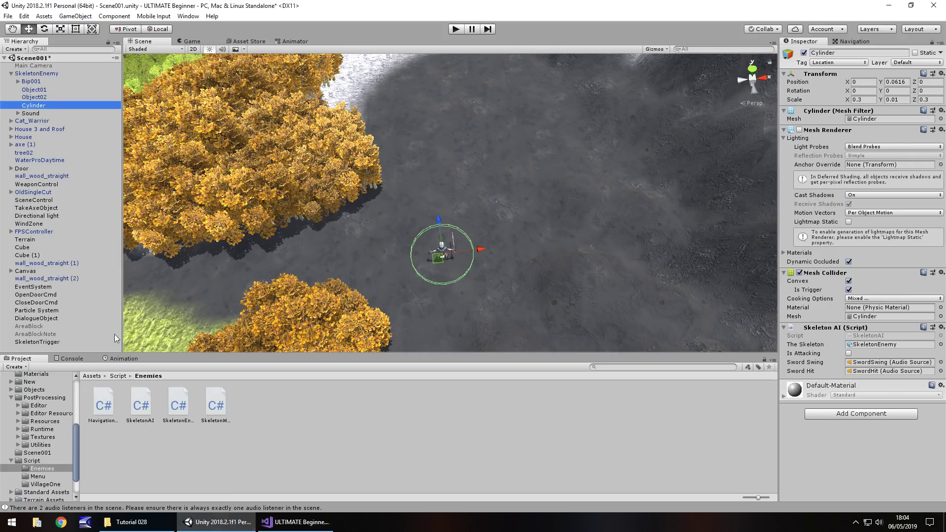
click(43, 342)
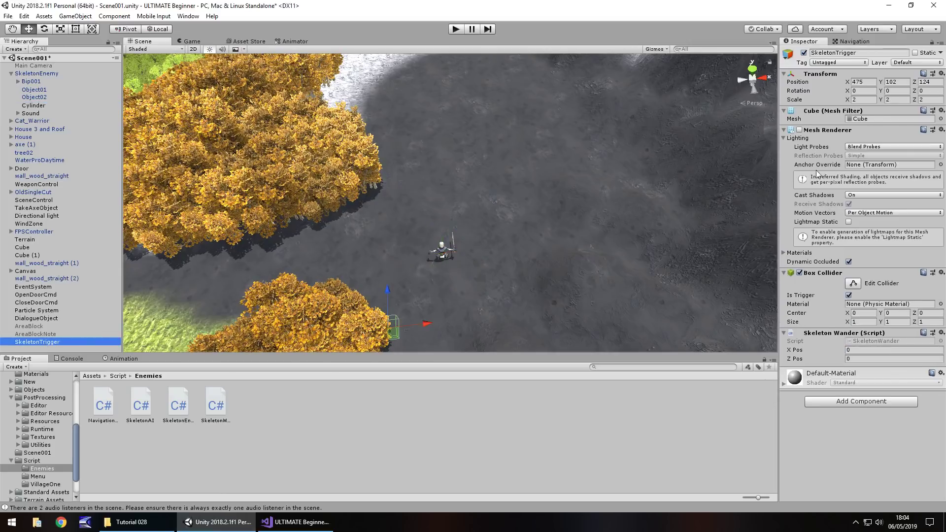
click(799, 130)
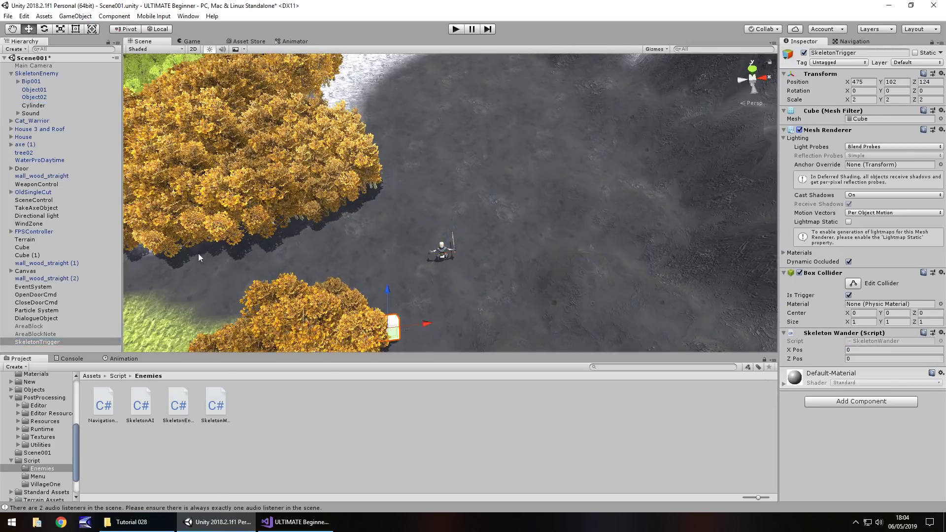
Float the Scene view over the Game view, play the scene to watch SkeletonEnemy approach the trigger, stop, and dock the view again.
drag(147, 42, 398, 218)
drag(184, 30, 244, 43)
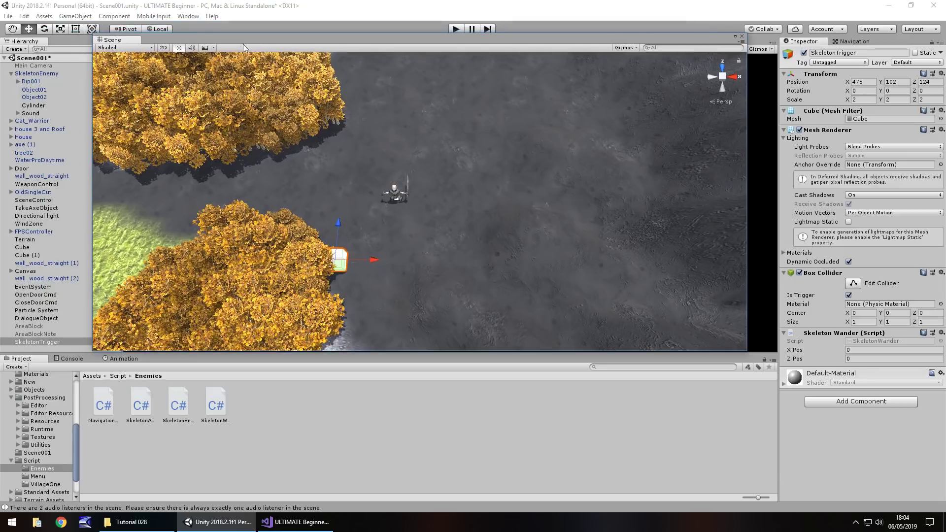
click(46, 73)
key(ctrl+p)
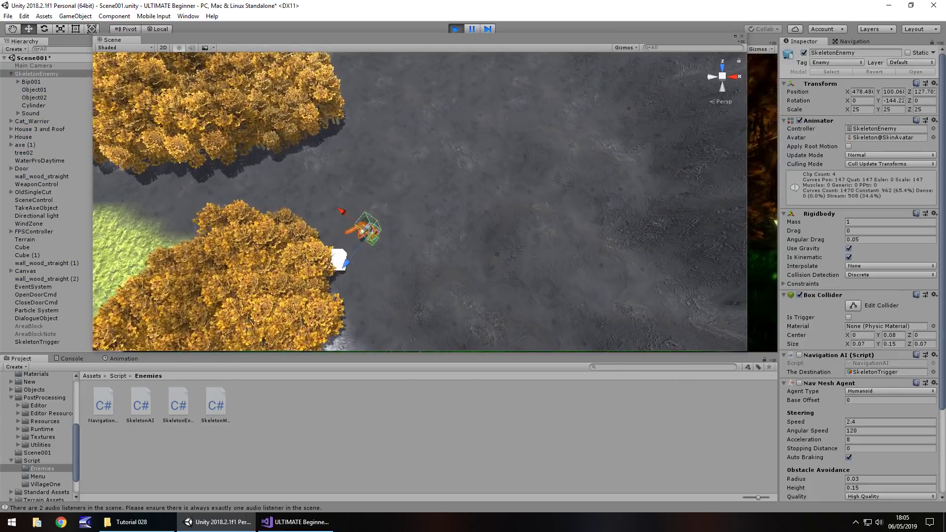
key(ctrl+p)
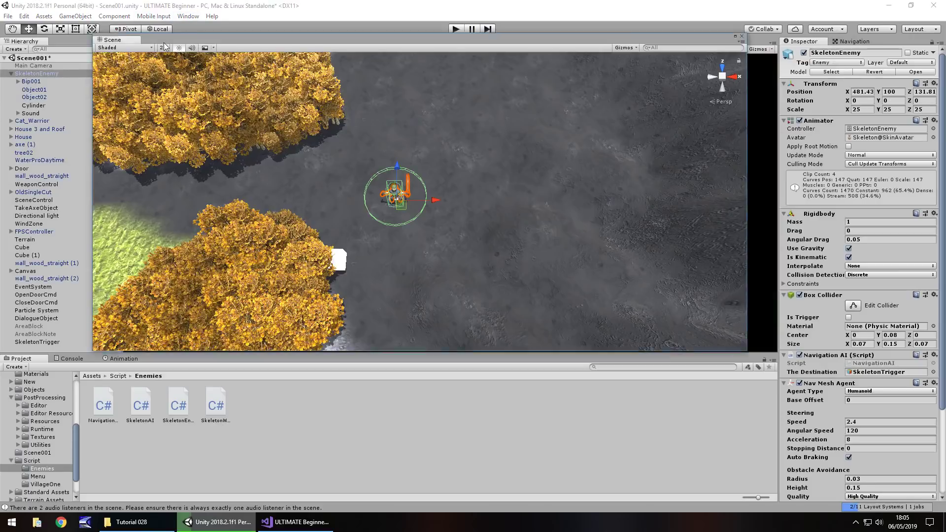
drag(163, 42, 132, 43)
Set the skeleton's Cylinder tag to Untagged and the SkeletonTrigger object's tag to Location.
click(33, 105)
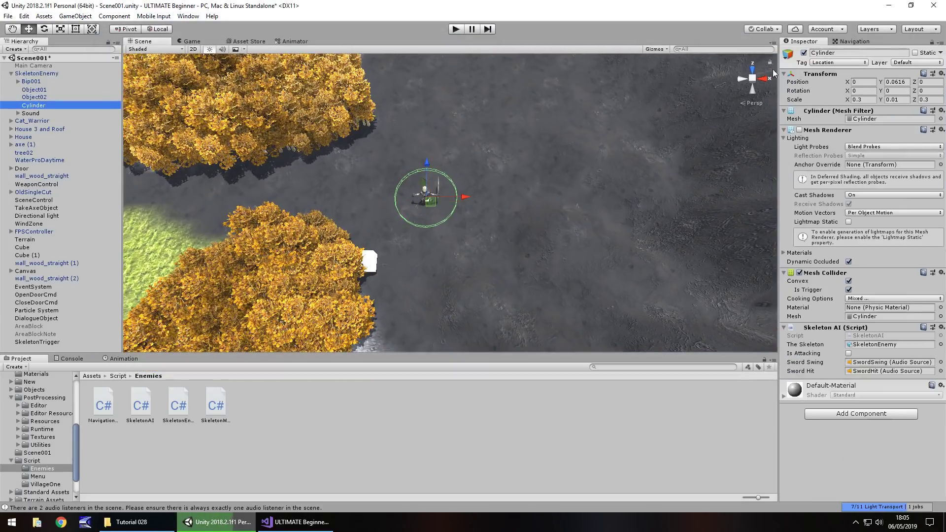
click(829, 63)
click(837, 73)
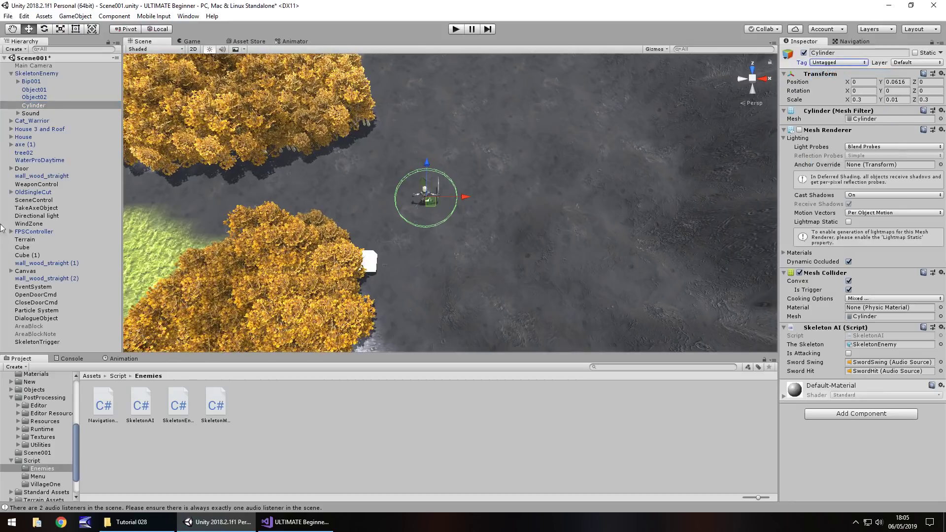
click(43, 342)
click(838, 63)
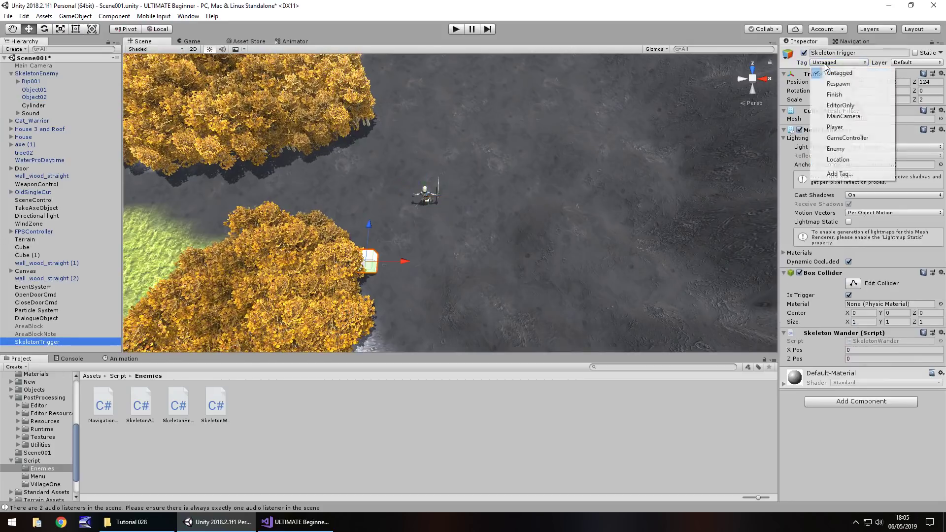
click(837, 160)
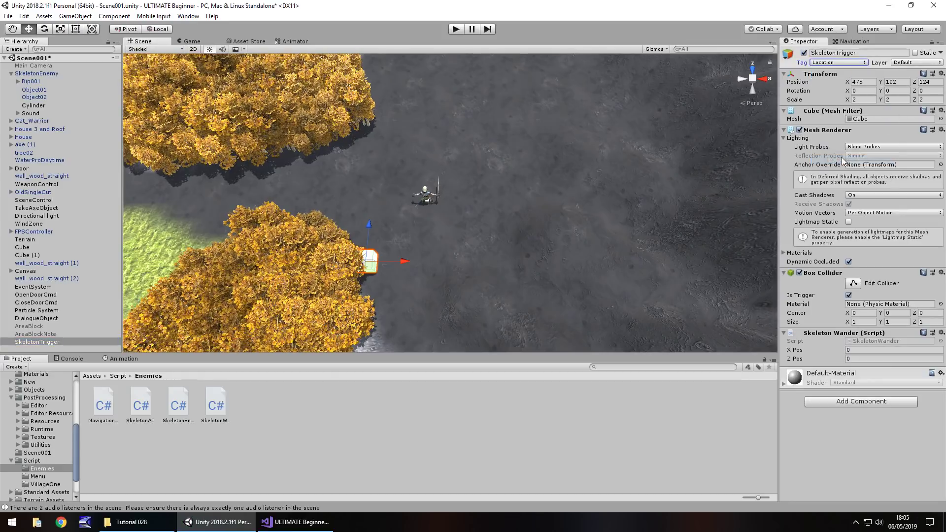
Open the Cylinder's SkeletonAI script in Visual Studio and begin OnTriggerEnter with an if block for other.tag != "Location".
click(38, 106)
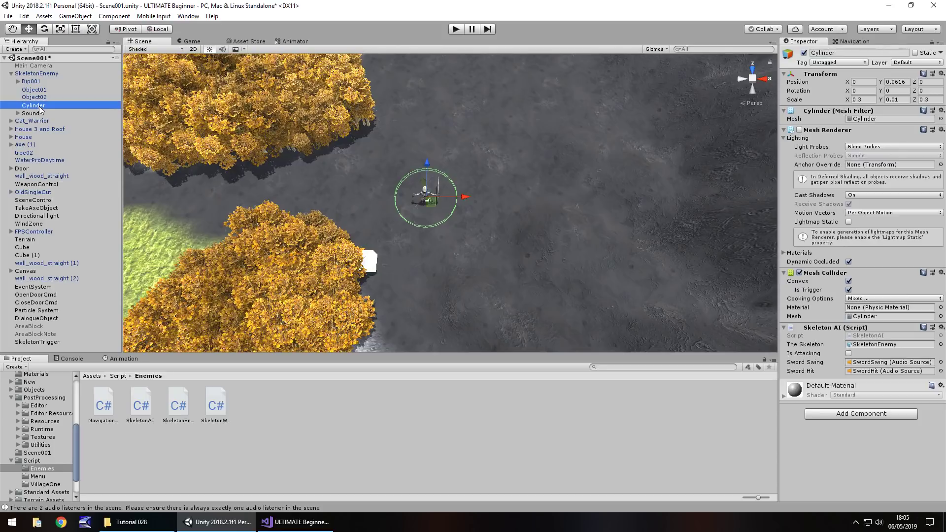
double_click(887, 335)
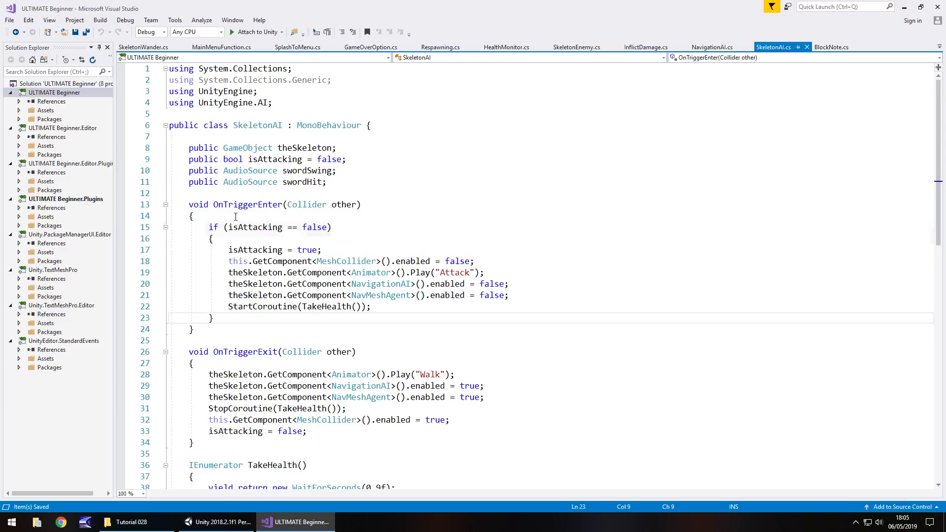
click(240, 215)
key(Return)
text(i)
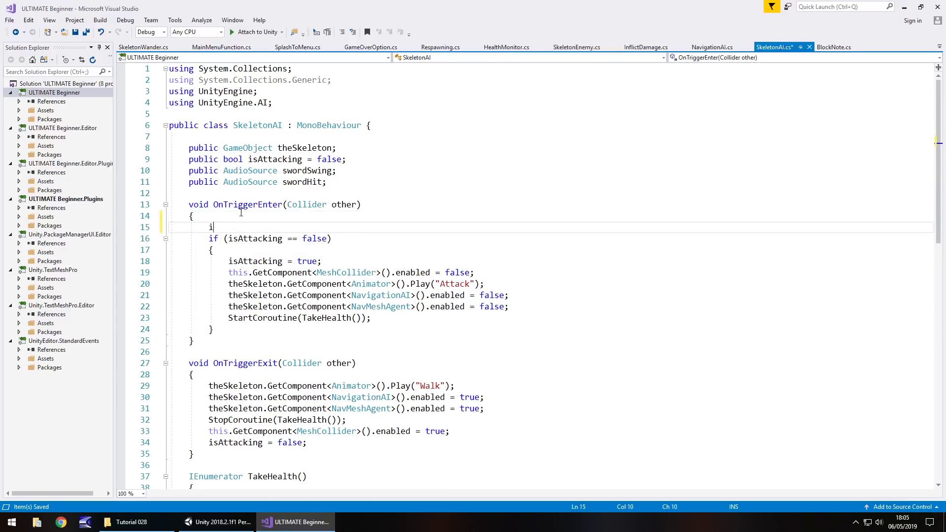
text(f ()
text(other.tag)
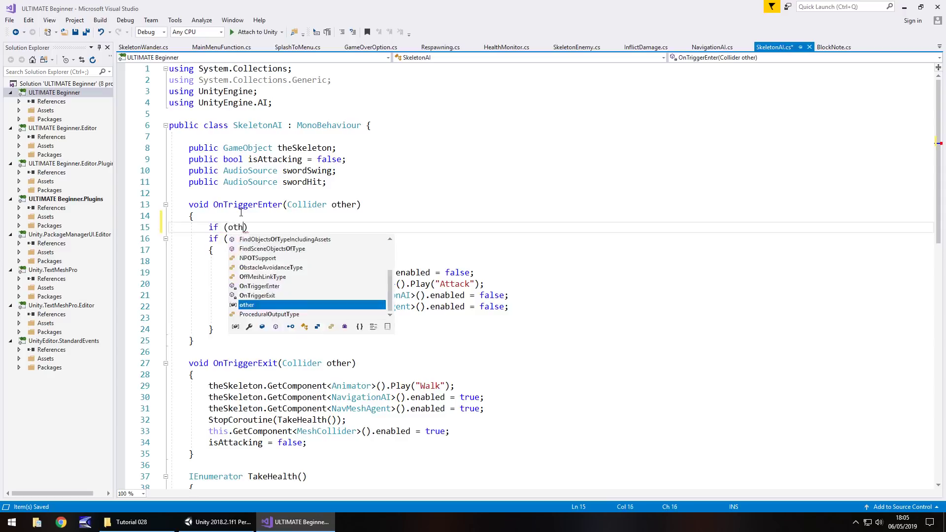
text( !)
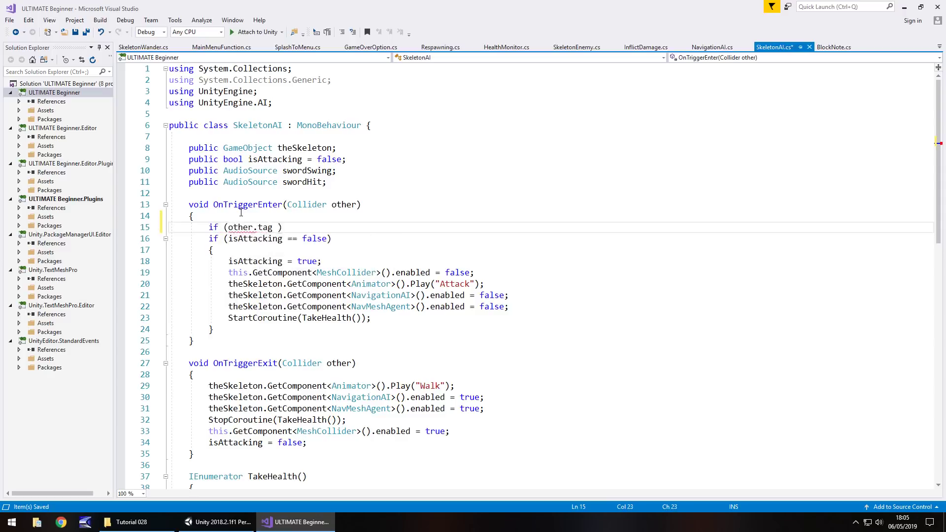
text(= "Location") {)
key(Delete)
Close the new tag-check block after the isAttacking block in OnTriggerEnter, and save the SkeletonAI script.
click(236, 329)
key(Return)
text(})
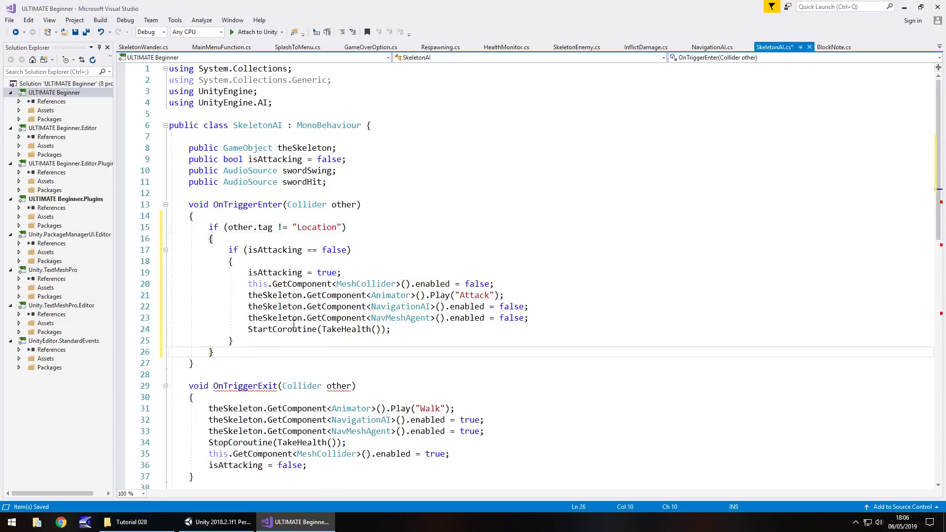
key(ctrl+s)
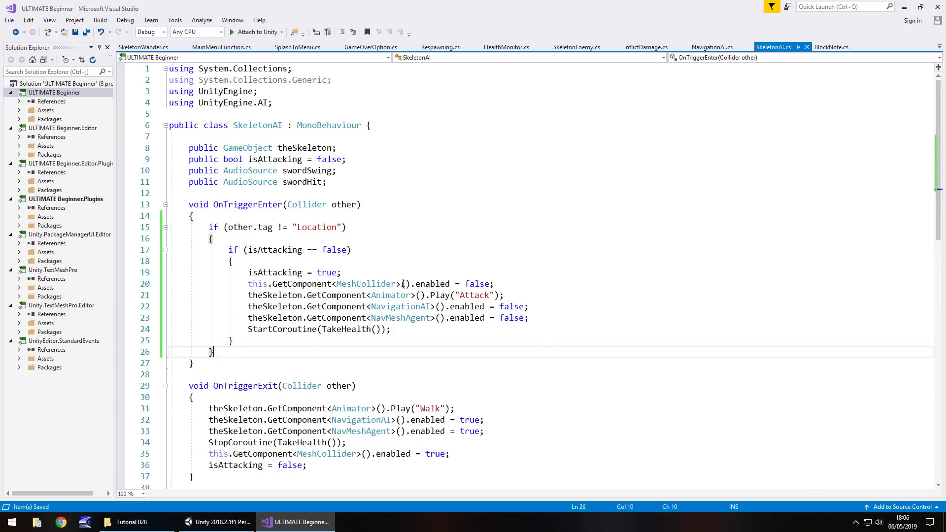
Switch to Unity, turn off SkeletonTrigger's Mesh Renderer, and play the scene to test the skeleton's wandering before stopping it.
click(223, 522)
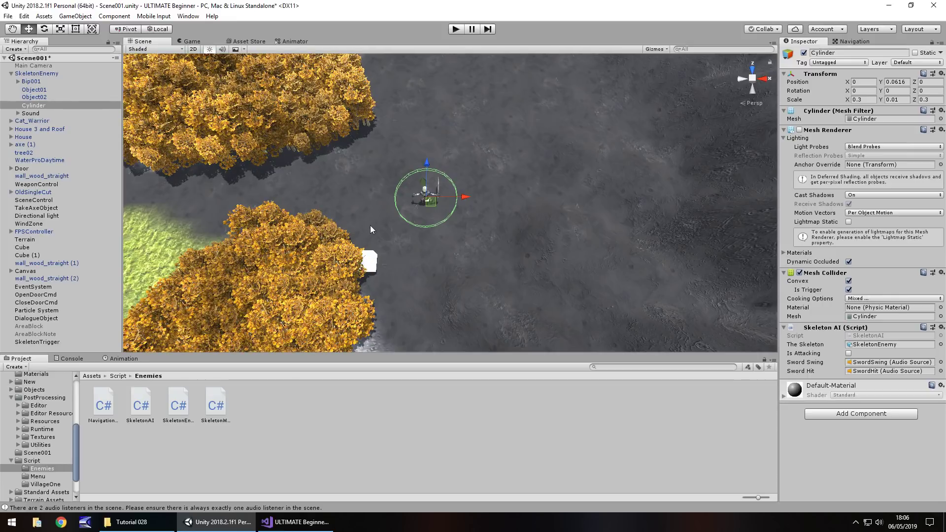
click(45, 342)
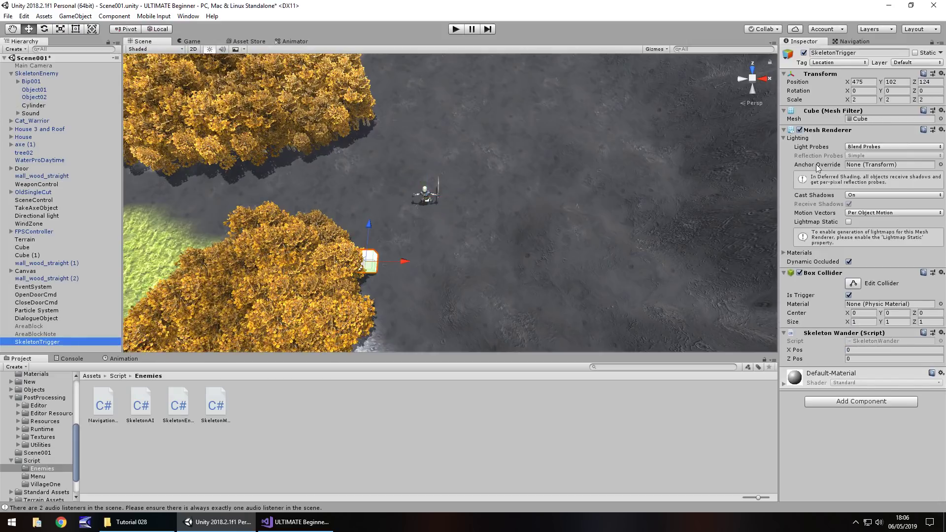
click(799, 129)
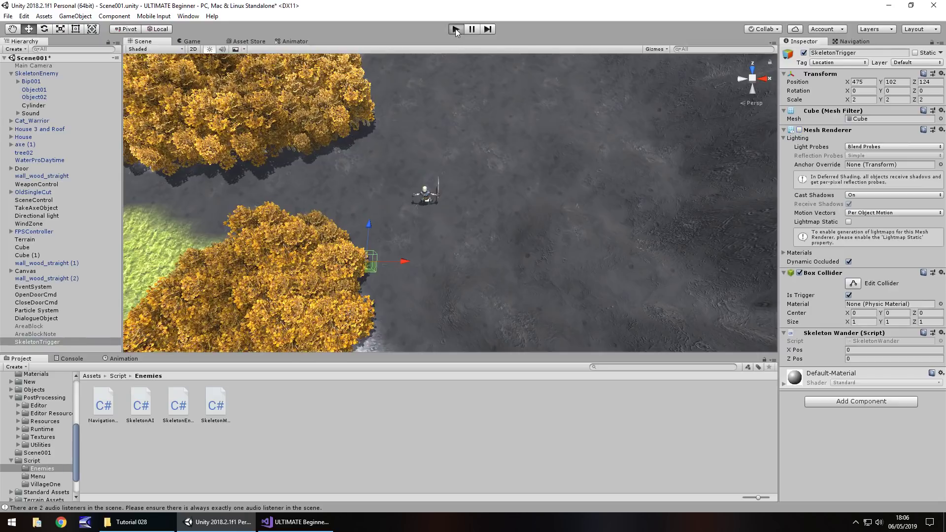
click(455, 29)
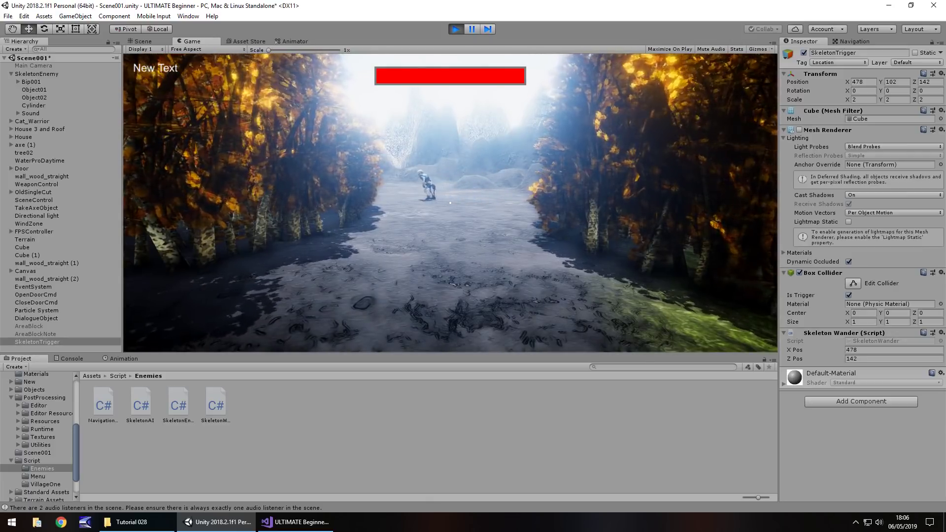
key(ctrl+p)
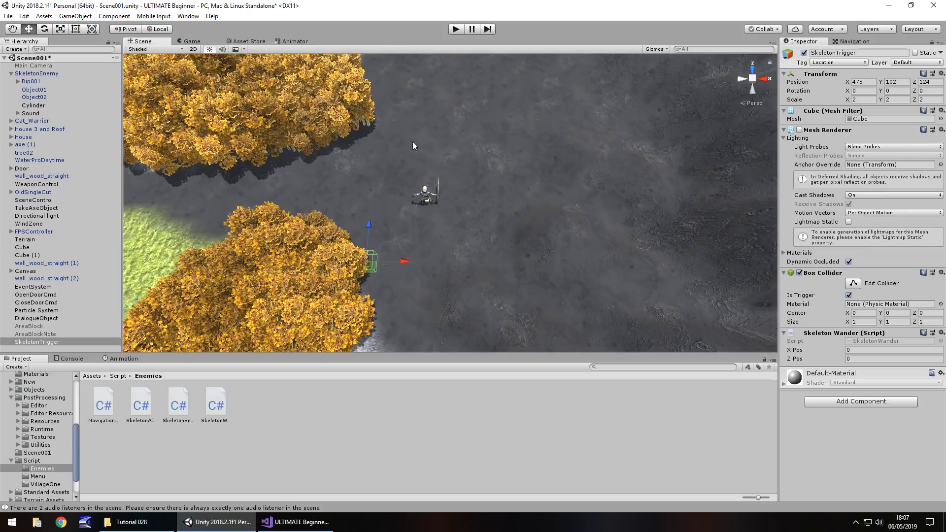
Duplicate the AreaBlockNote object and activate the copy.
middle_drag(154, 221, 618, 100)
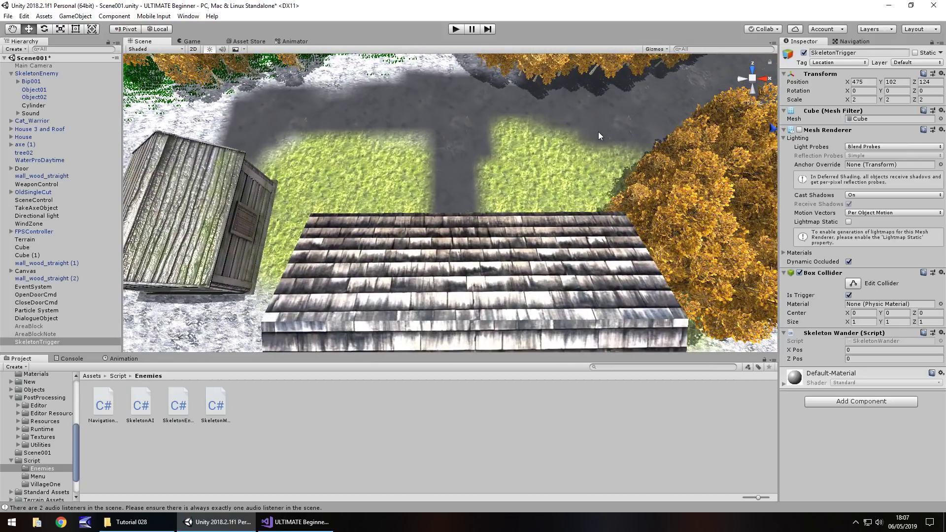
middle_drag(598, 132, 381, 245)
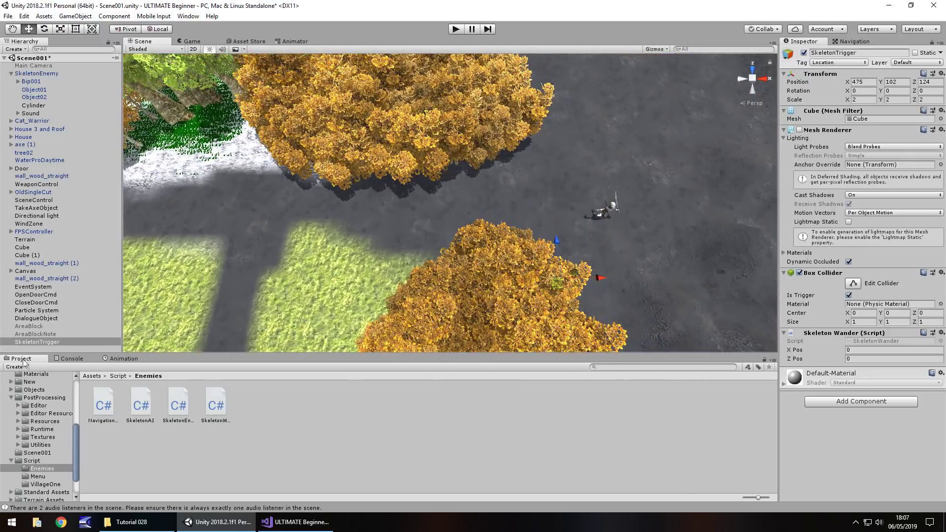
click(68, 328)
click(34, 342)
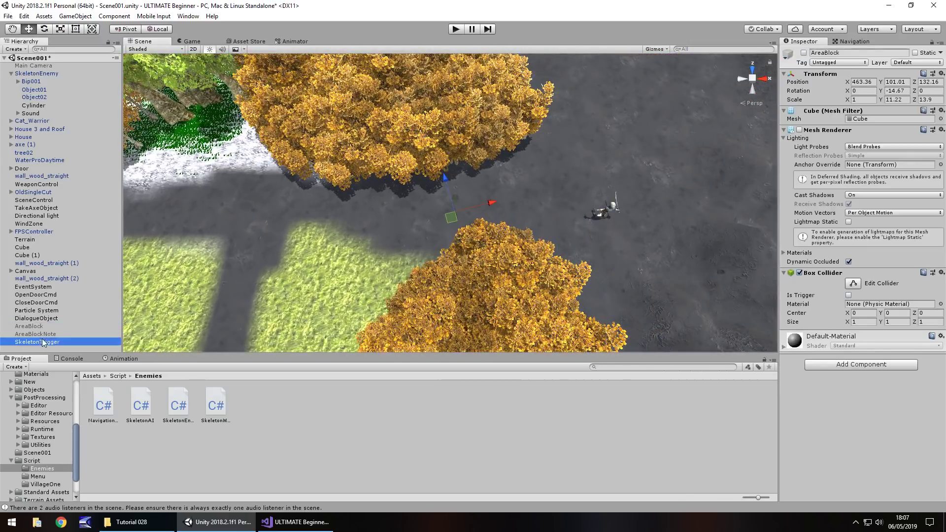
click(37, 334)
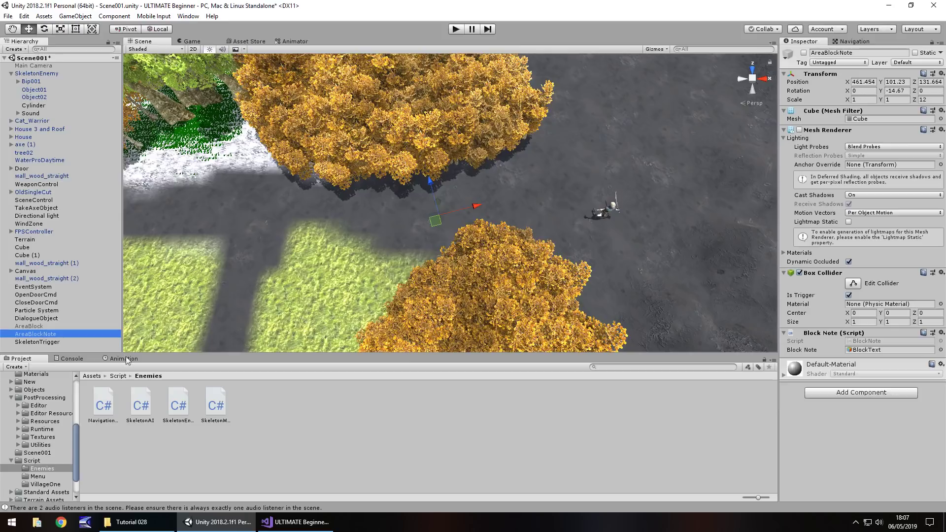
click(36, 318)
click(48, 334)
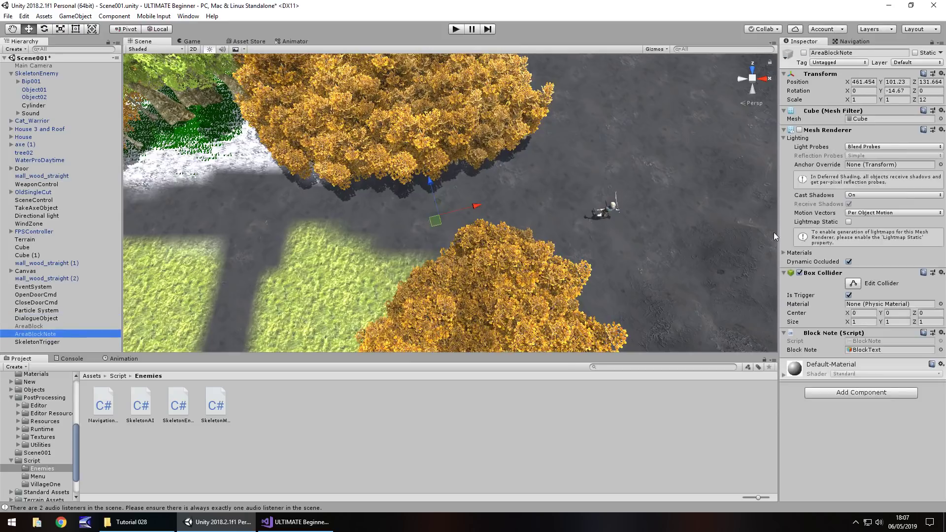
key(ctrl+d)
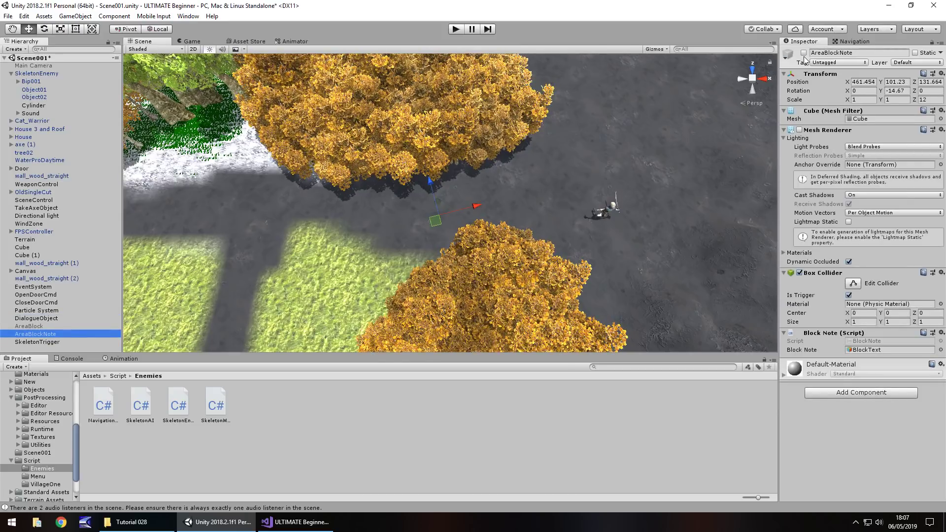
click(803, 53)
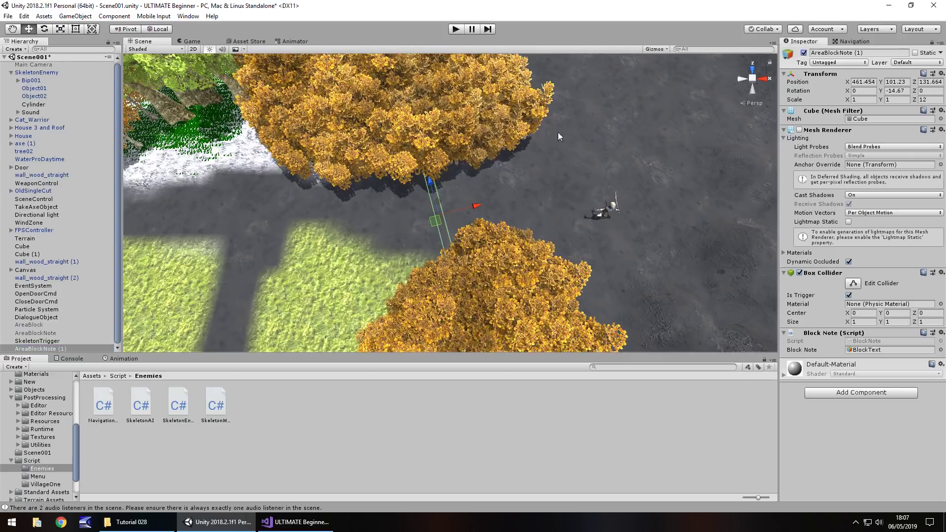
Move the AreaBlockNote copy along the path toward the skeleton to about X 465.27, Z 132.66, and rename it SkeletonActivate.
drag(467, 208, 497, 212)
click(47, 349)
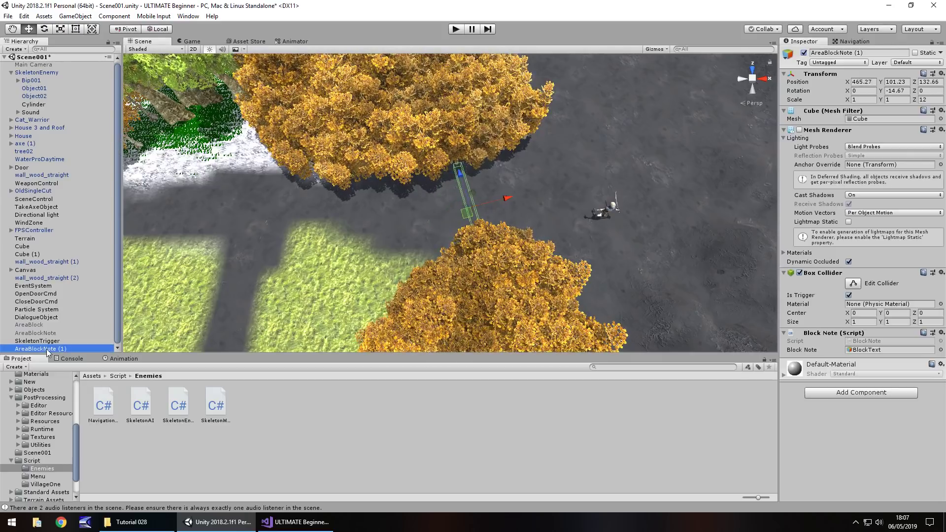
click(47, 349)
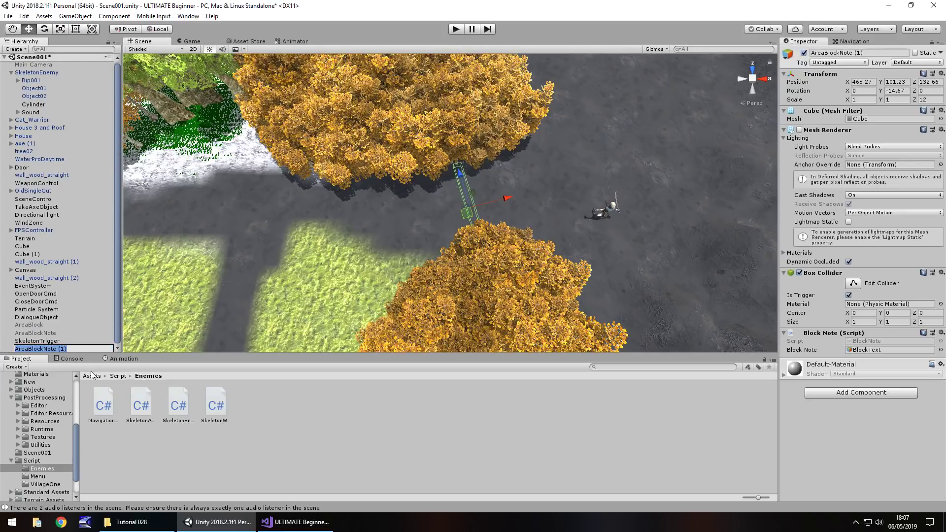
text(SkeletonActivate)
key(Return)
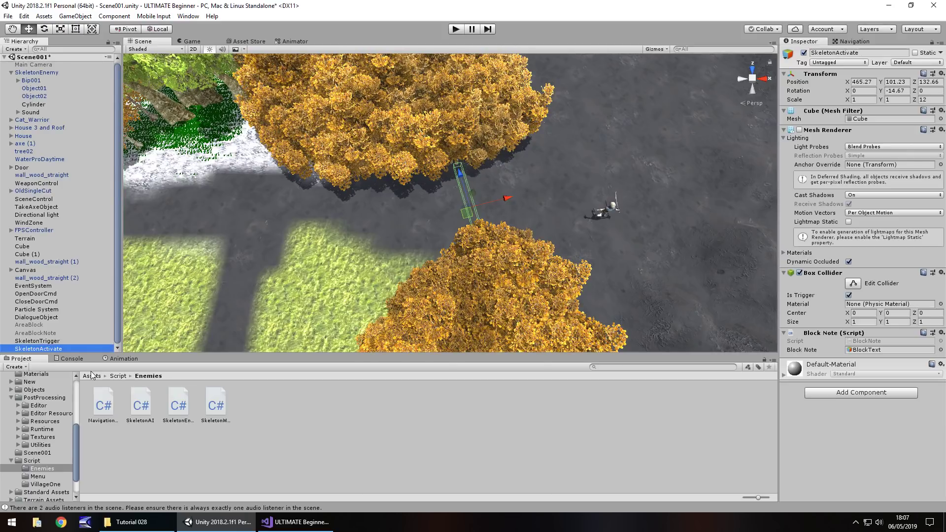
Remove the Block Note script from SkeletonActivate, and select SkeletonEnemy to check its Navigation AI destination.
right_click(830, 335)
click(882, 355)
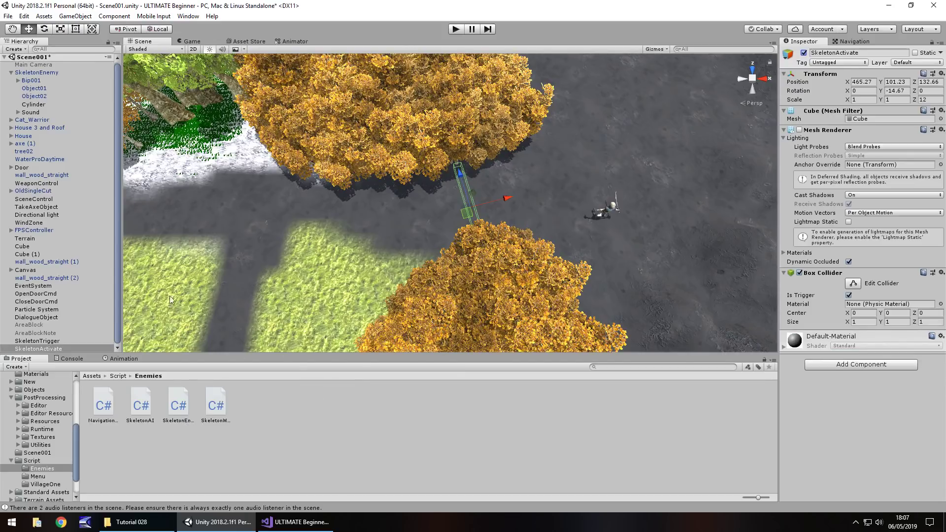
click(36, 73)
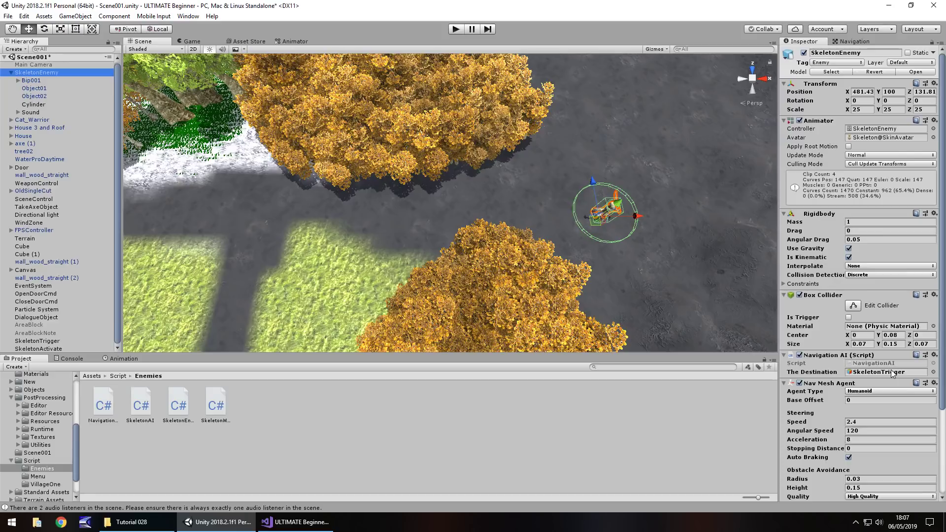
Open the NavigationAI script and declare a public static bool canAttack below theAgent.
double_click(876, 364)
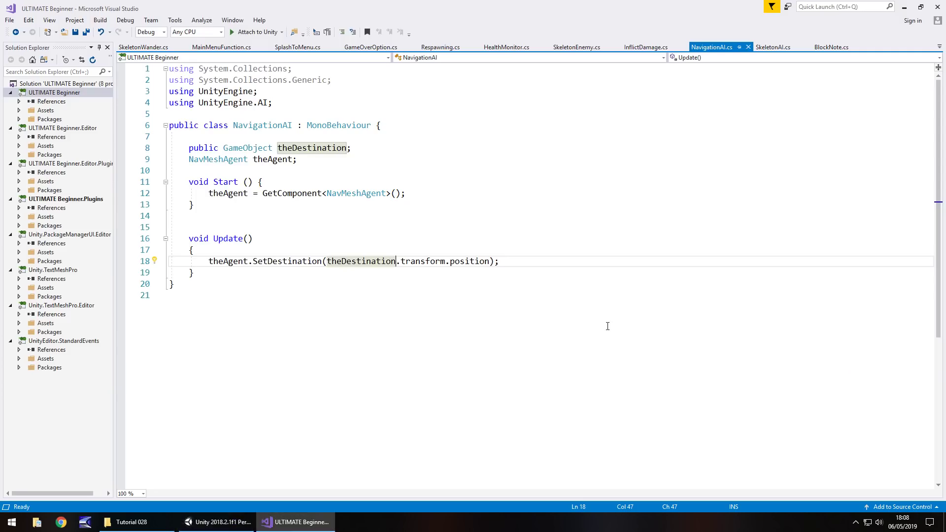
click(311, 158)
key(Return)
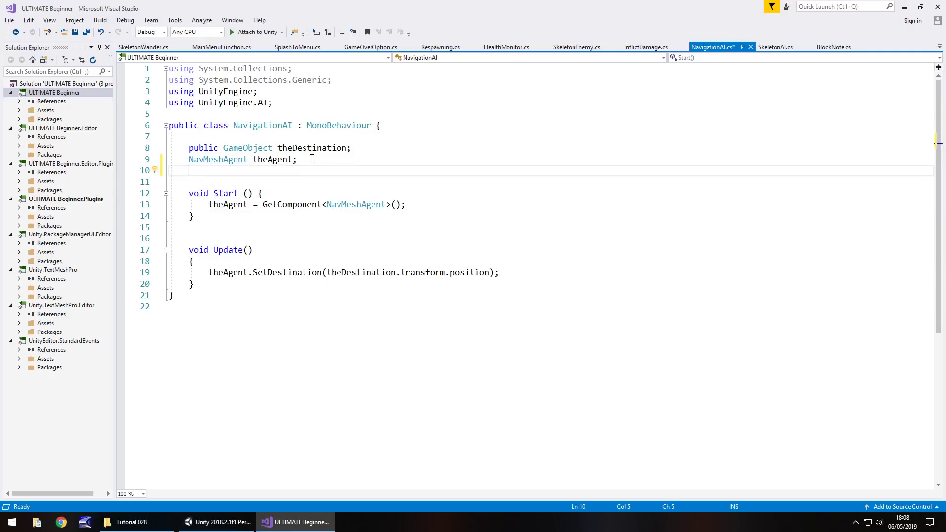
text(public sta)
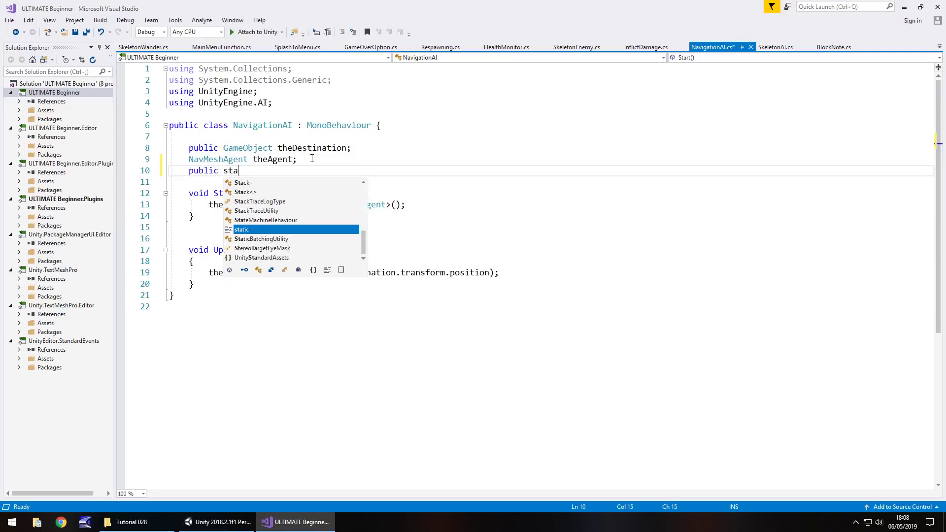
text(tic bool ca)
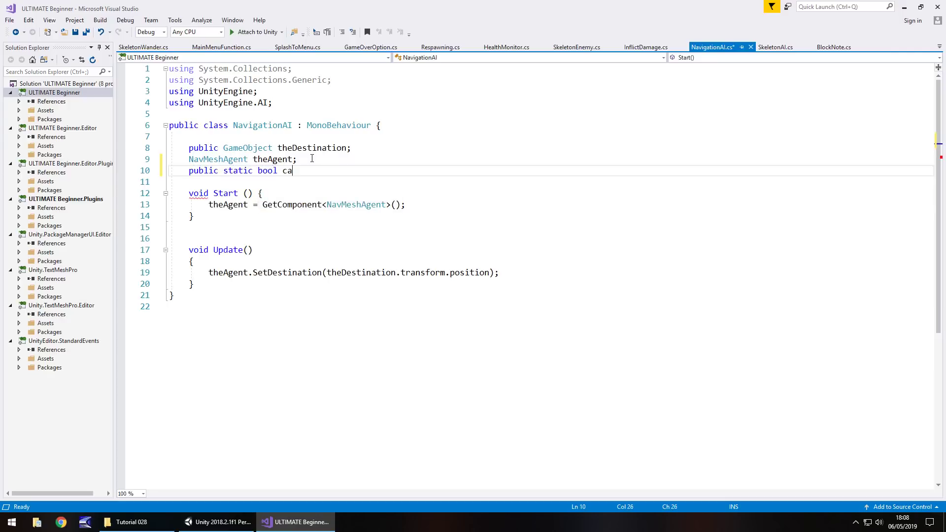
text(nAttack;)
key(Return)
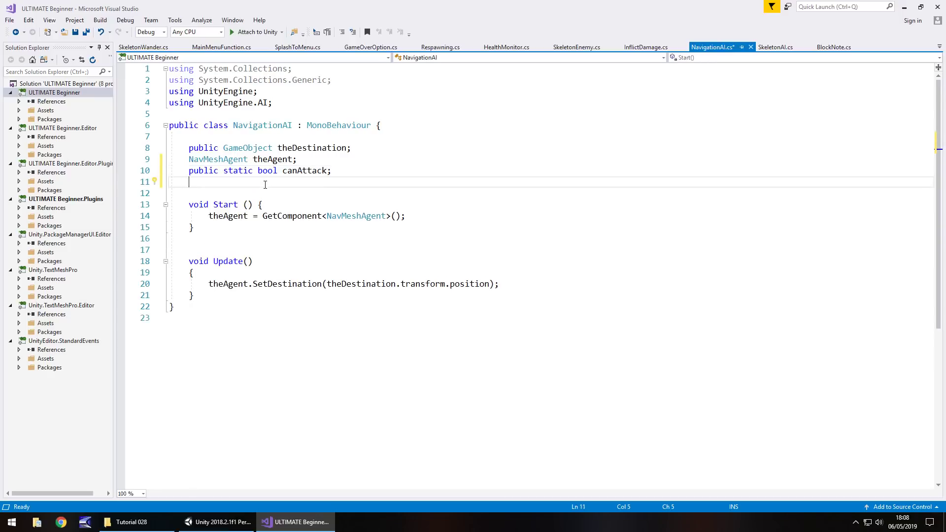
Declare a public GameObject variable thePlayer below canAttack in the NavigationAI class.
text(public Gam)
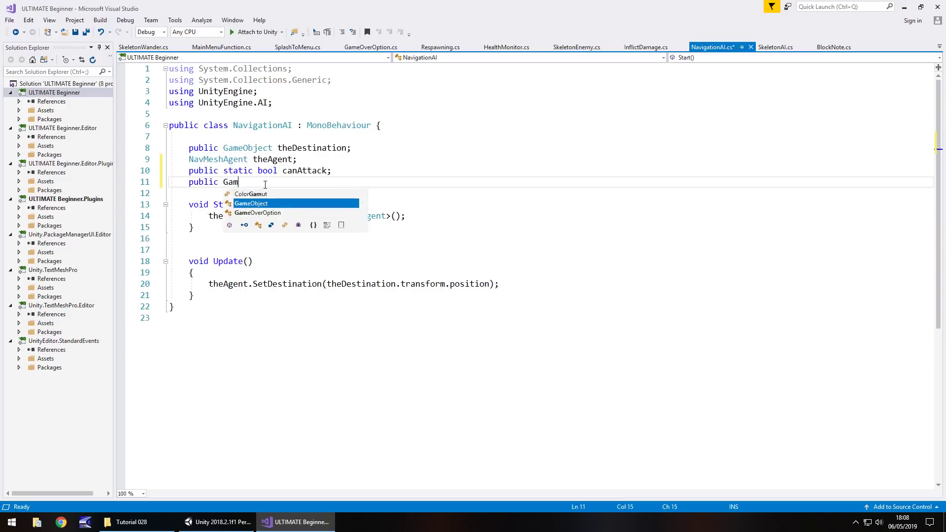
key(Tab)
text(thePlayer;)
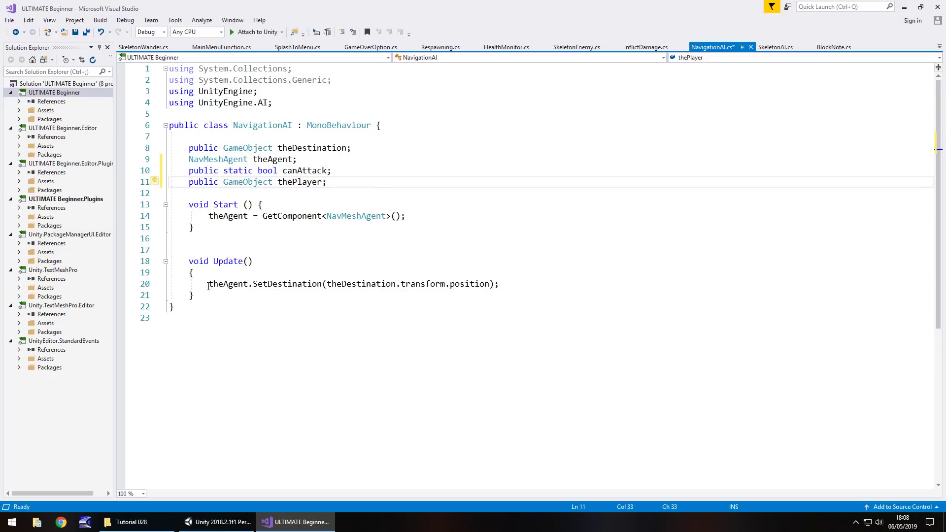
Insert an if (canAttack == true) block at the start of Update, above the existing SetDestination call.
click(209, 284)
key(Return)
key(Up)
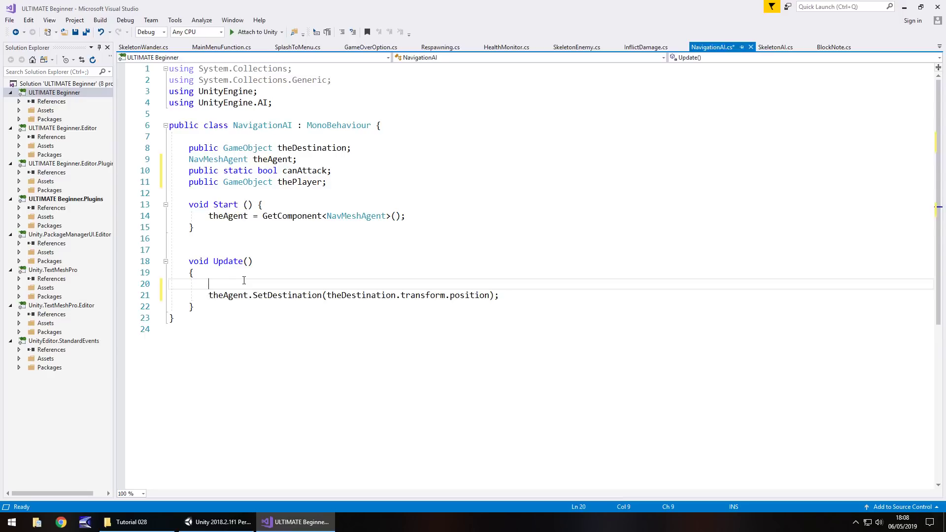
text(if (canAttack)
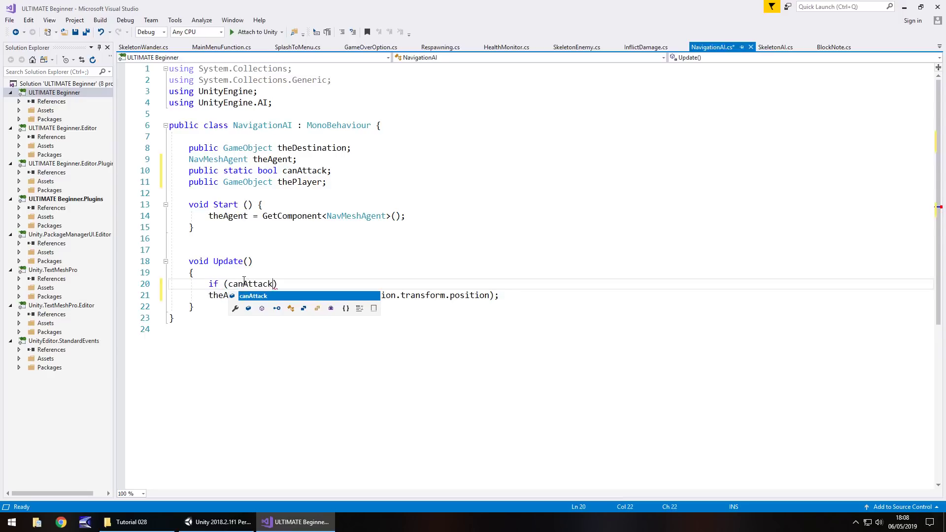
text( == true)
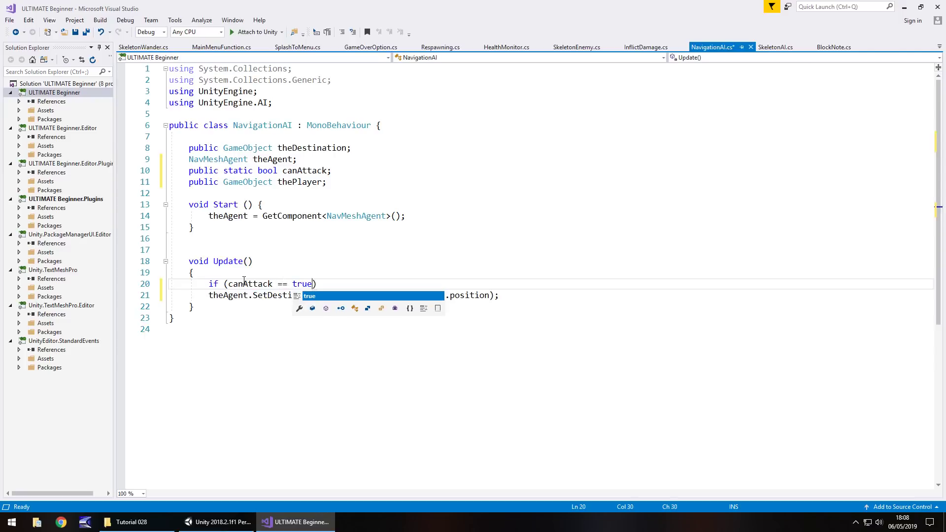
text() {)
key(Return)
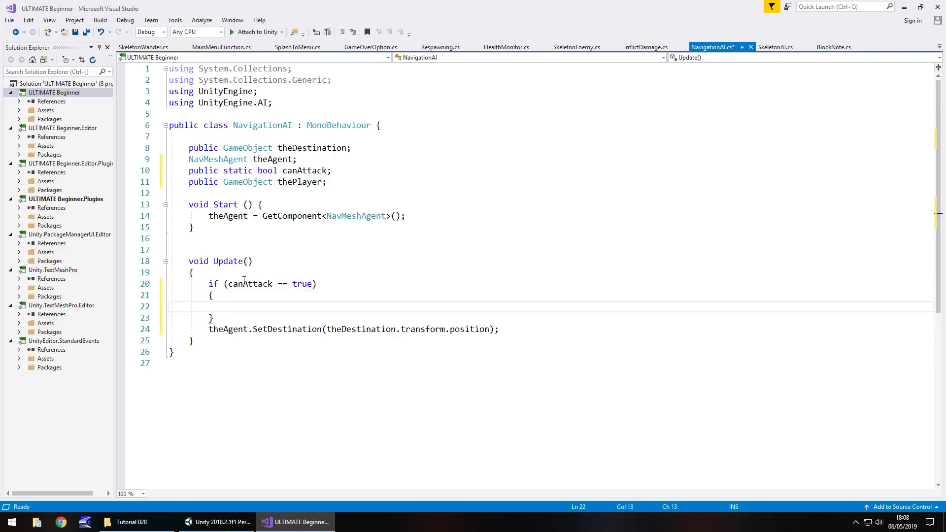
Inside the canAttack block, add theAgent.SetDestination(thePlayer.transform.position);.
text(theAge)
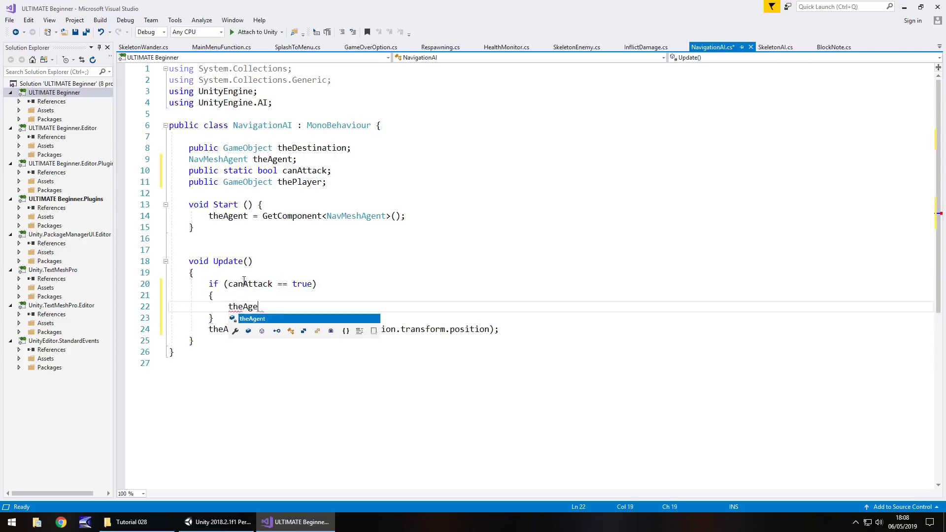
text(nt.SetAreaCost)
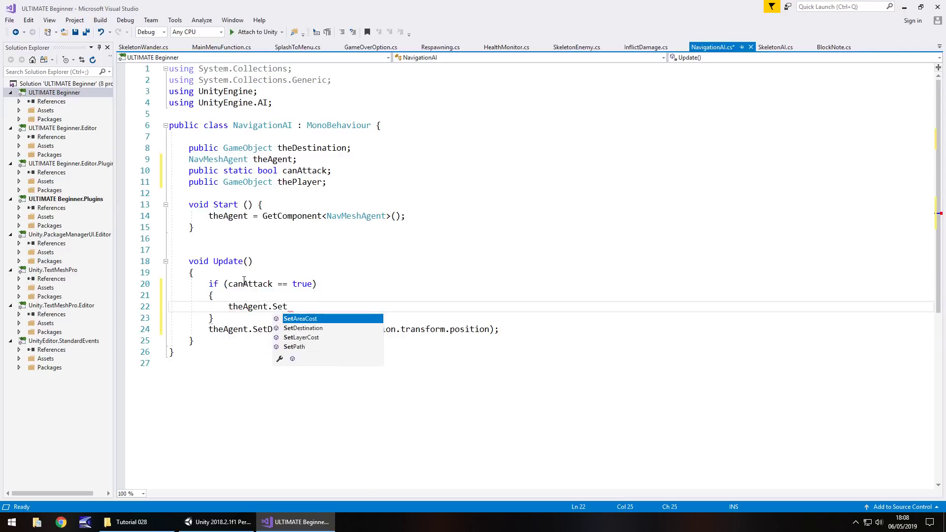
key(BackSpace)
key(BackSpace)
key(BackSpace)
key(BackSpace)
key(BackSpace)
key(BackSpace)
key(BackSpace)
key(BackSpace)
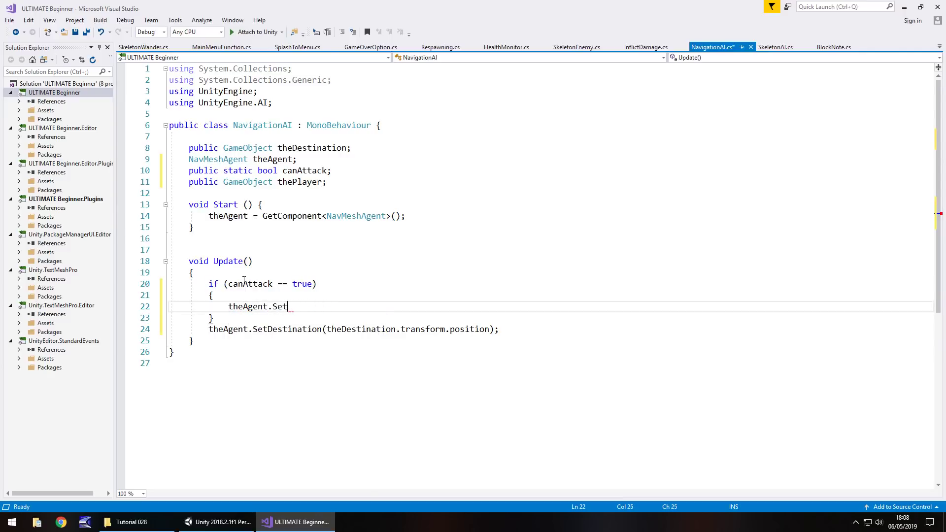
text(Destination()
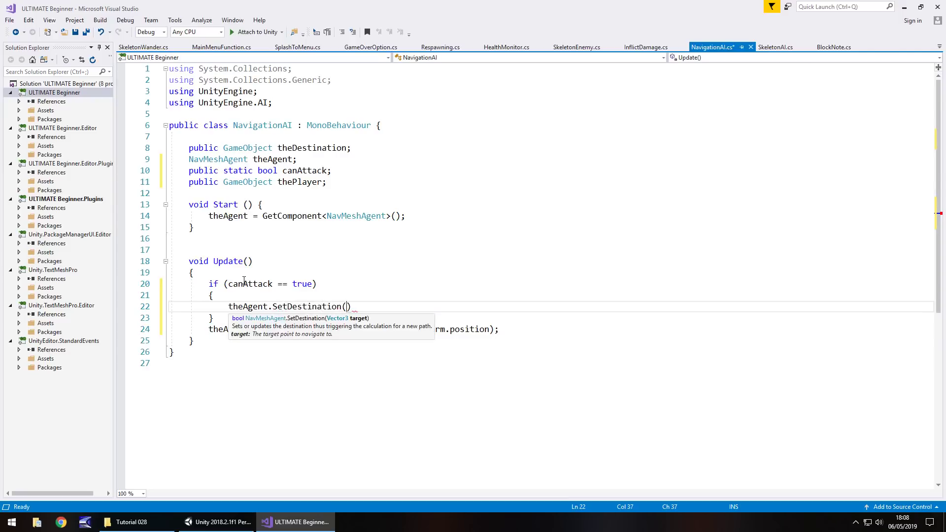
text(thePlay)
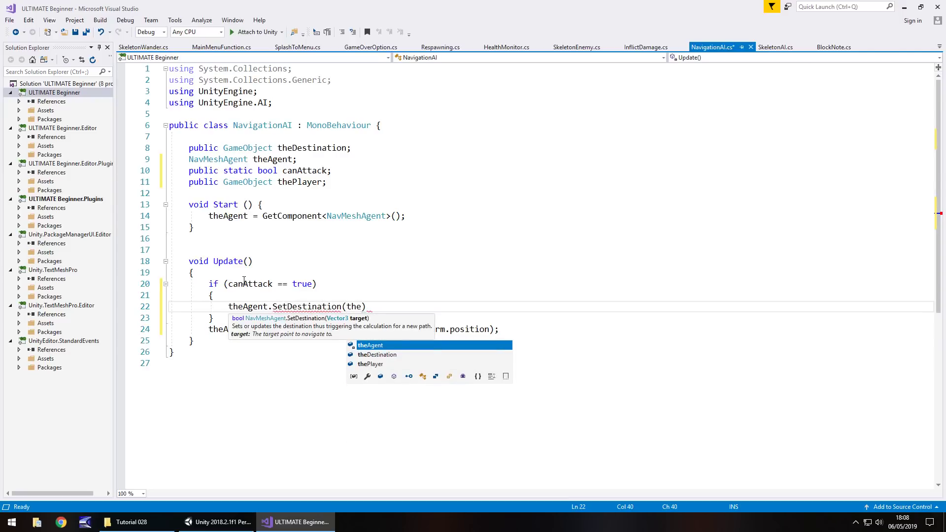
text(er.transfo)
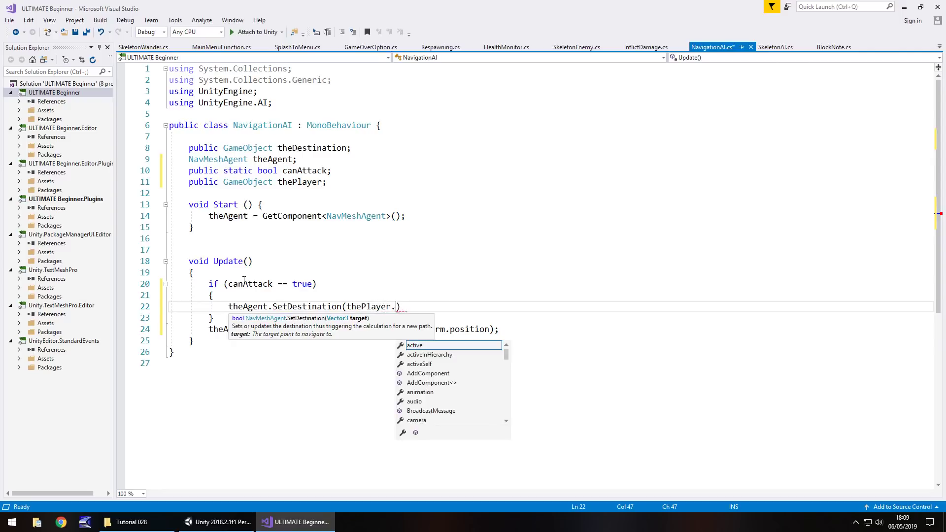
text(rm.posi)
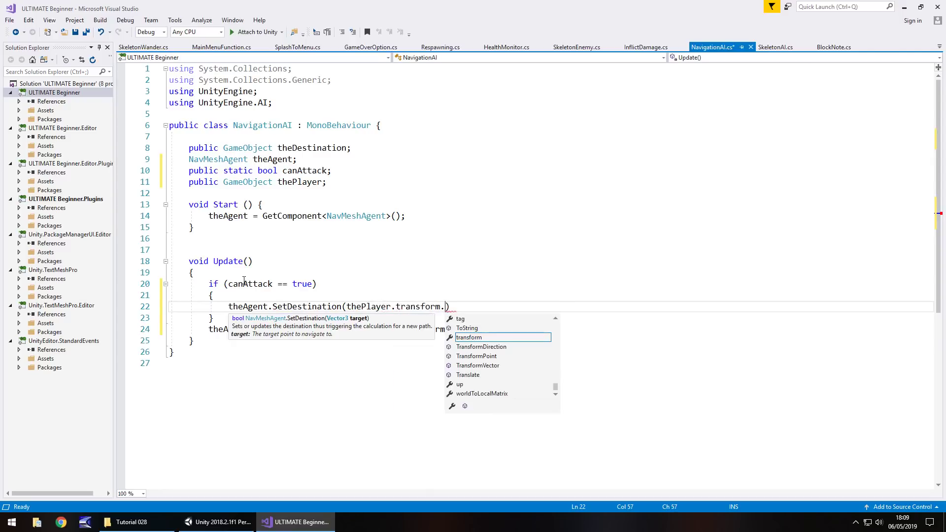
text(tion)
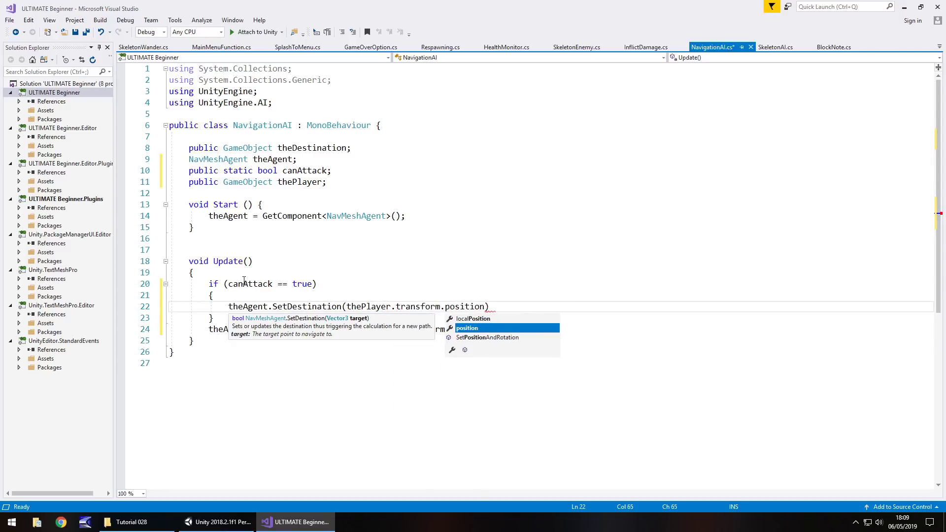
text();)
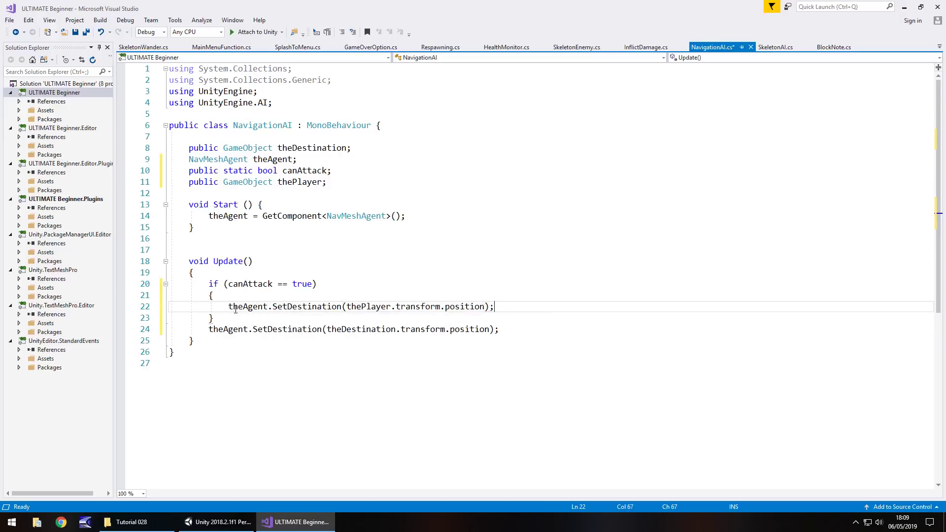
Wrap the existing theDestination SetDestination call in an else block after the canAttack condition.
click(232, 318)
key(Return)
text(e)
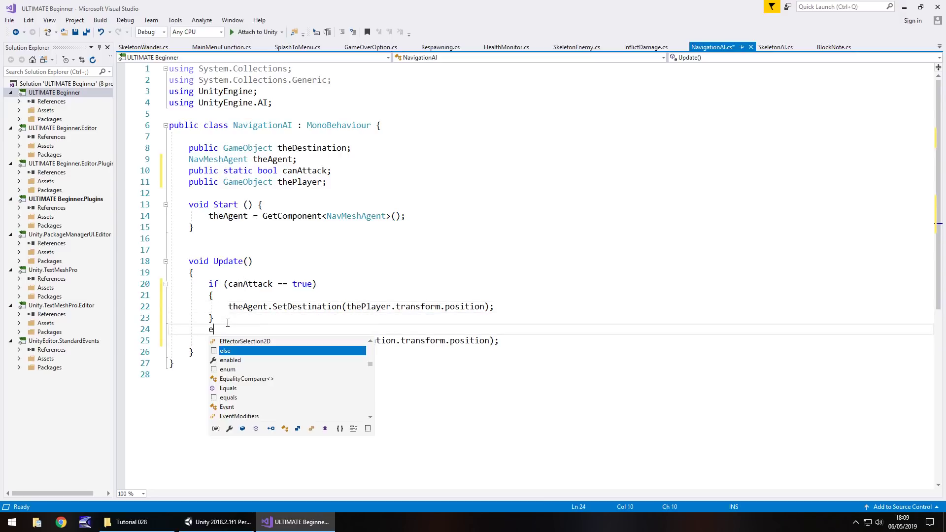
text(lse {)
key(Delete)
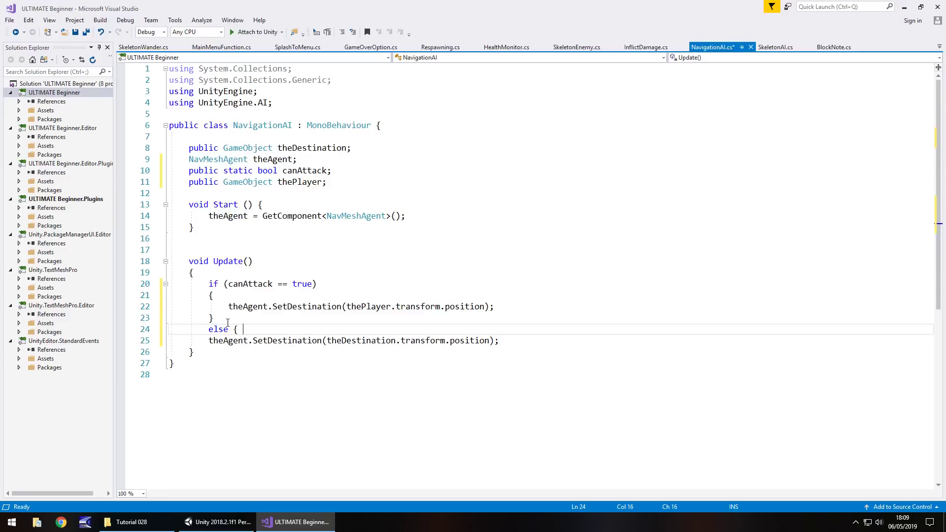
click(500, 341)
key(Return)
text(})
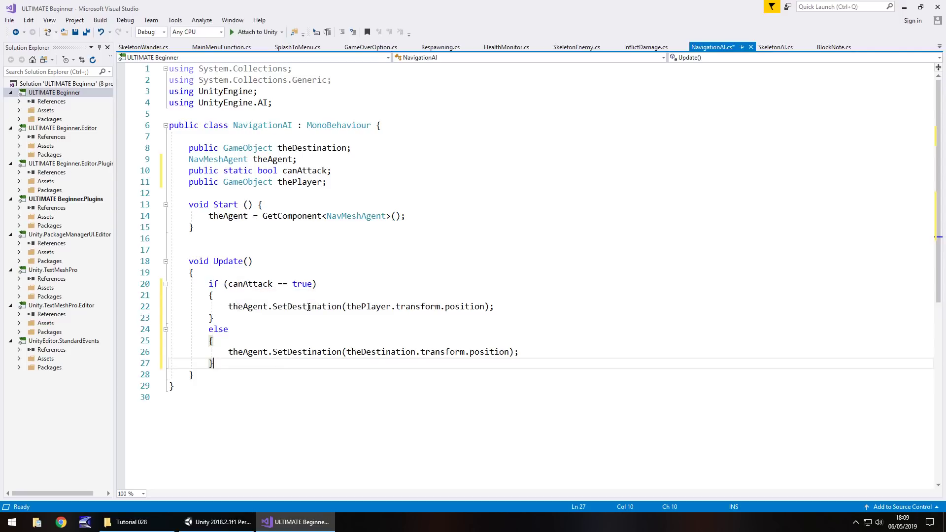
drag(309, 308, 420, 308)
click(341, 306)
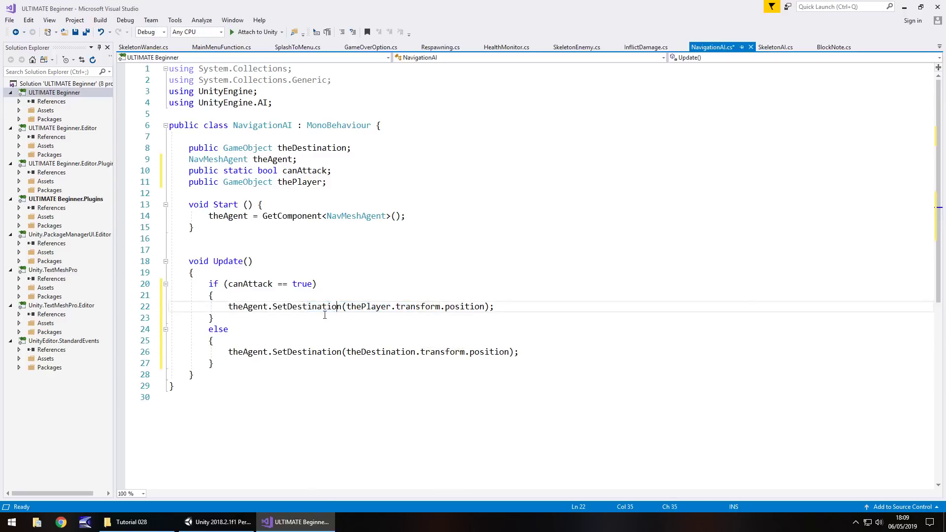
drag(233, 351, 434, 351)
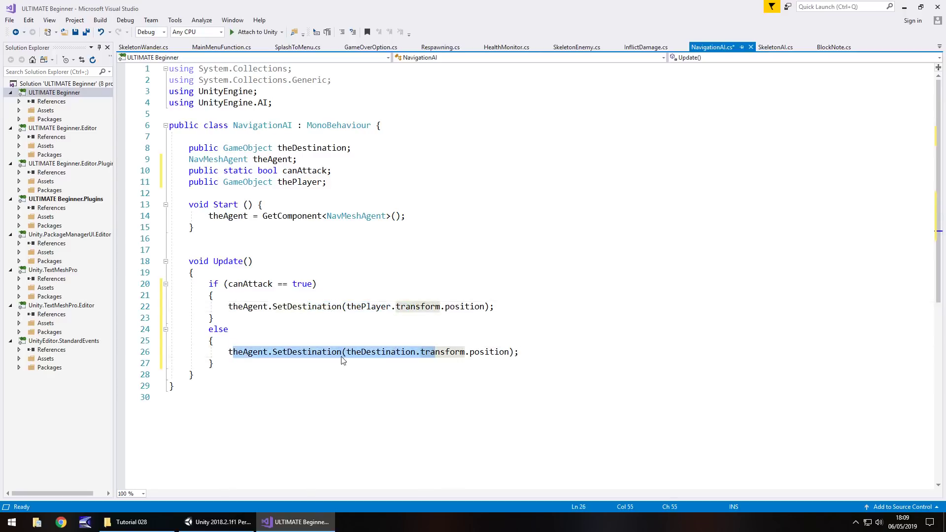
click(341, 352)
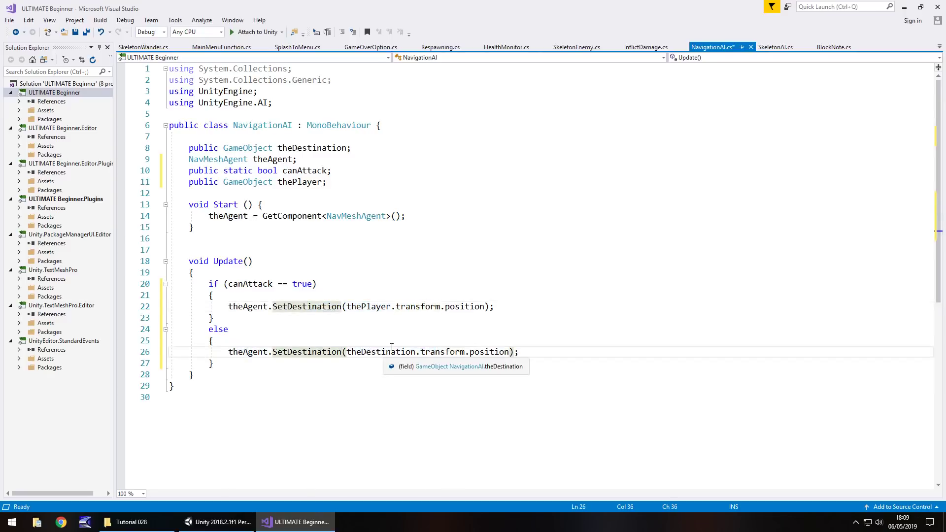
Save NavigationAI, switch to Unity, and assign FPSController as The Player in SkeletonEnemy's Navigation AI component.
key(ctrl+s)
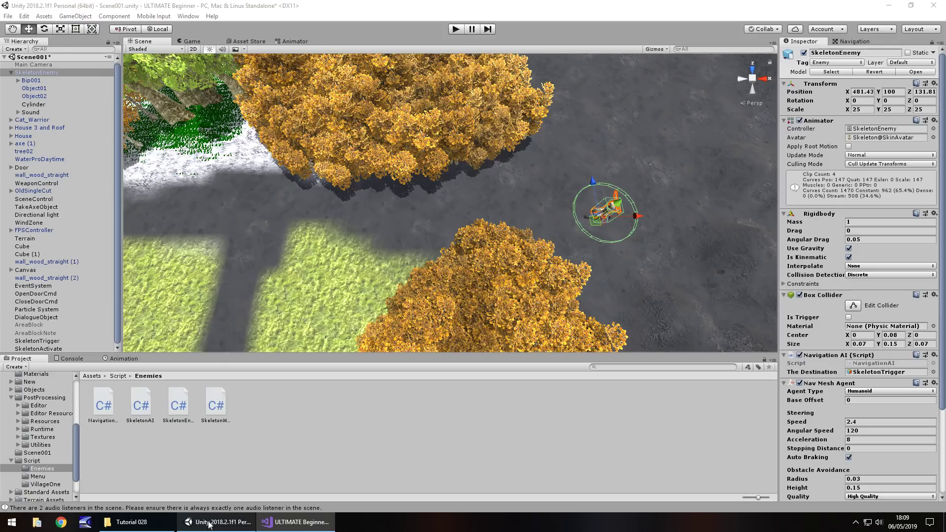
click(217, 522)
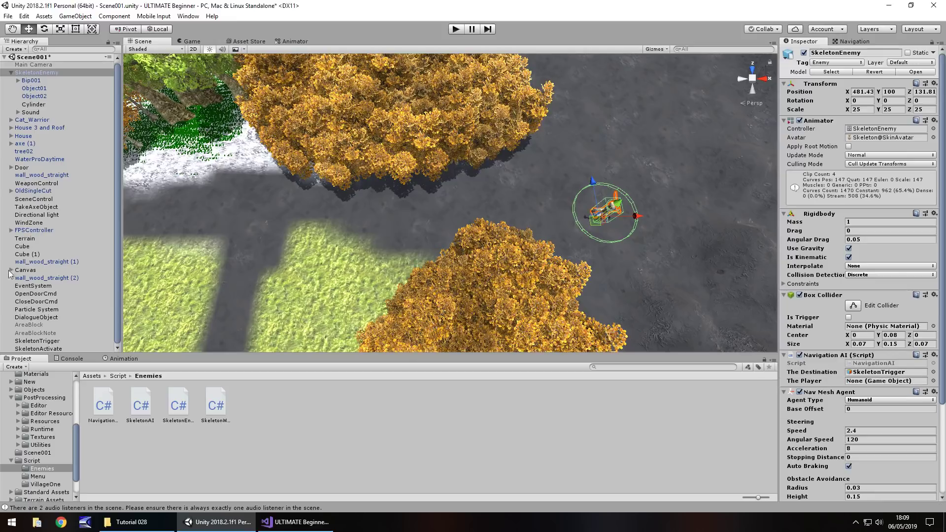
drag(32, 230, 880, 383)
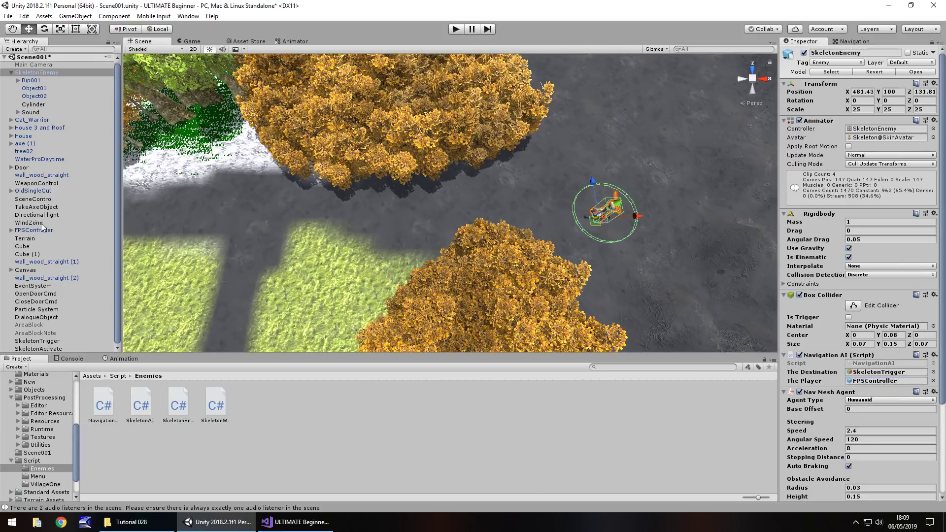
Create a C# script named SkeletonActivate in the Enemies script folder.
click(45, 349)
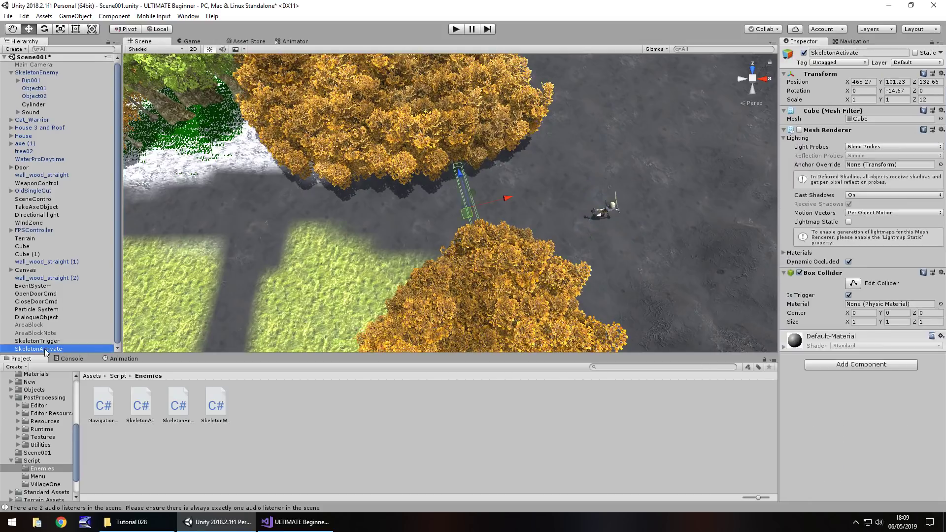
right_click(269, 409)
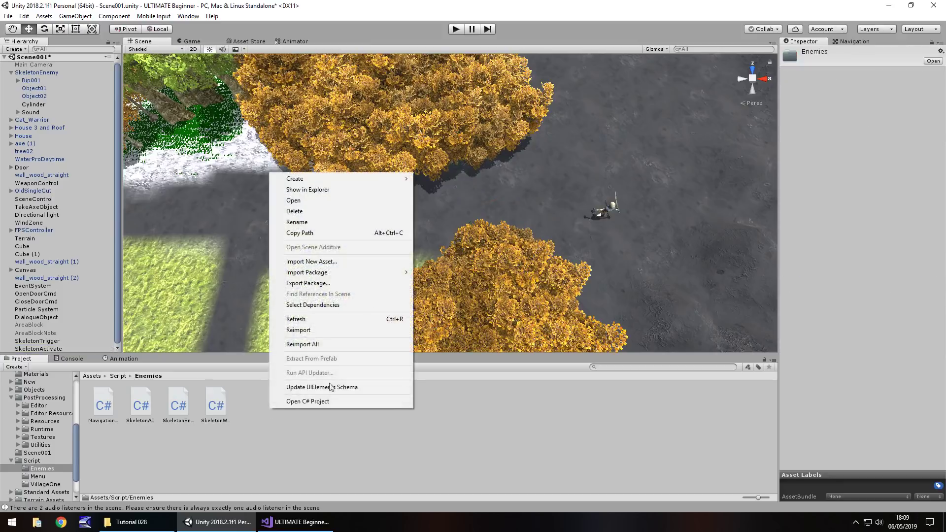
mouse_move(317, 179)
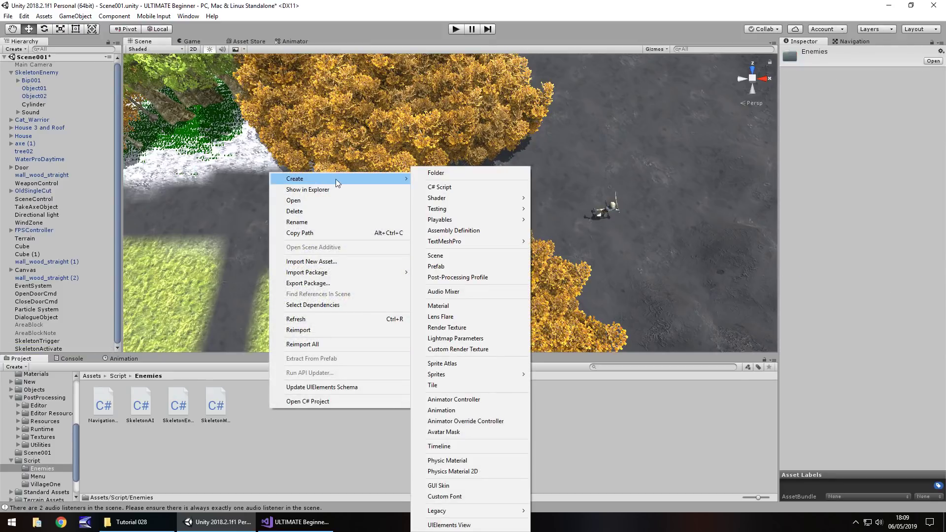
click(440, 187)
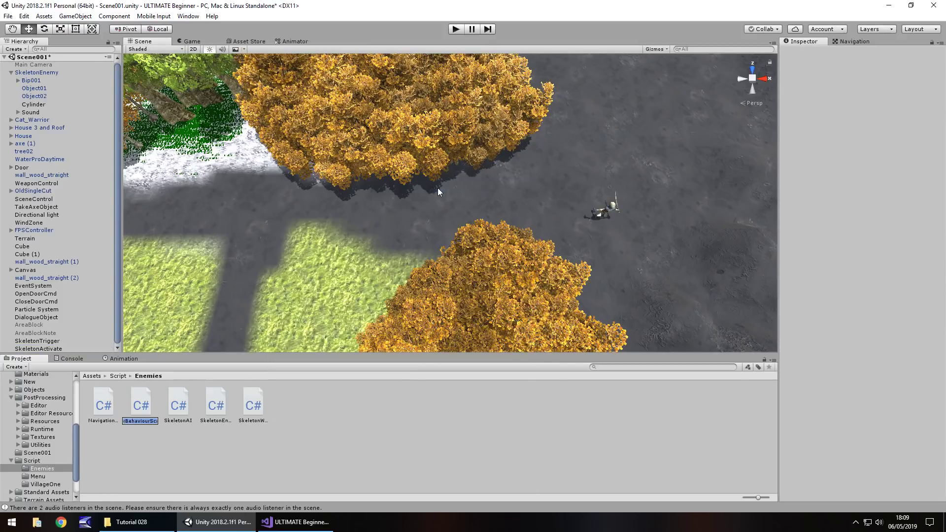
text(Ske)
text(letonActiva)
text(te)
key(Return)
Confirm the script name SkeletonActivate, open it in Visual Studio, and remove the default Start and Update methods.
key(Return)
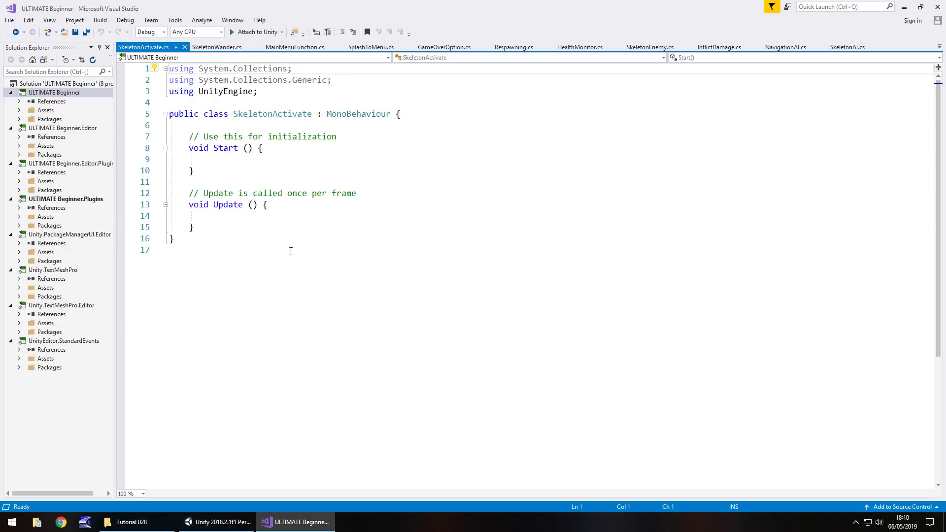
drag(197, 227, 147, 132)
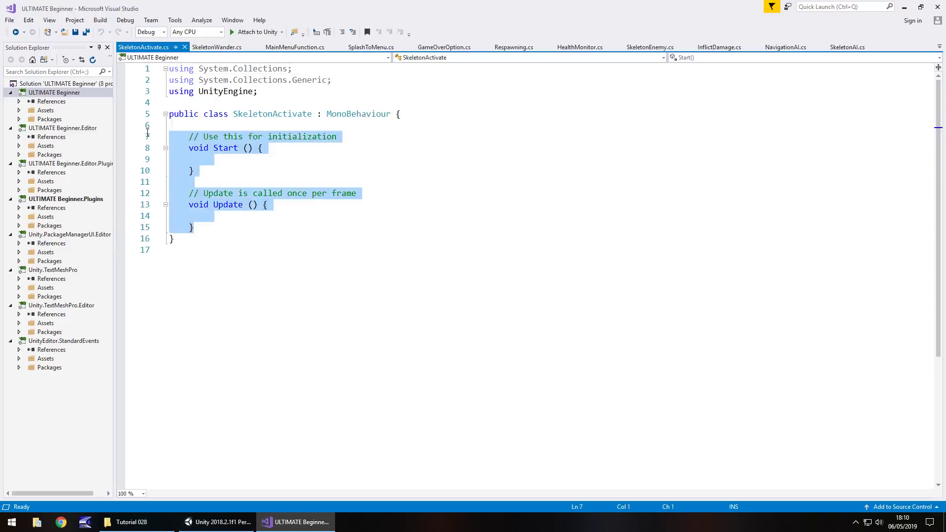
key(Delete)
key(Return)
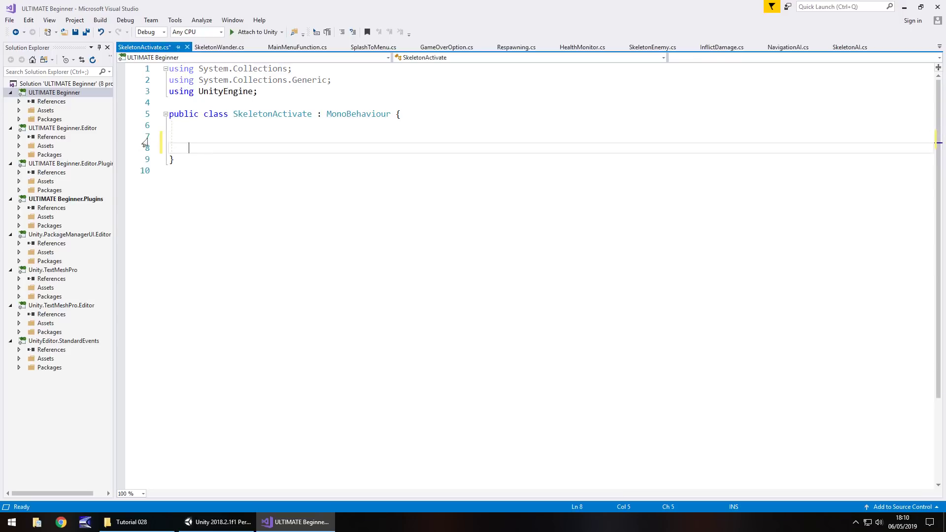
Add a void OnTriggerEnter(Collider other) method without the private modifier, containing an if(other.tag == "Player") block.
text(void OnTrigg)
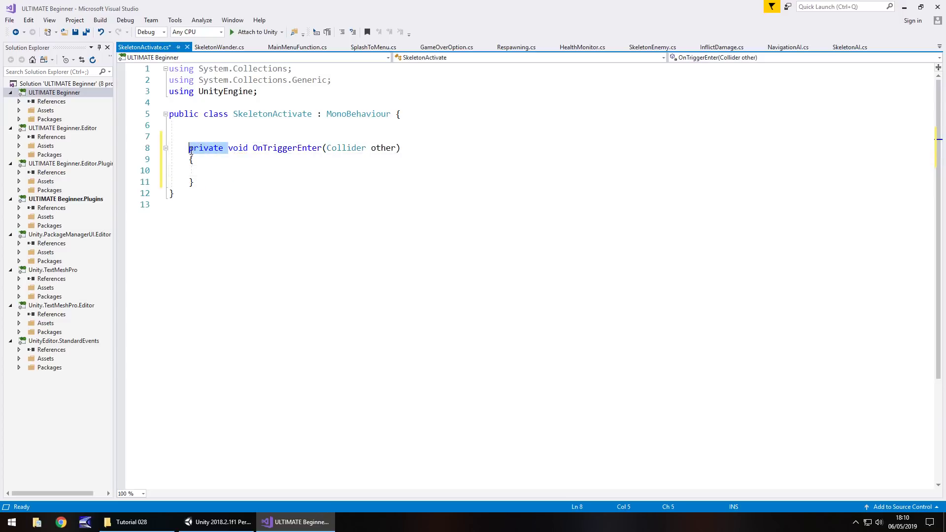
key(Delete)
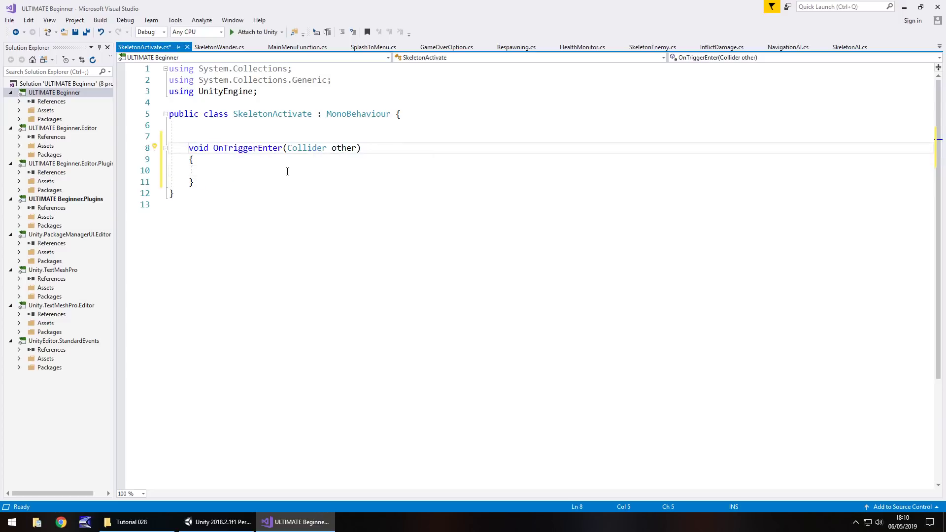
click(287, 170)
text(if(other.)
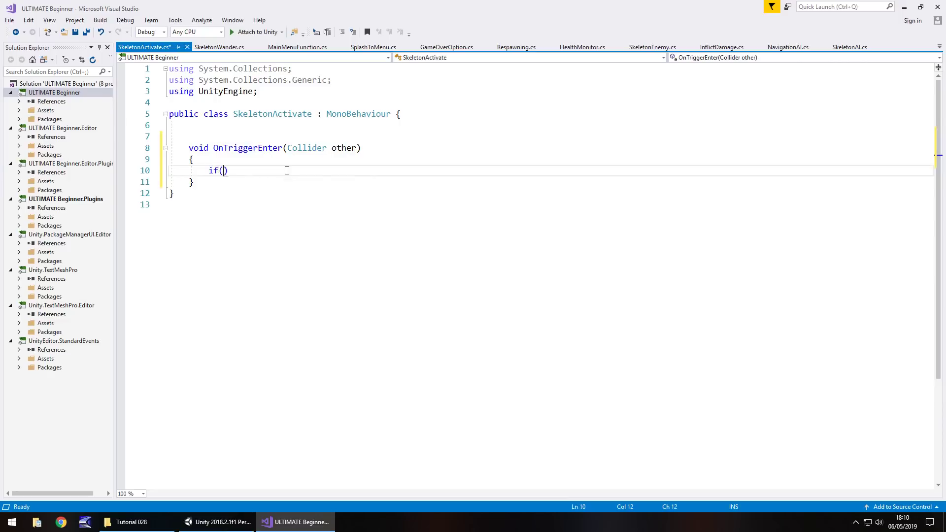
text(tag == "Player)
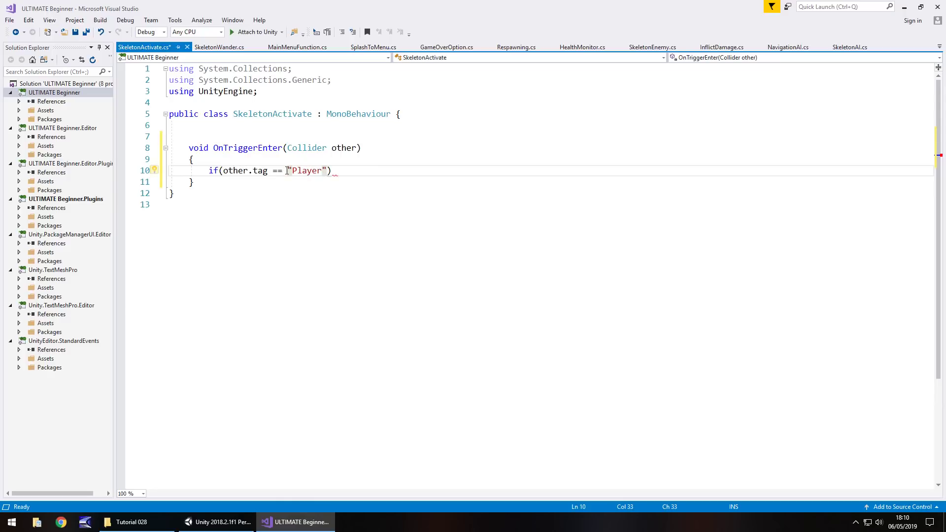
key(Return)
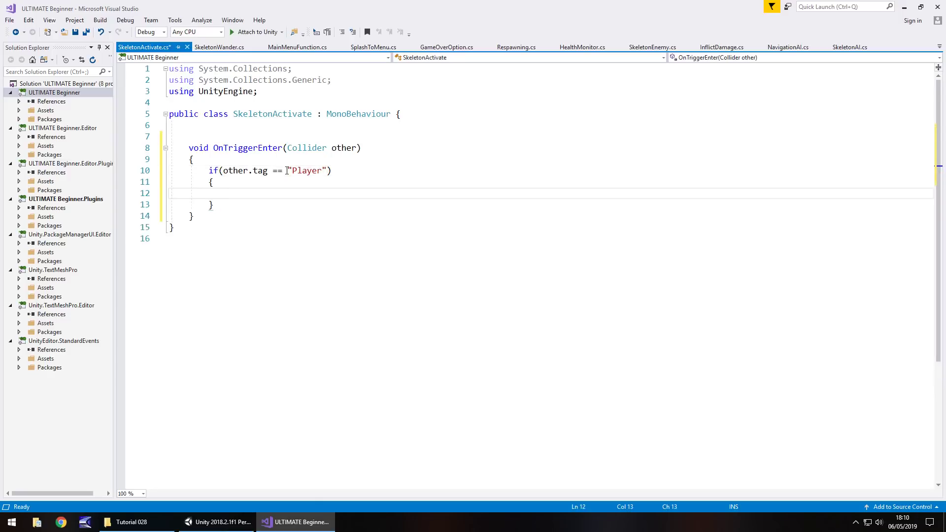
Inside the Player tag condition, add NavigationAI.canAttack = true;.
text(Navi)
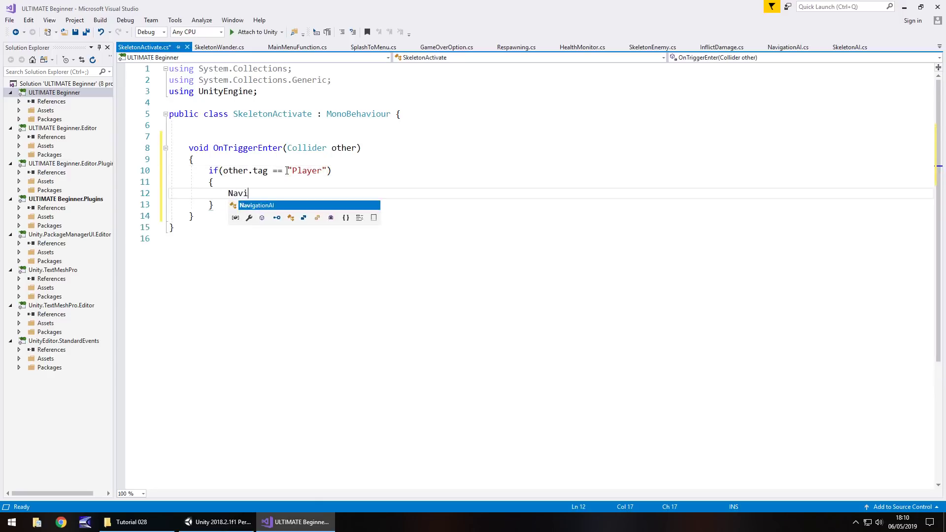
text(gationAI.canAttack)
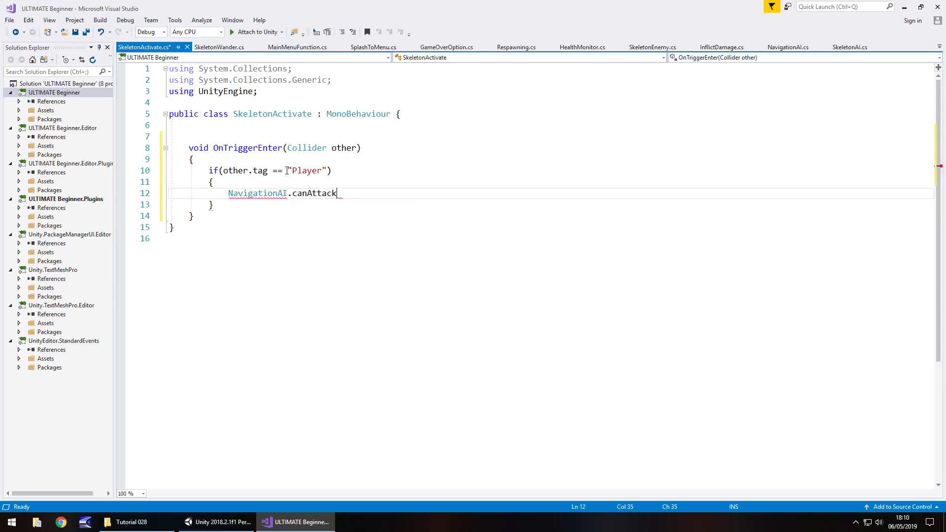
text( = true;)
key(Return)
Below the canAttack line, add this.gameObject.GetComponent<BoxCollider>().enabled = false; and save the script.
text(this.Ge)
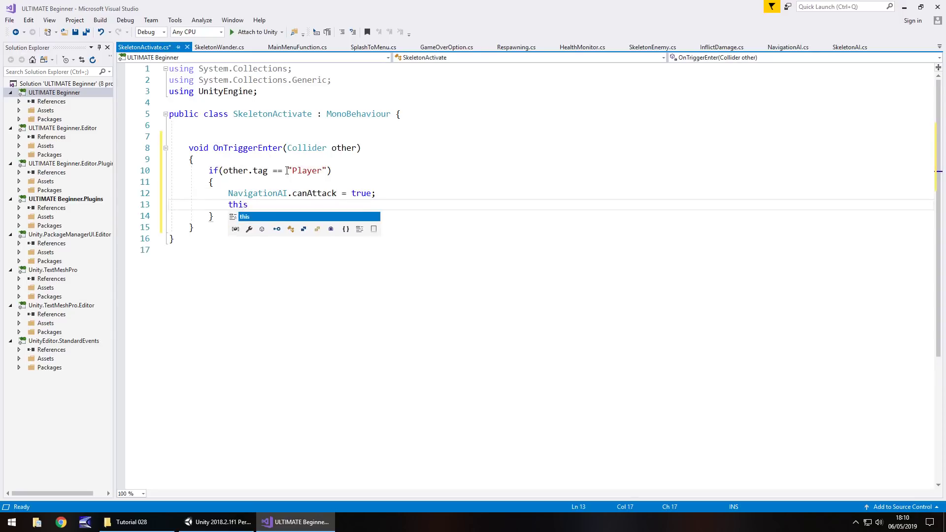
key(BackSpace)
key(BackSpace)
text(game)
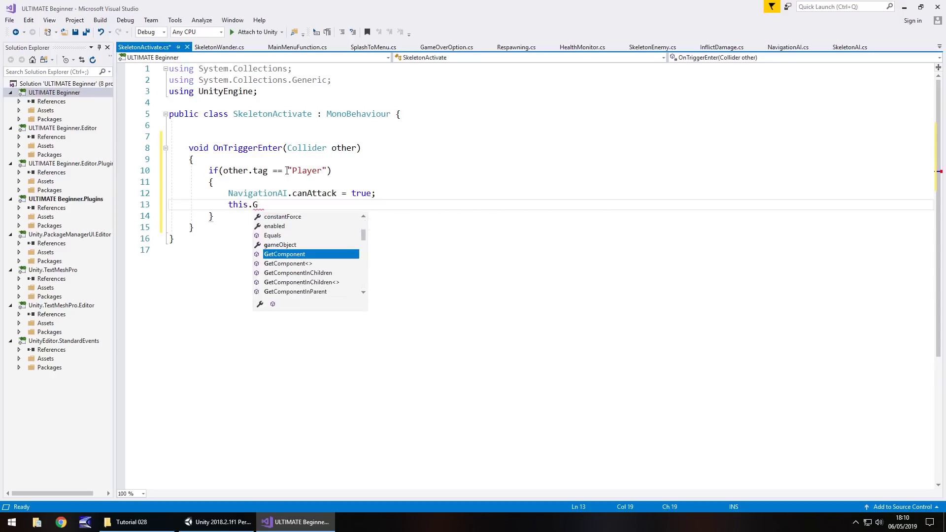
text(Object.Get)
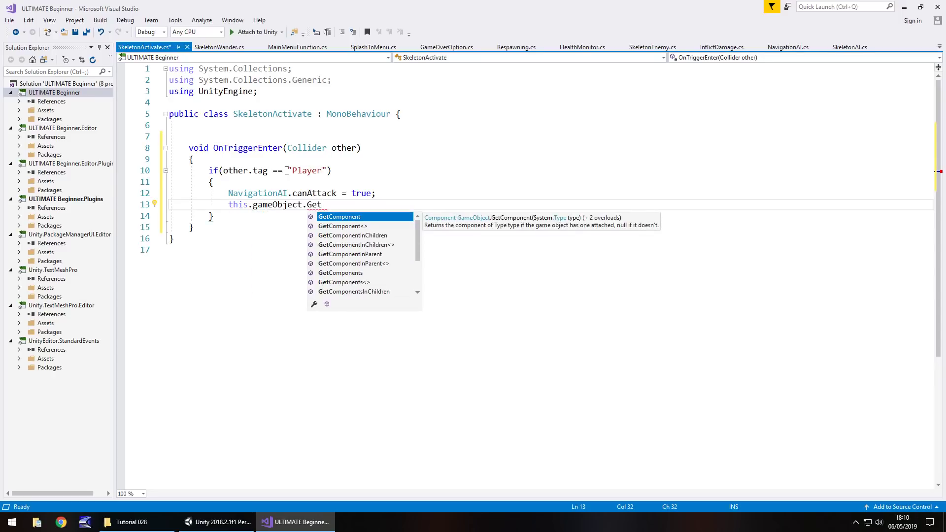
key(Tab)
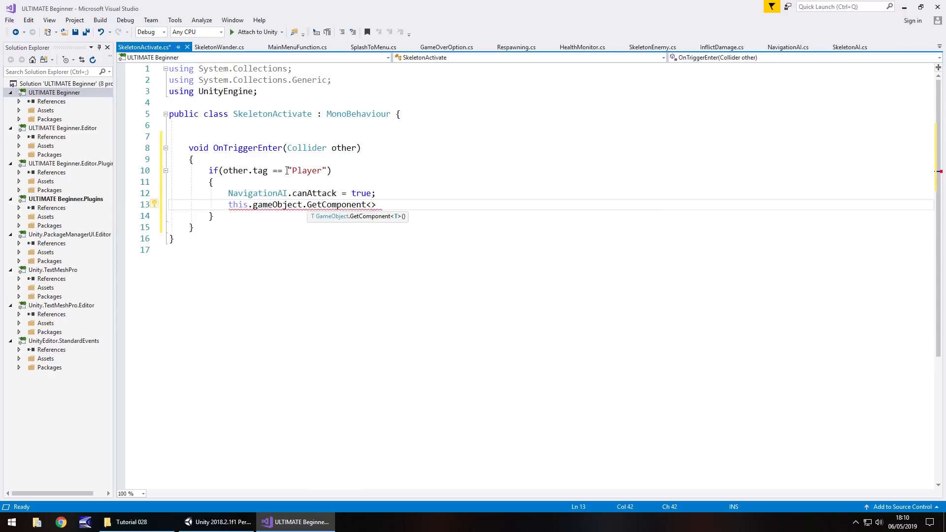
text(Box)
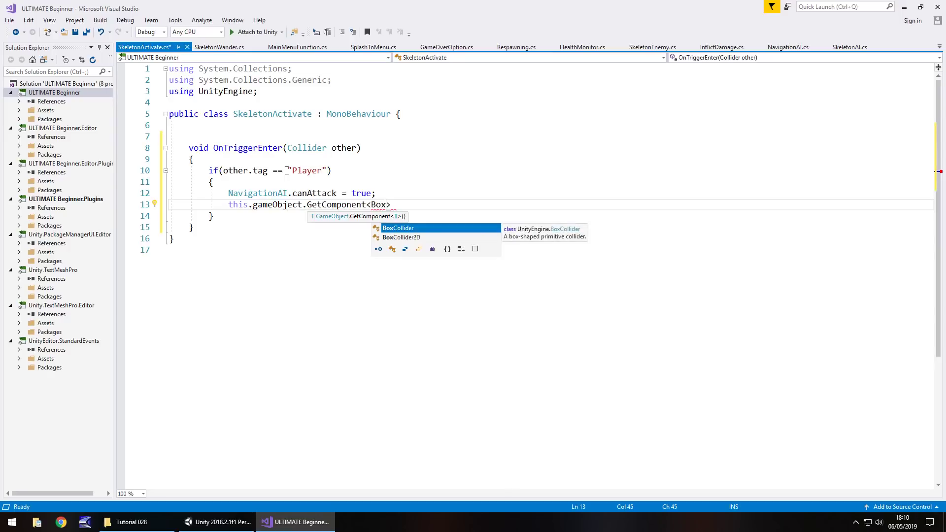
key(Tab)
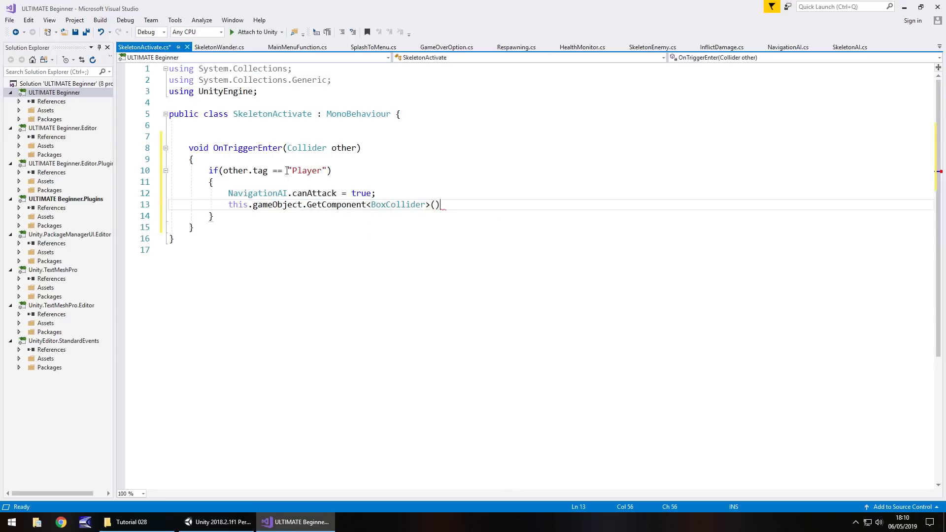
text(.enab)
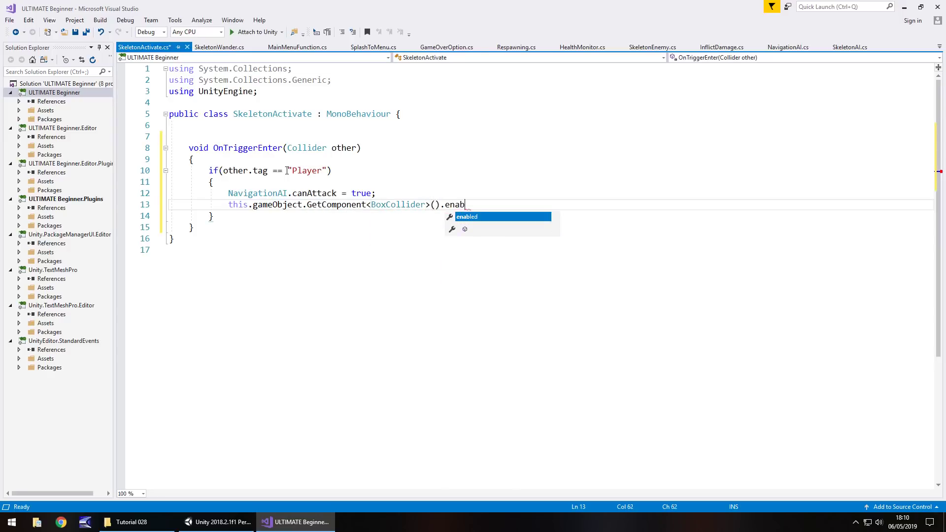
text(led = false)
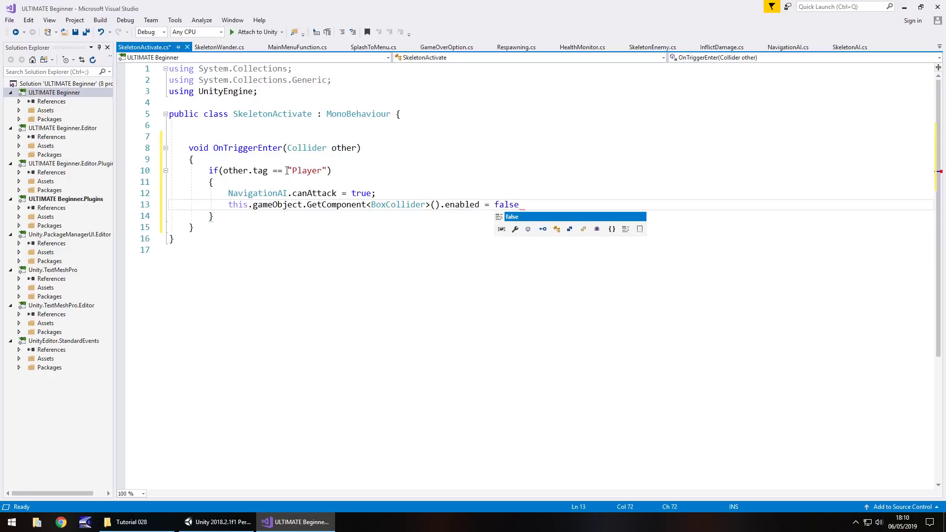
text(;)
key(ctrl+s)
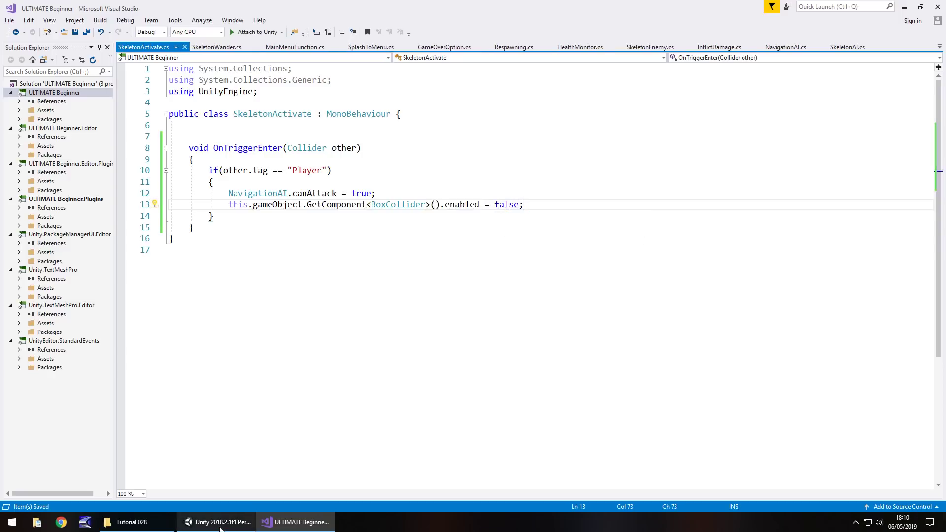
Switch to Unity, attach the SkeletonActivate script to the SkeletonActivate trigger object, and save the scene.
click(219, 521)
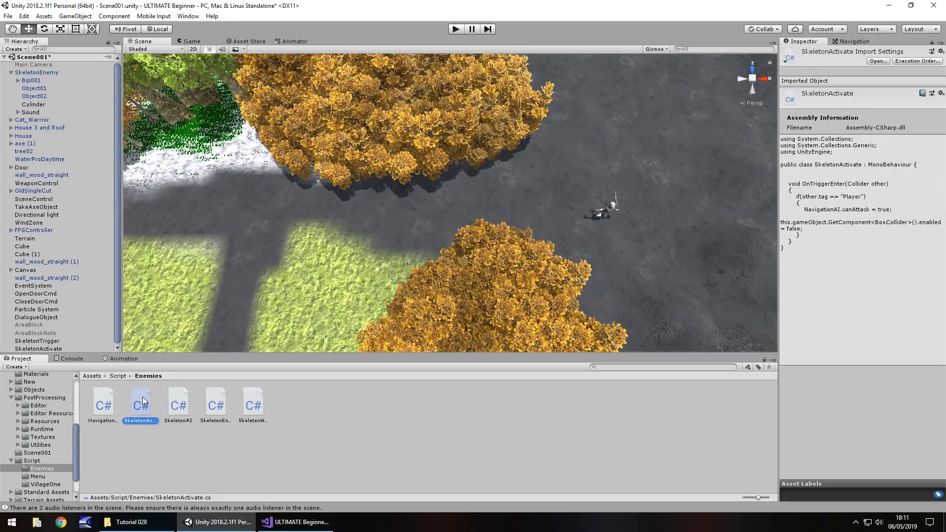
drag(144, 400, 44, 351)
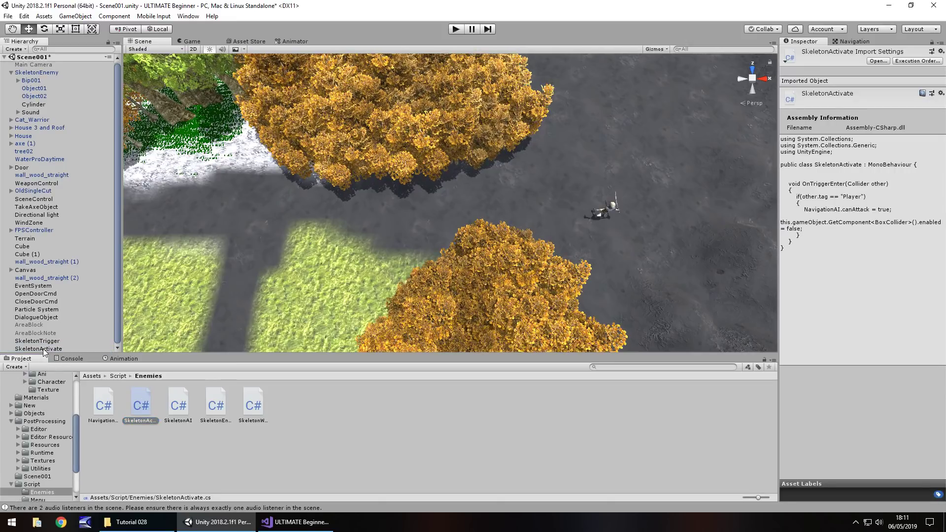
click(44, 349)
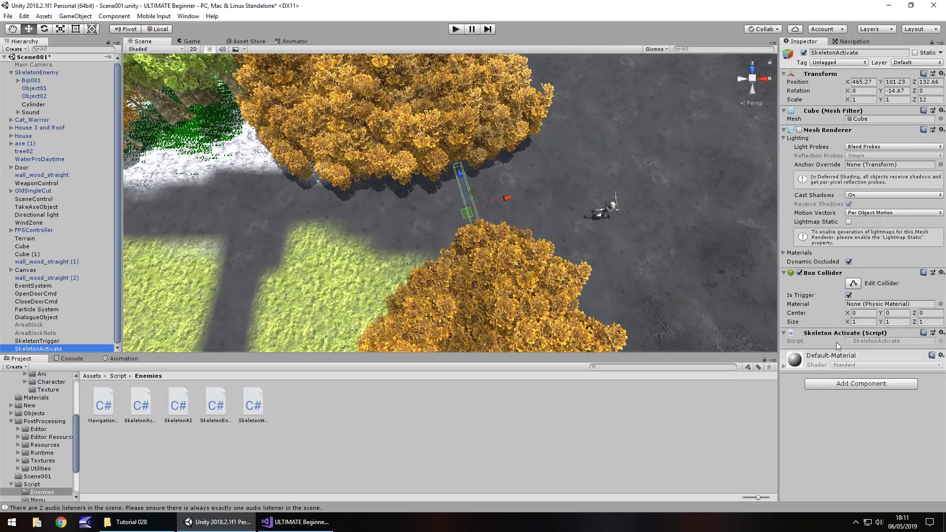
key(ctrl+s)
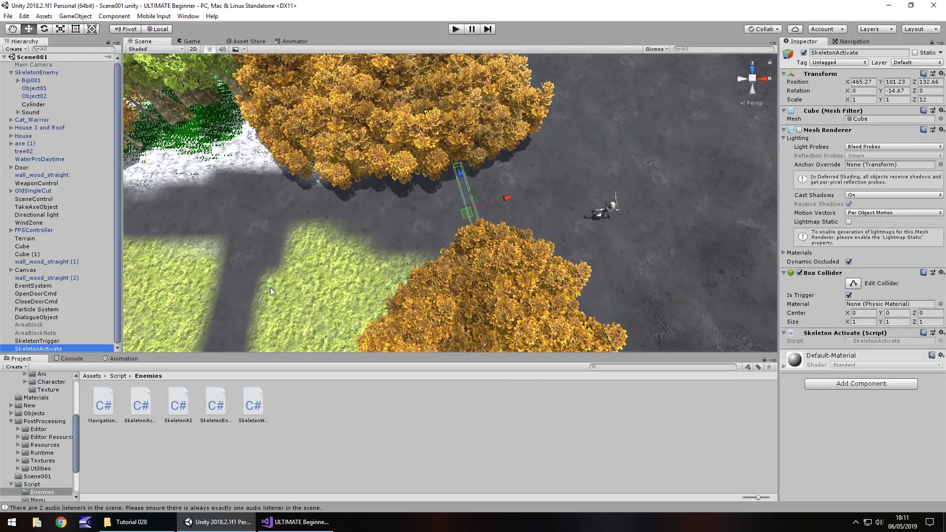
Play-test the scene by walking the player along the road, check the skeleton's movement in the Scene view, and stop playing.
click(456, 31)
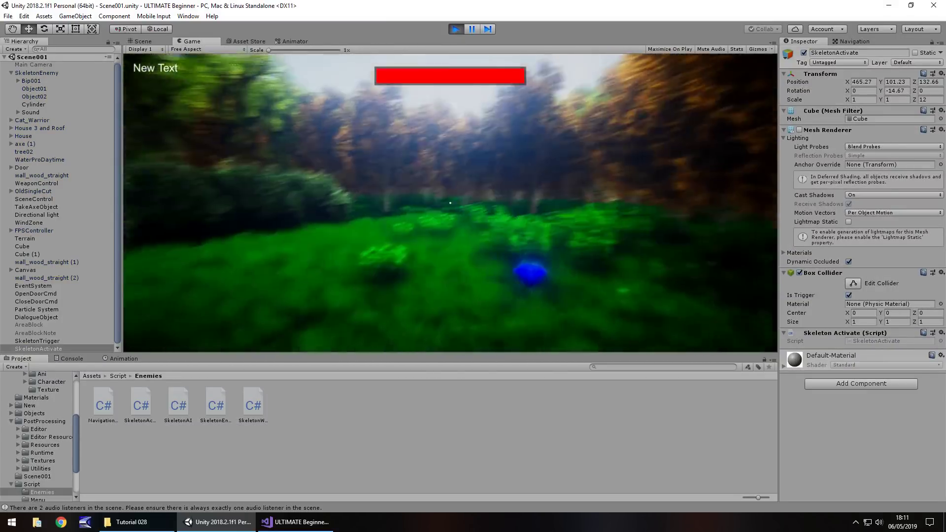
key(w)
key(space)
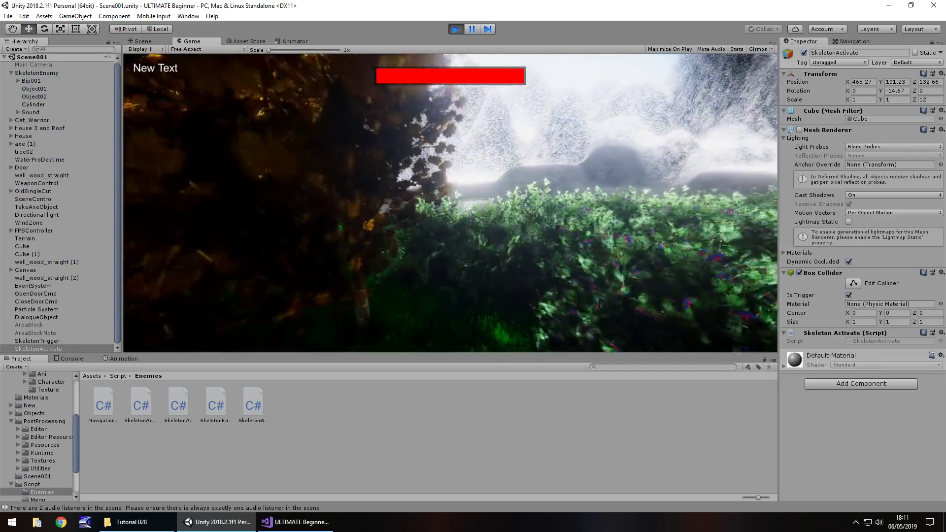
key(w)
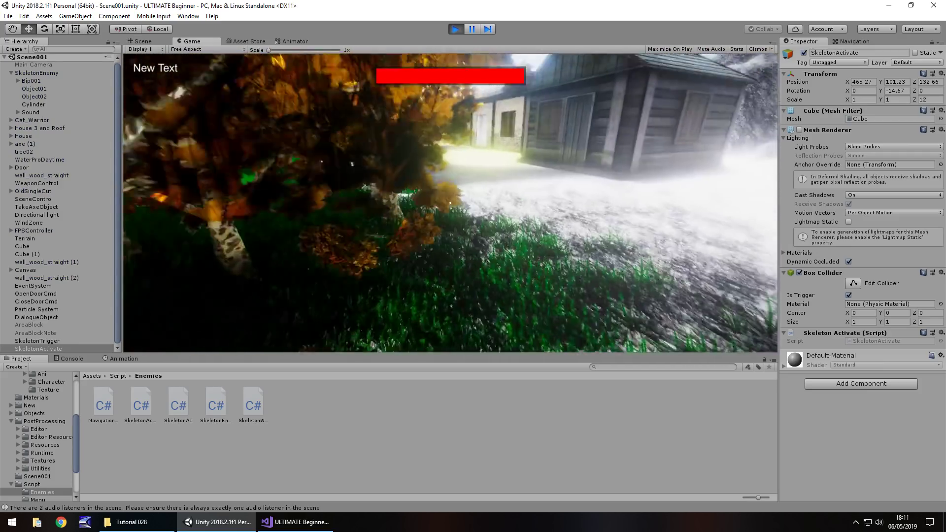
key(w)
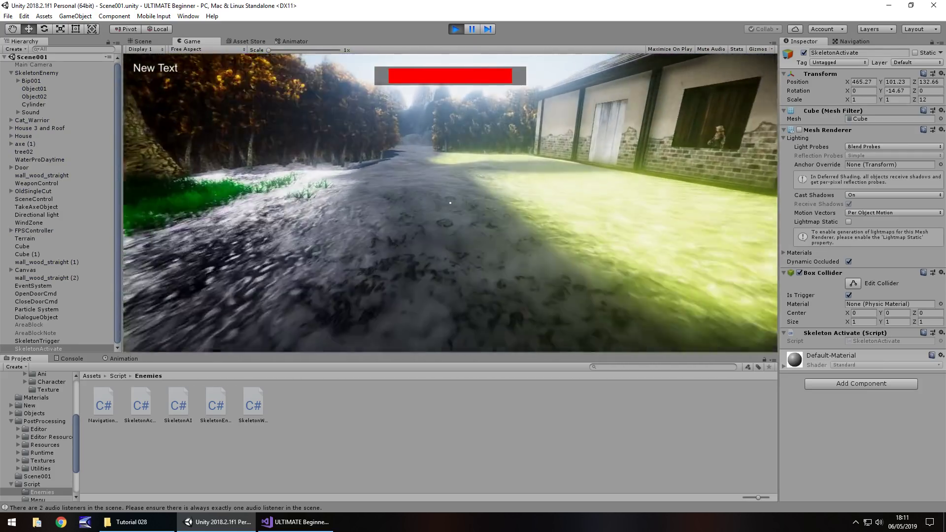
key(w)
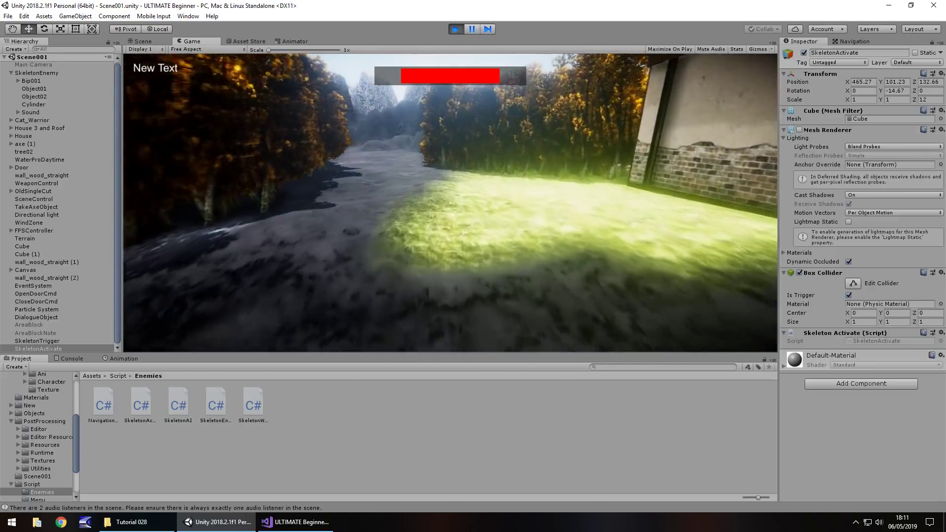
key(w)
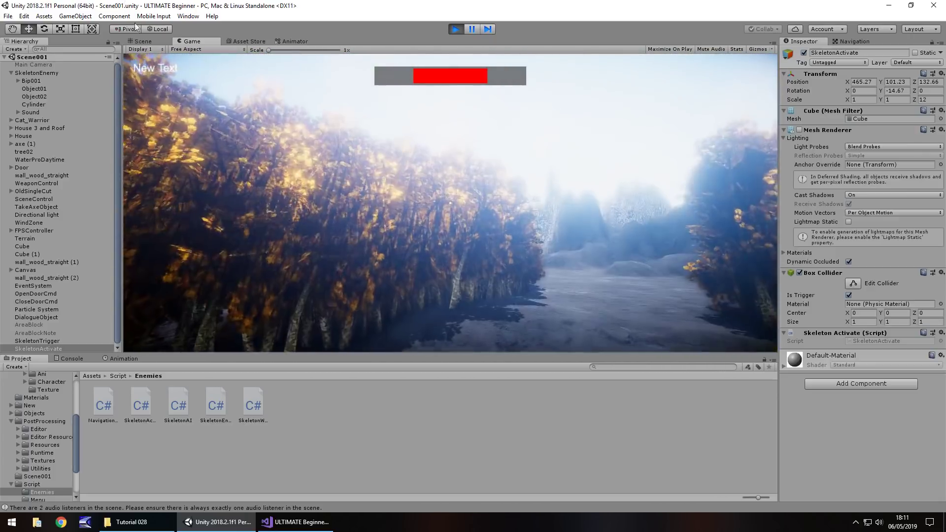
click(149, 41)
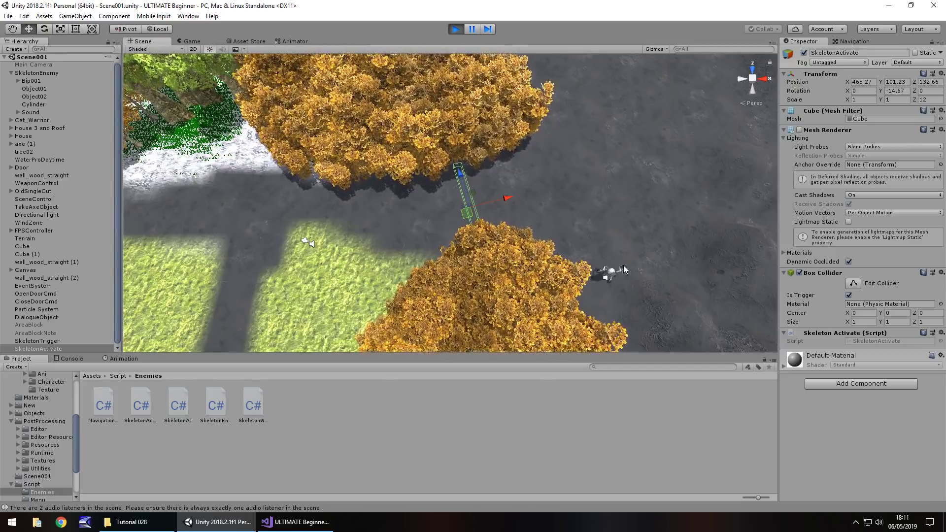
click(461, 31)
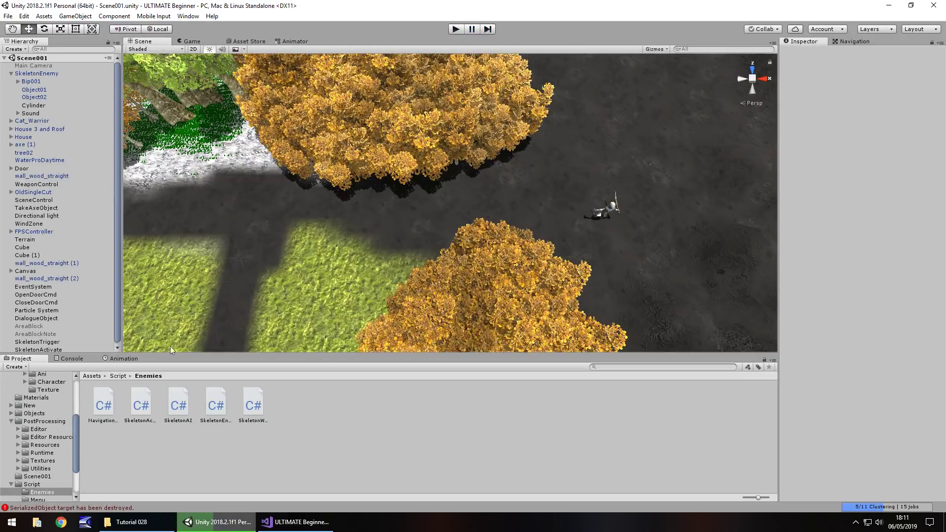
Clear the console messages and return to the Enemies script folder.
click(69, 359)
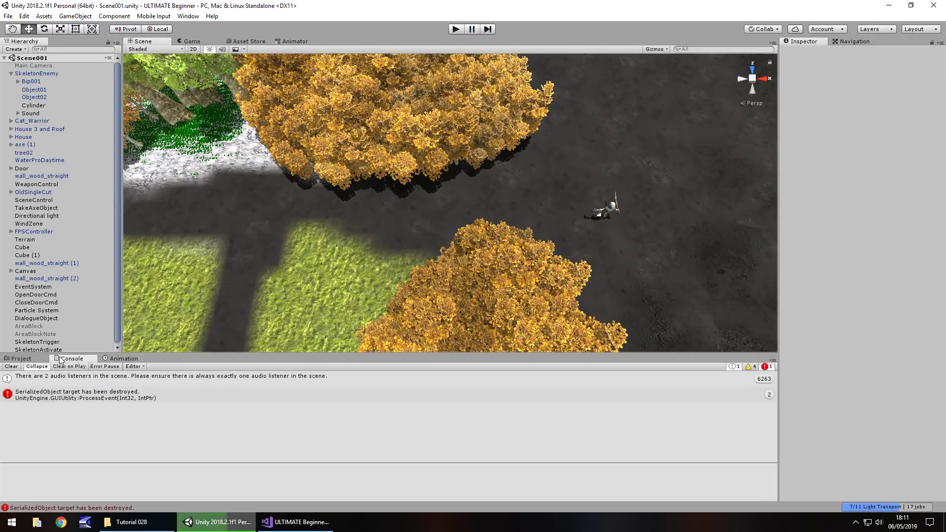
click(11, 366)
click(20, 359)
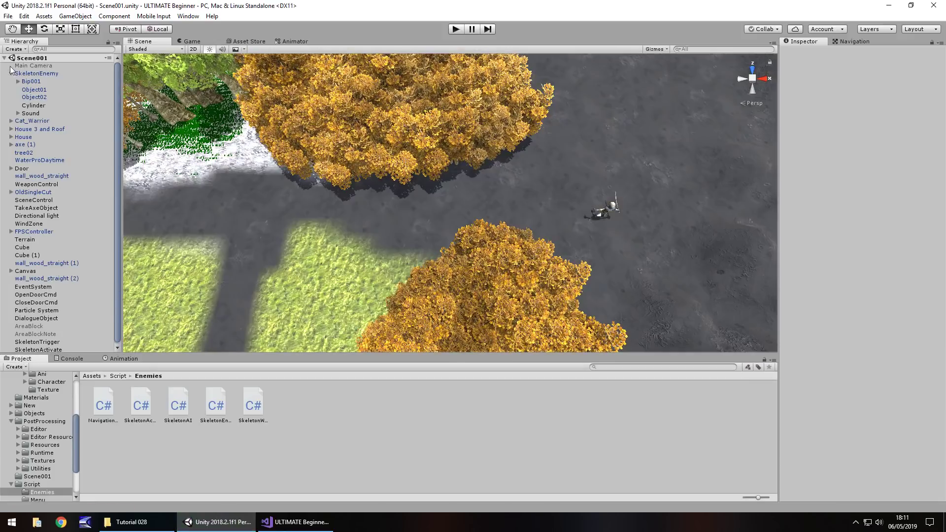
Undock the Scene view into a floating window and enable the Mesh Renderer of the SkeletonTrigger object.
drag(145, 45, 251, 290)
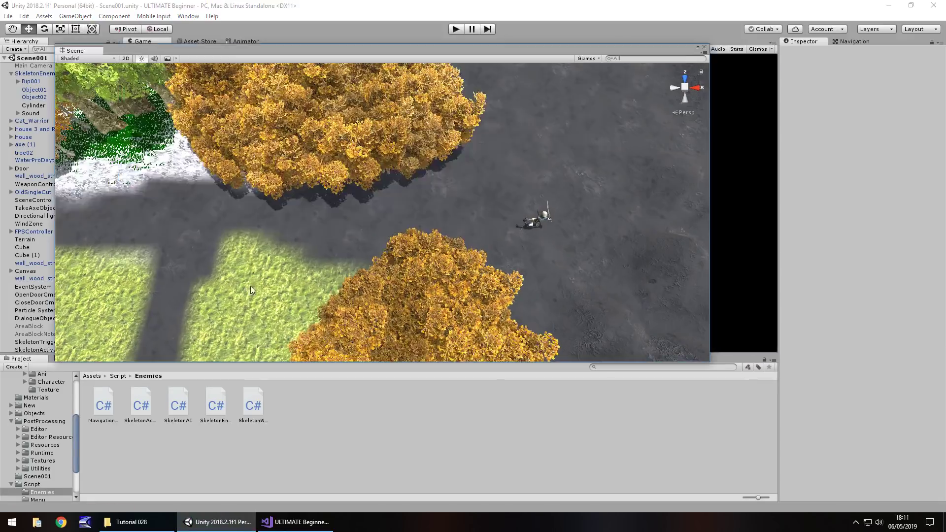
click(34, 341)
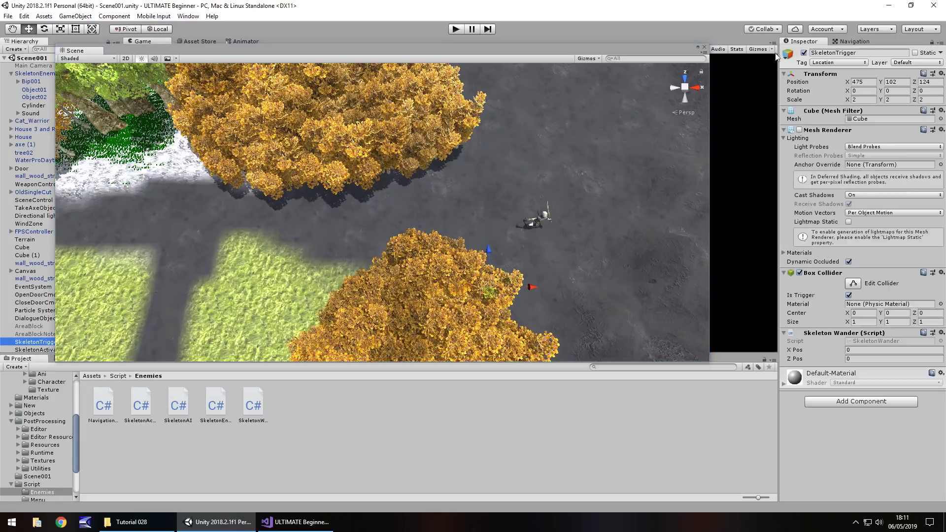
click(799, 131)
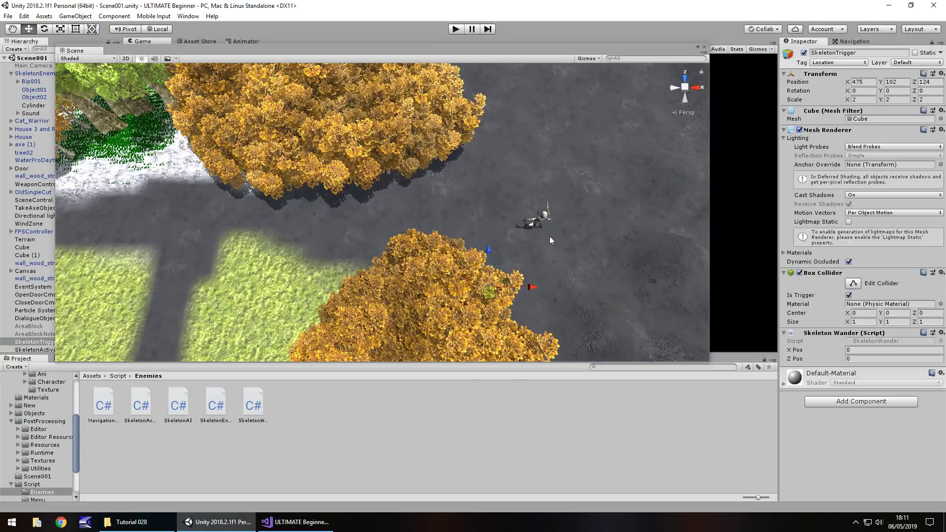
middle_drag(549, 237, 276, 213)
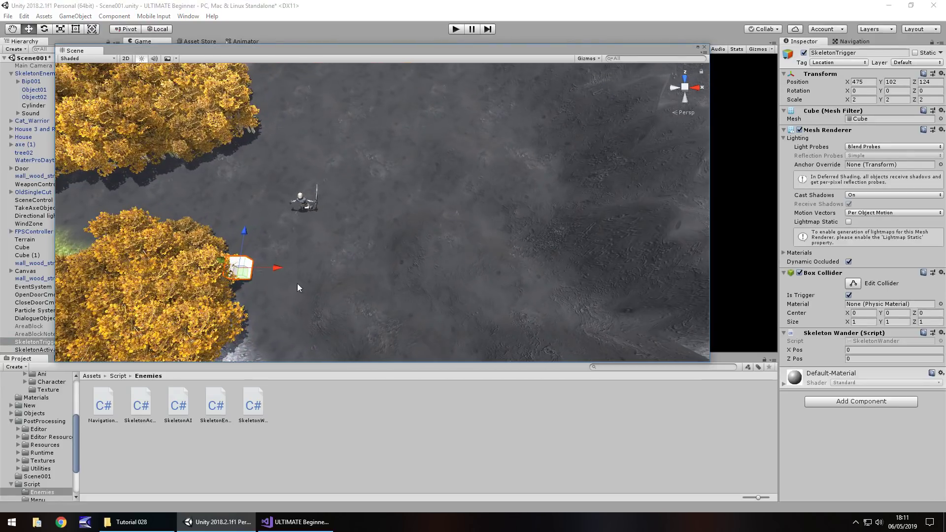
Start play mode with SkeletonEnemy selected, and shrink the floating Scene window so it sits beside the Game view.
click(457, 30)
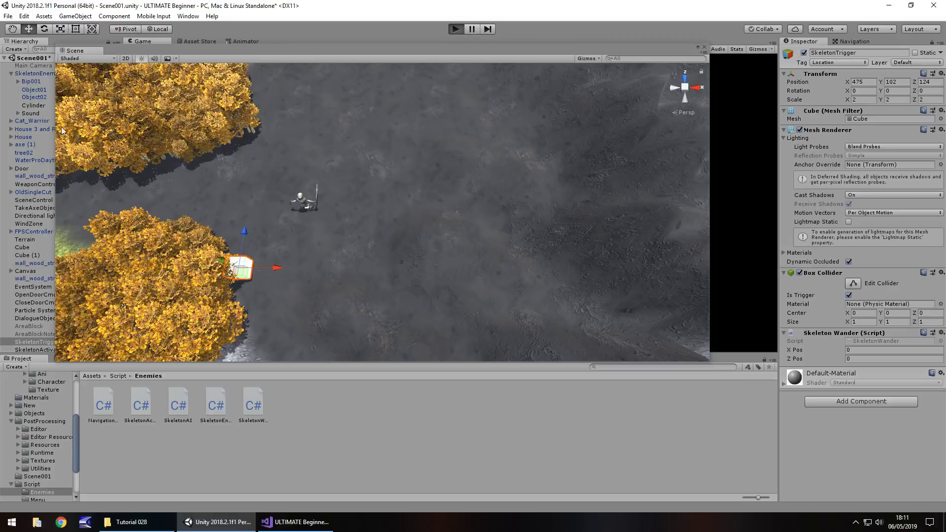
click(34, 73)
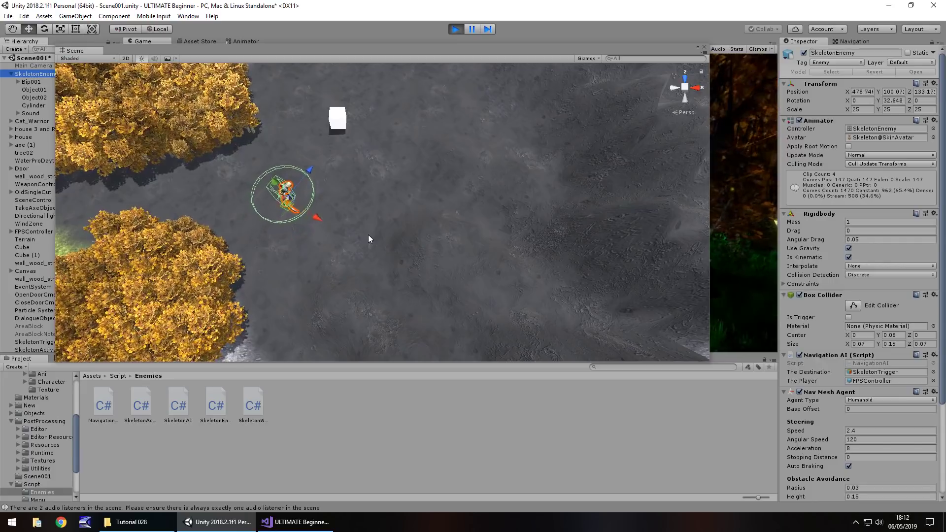
drag(265, 52, 311, 49)
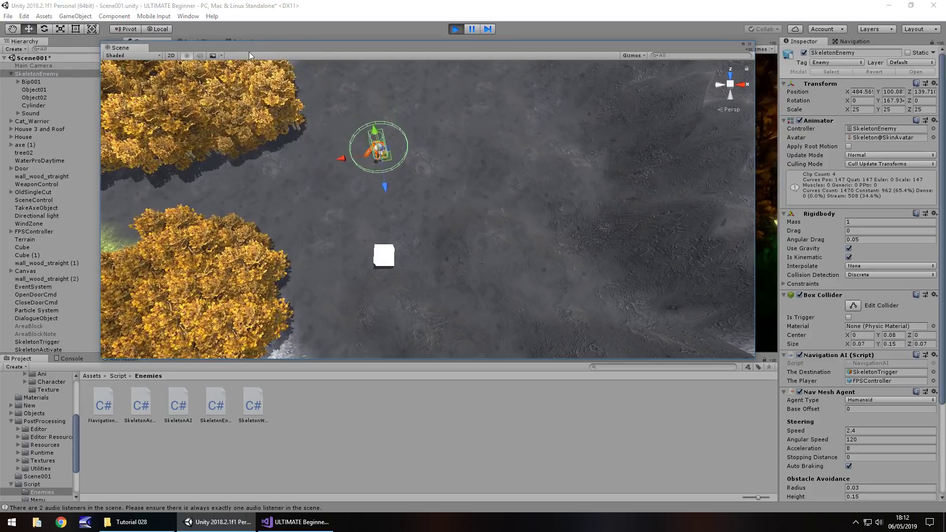
drag(102, 109, 578, 140)
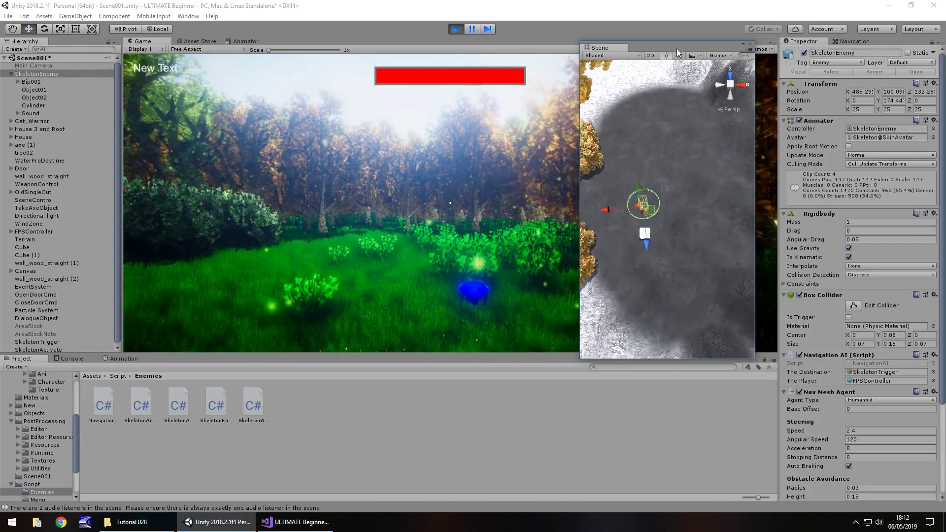
drag(676, 48, 867, 48)
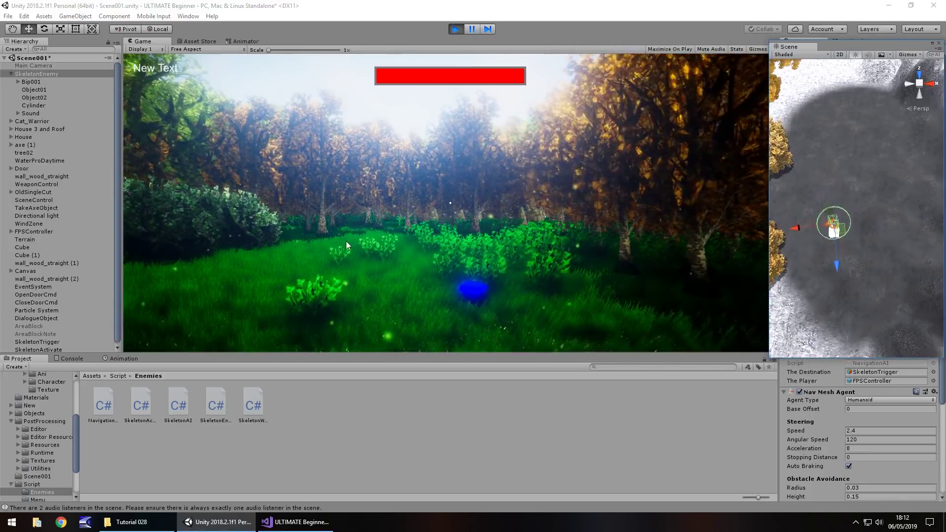
Walk the player towards the skeleton, restarting play mode once, watch its wandering and chasing, and stop playing.
key(w)
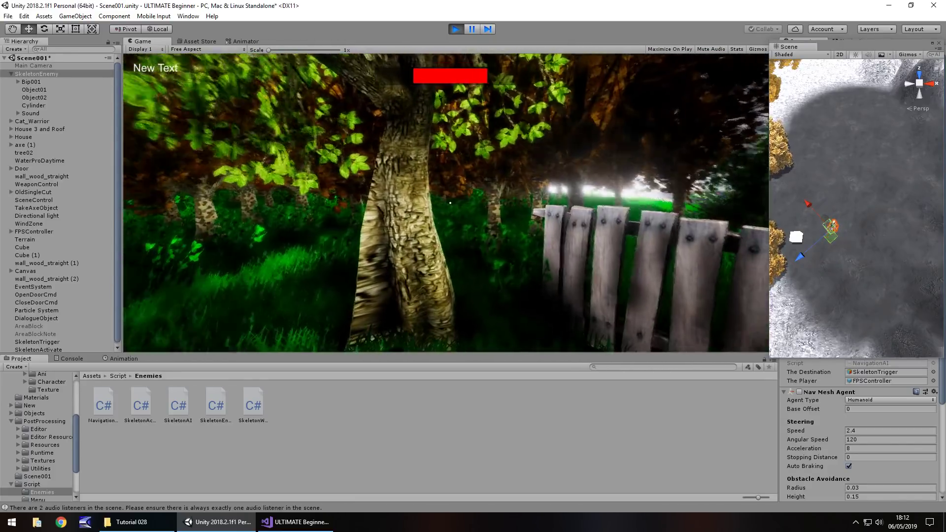
key(ctrl+p)
key(ctrl+p)
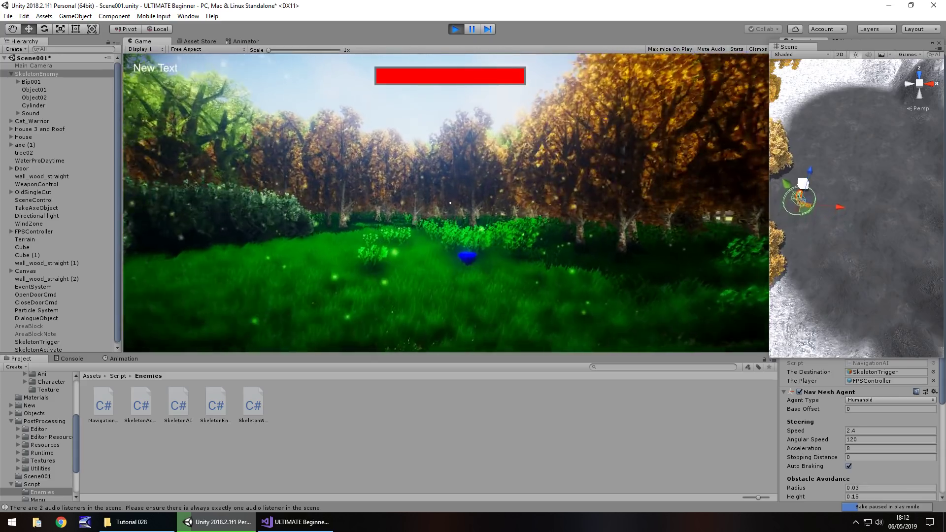
key(w)
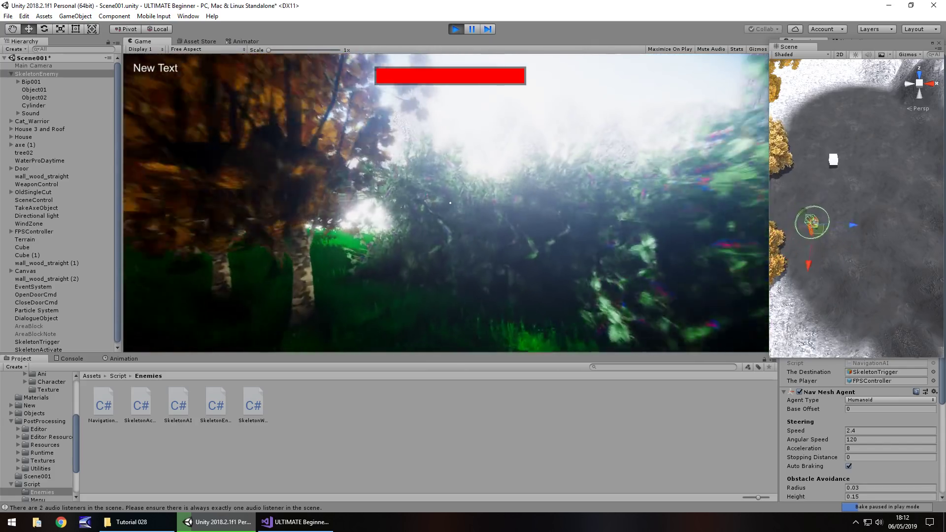
key(w)
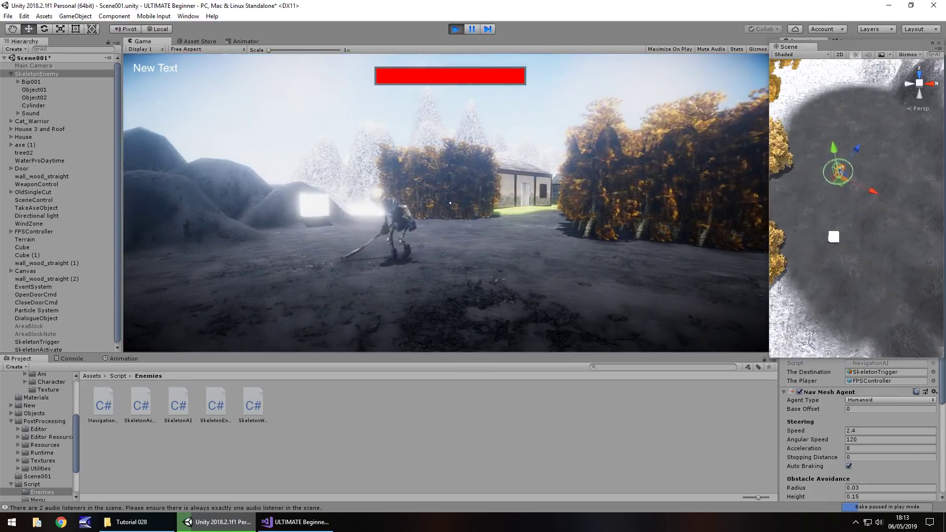
key(ctrl+p)
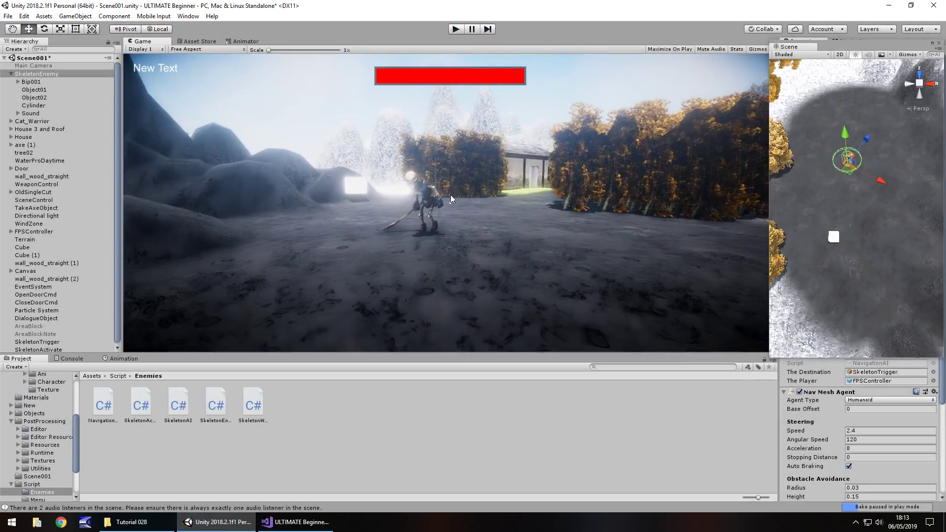
Dock the Scene view back into the main window and activate the AreaBlock and AreaBlockNote objects.
drag(808, 51, 176, 113)
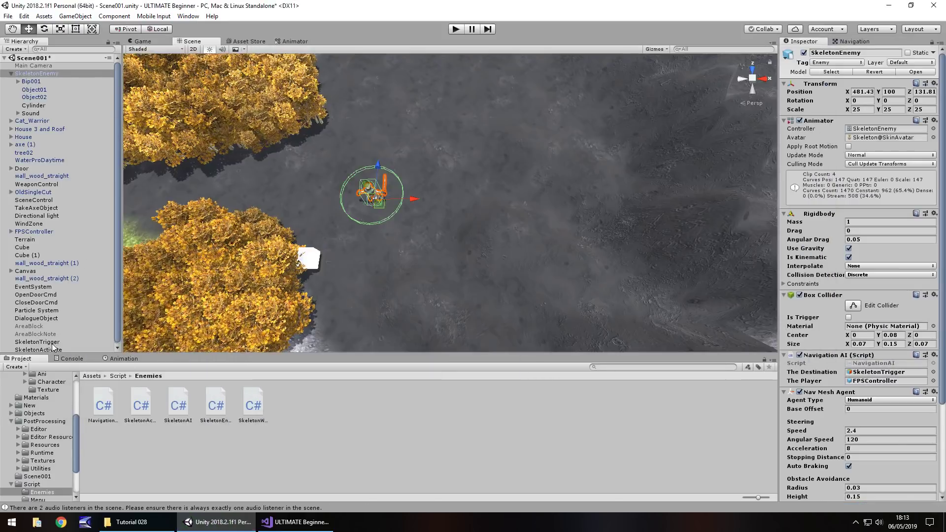
click(52, 343)
click(54, 350)
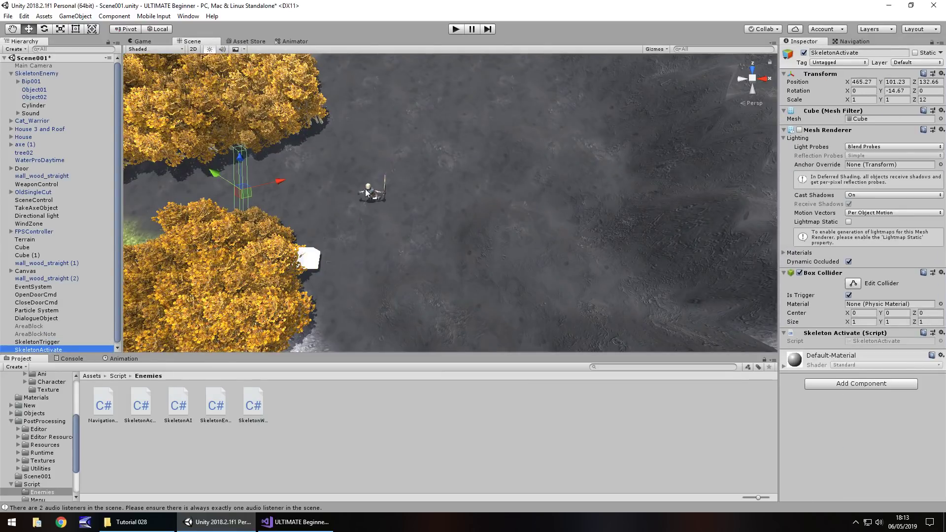
ctrl+click(49, 334)
ctrl+click(30, 326)
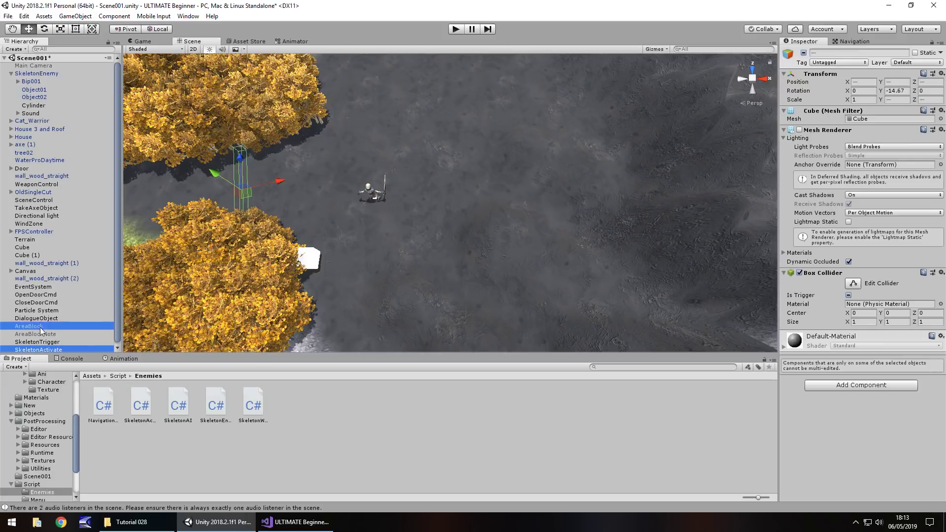
click(803, 52)
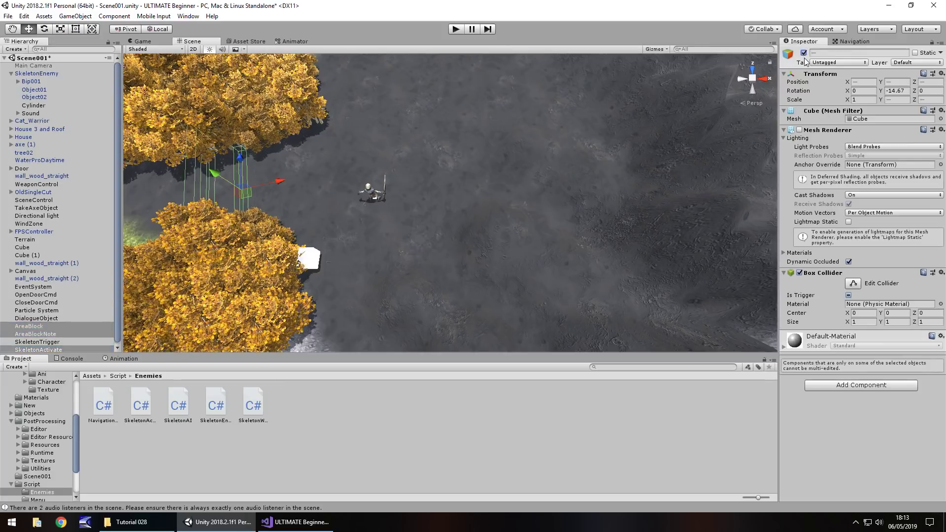
middle_drag(309, 172, 433, 184)
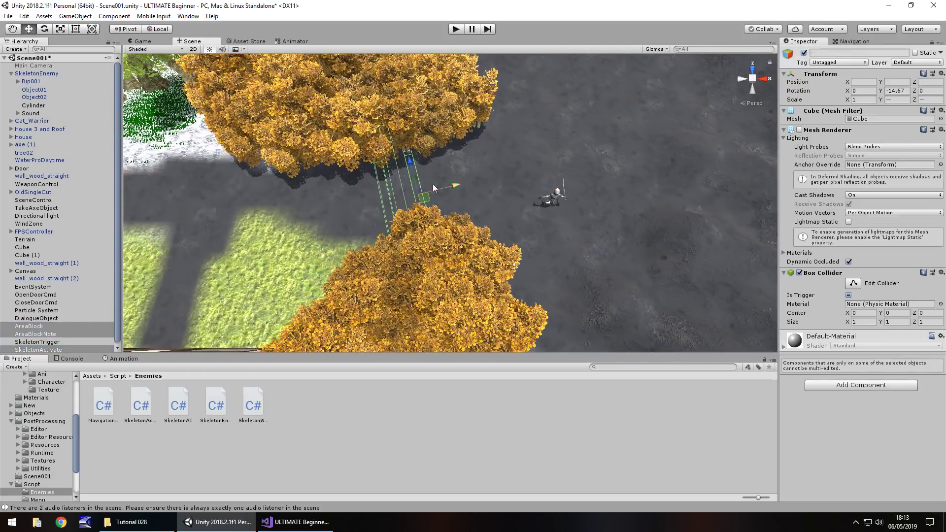
Enable the Mesh Renderers of AreaBlock, AreaBlockNote and SkeletonActivate together so their volumes show on the road.
click(53, 349)
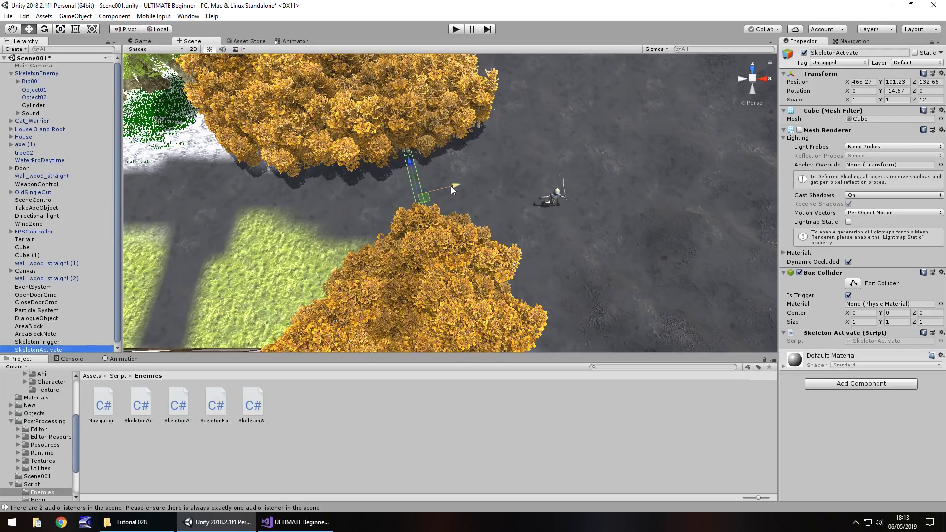
click(35, 326)
shift+click(36, 334)
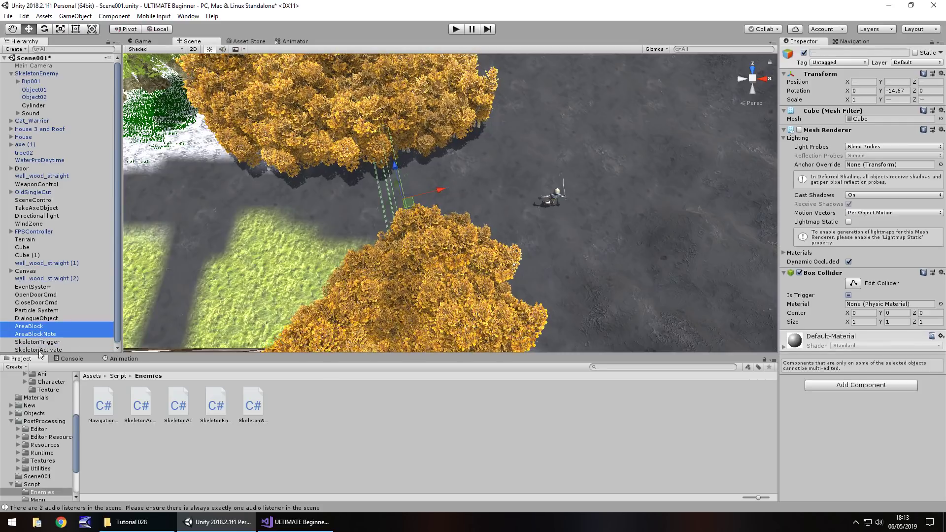
ctrl+click(40, 349)
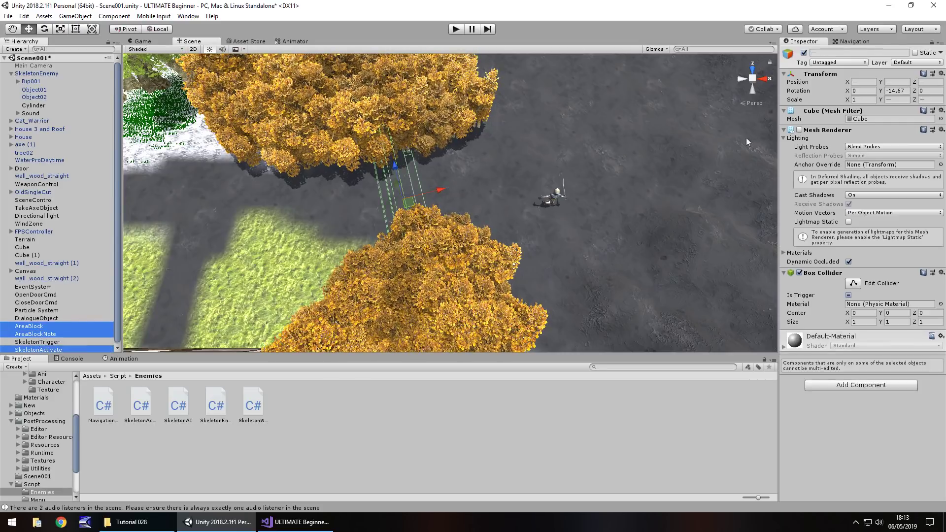
click(799, 129)
scroll(442, 188, up, 10)
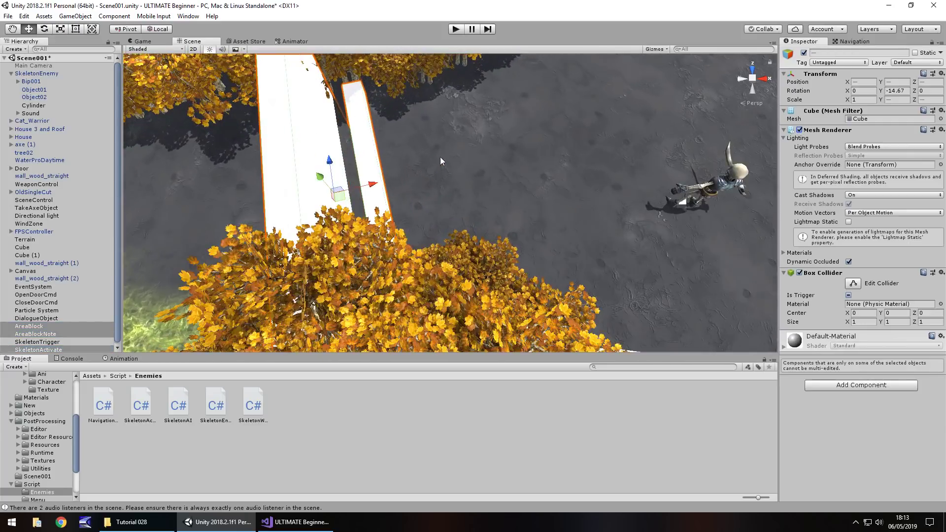
Set SkeletonActivate's X scale to 0.1 and move it against the area blocks, to about X 464.2, Z 132.38.
click(371, 142)
drag(409, 173, 398, 177)
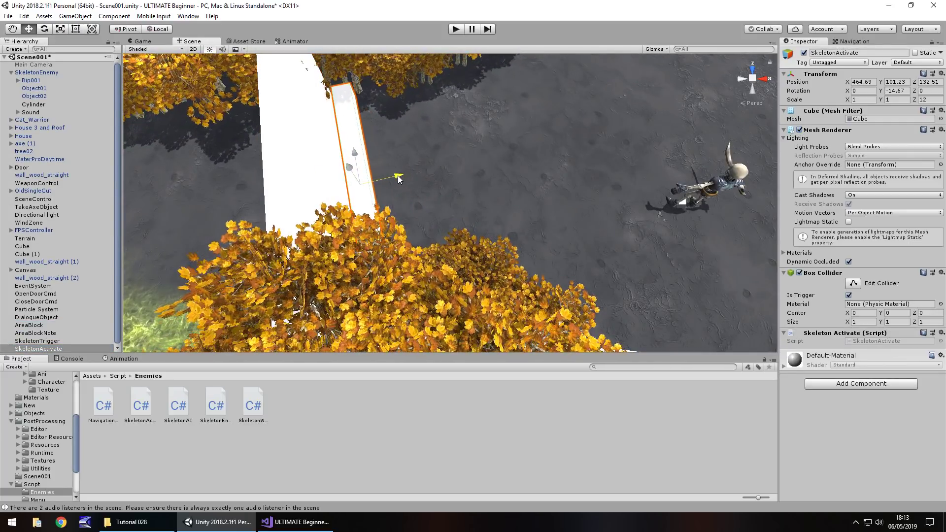
click(856, 99)
text(.1)
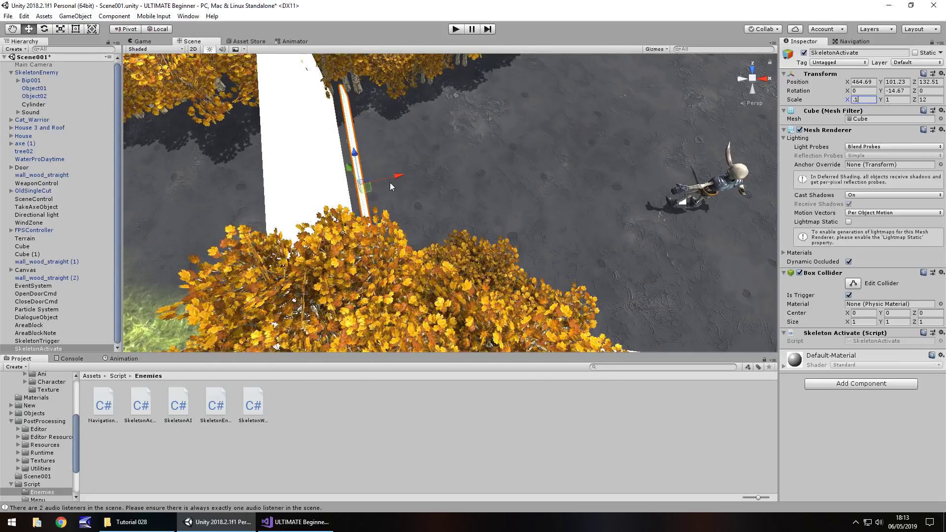
drag(389, 180, 386, 181)
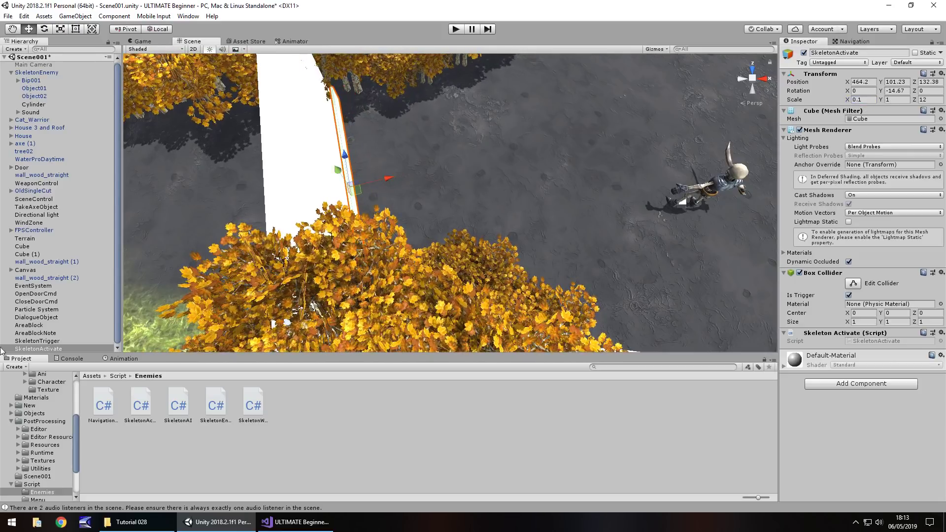
Disable the Mesh Renderers of AreaBlock, AreaBlockNote and SkeletonActivate together, and reselect SkeletonActivate.
ctrl+click(41, 326)
ctrl+click(37, 333)
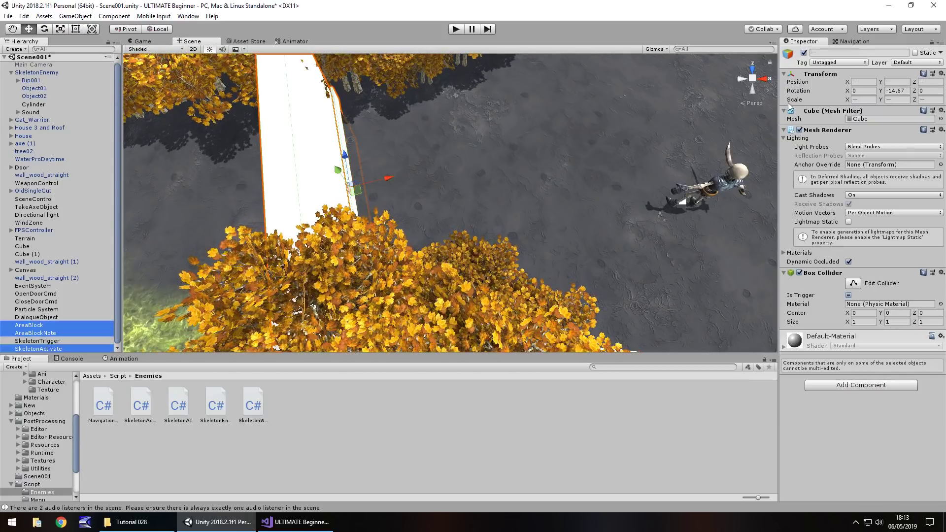
click(799, 130)
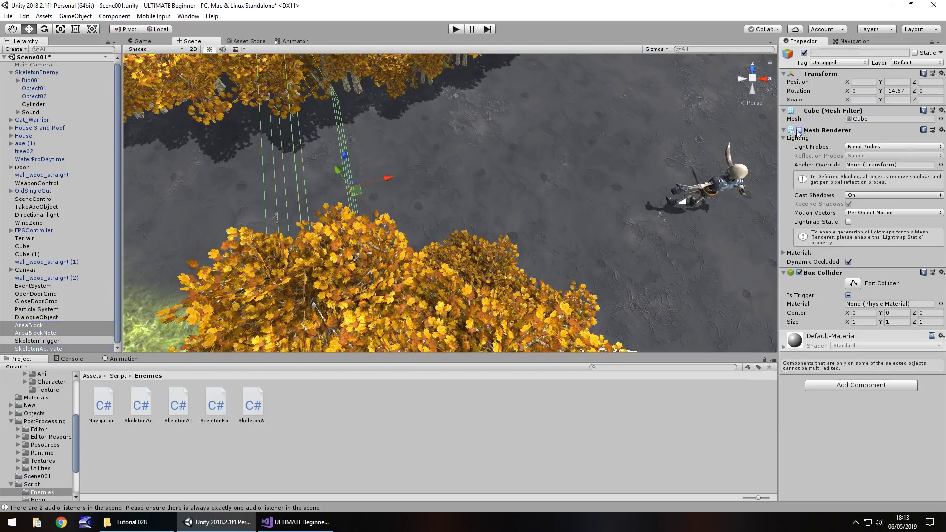
click(46, 326)
click(38, 348)
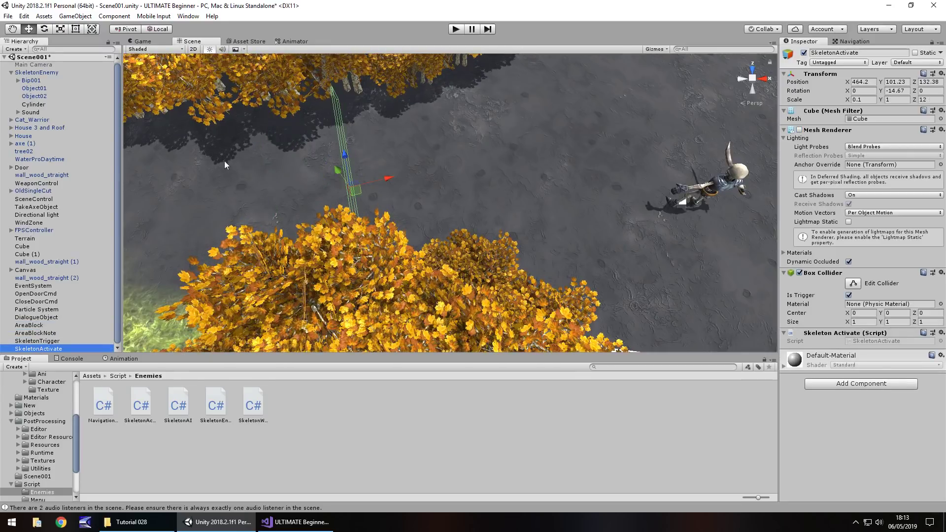
Put the Scene view tab ahead of the Game view tab and save the scene.
middle_drag(224, 164, 423, 164)
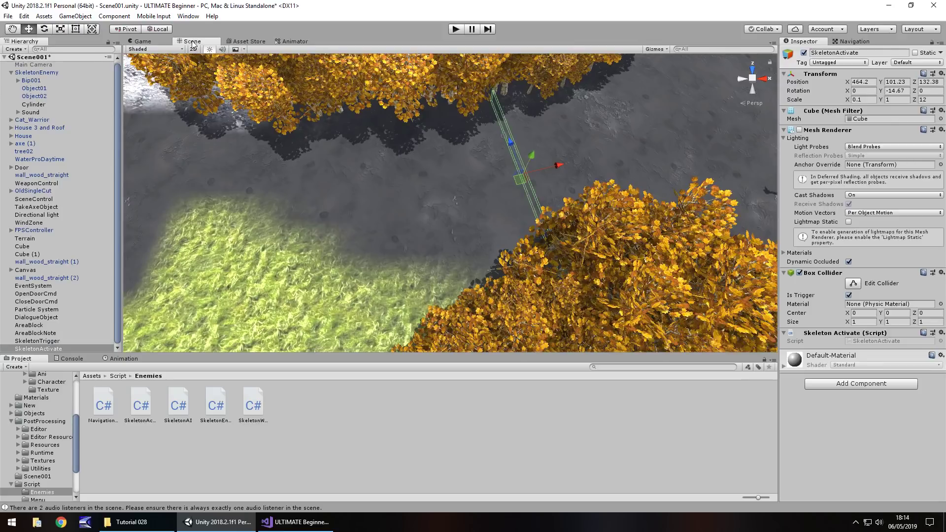
drag(193, 45, 145, 42)
key(ctrl+s)
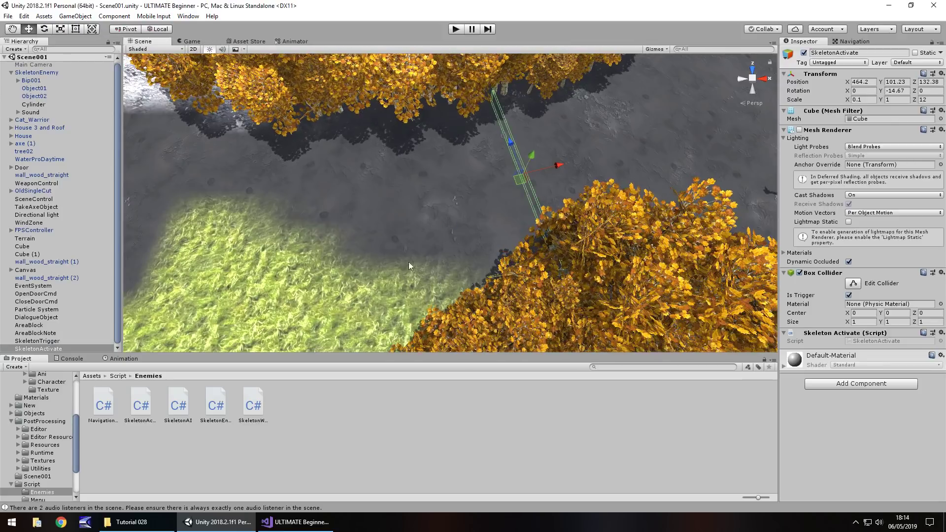
Start a play-test and take the axe beside the tree.
key(ctrl+p)
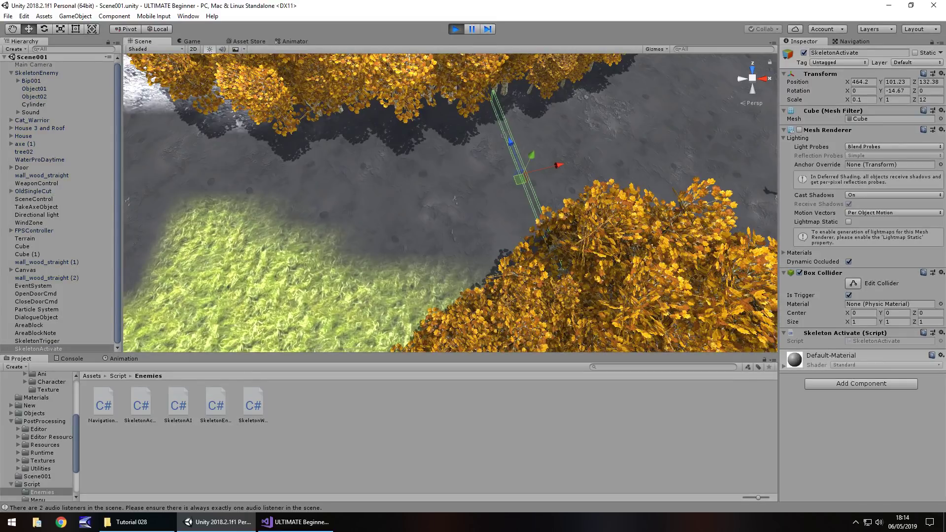
key(w)
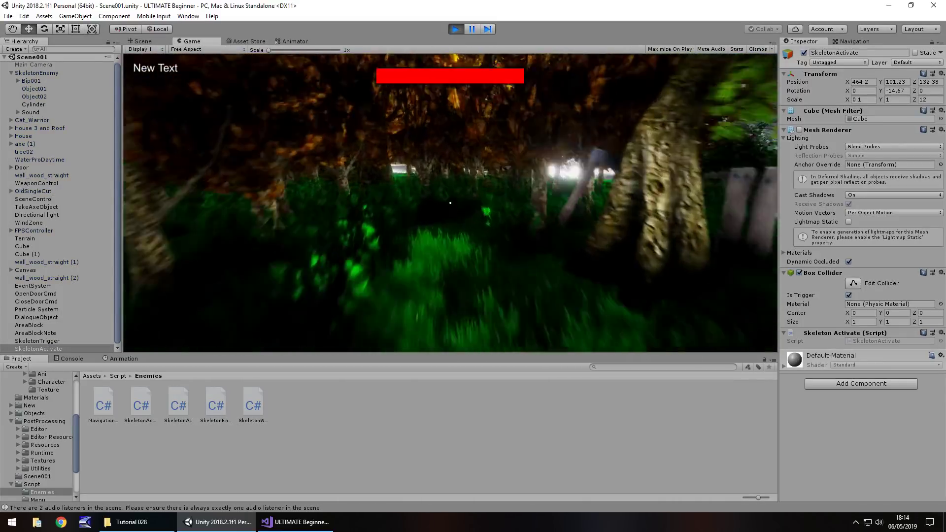
key(e)
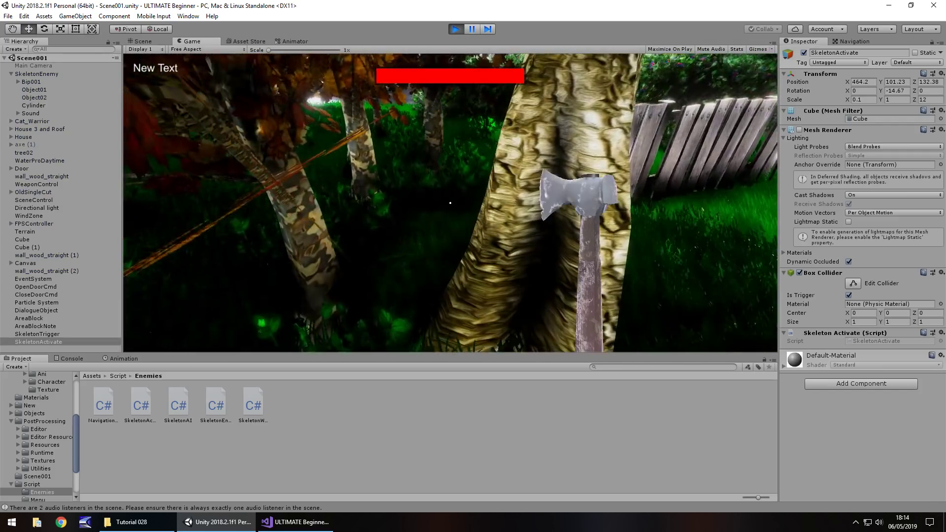
key(w)
key(w)
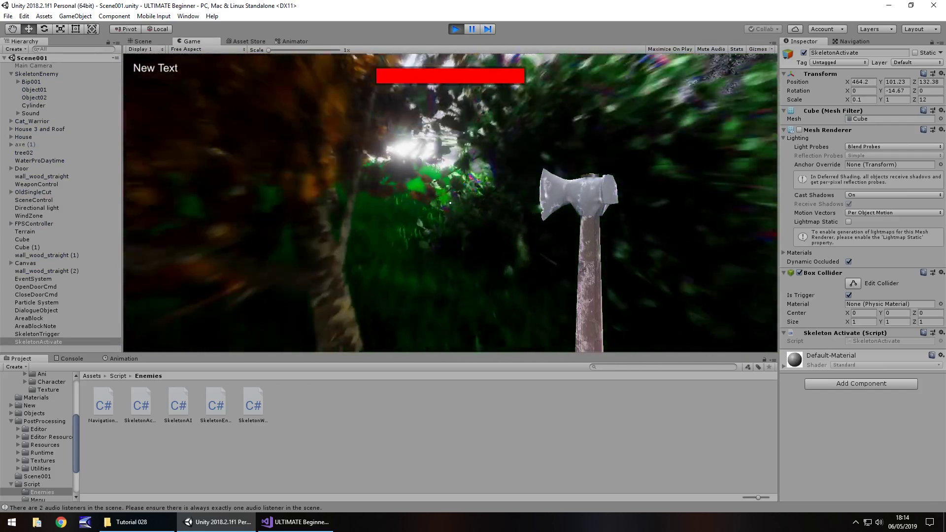
Walk the player along the road into the house and talk to the cat warrior character.
key(w)
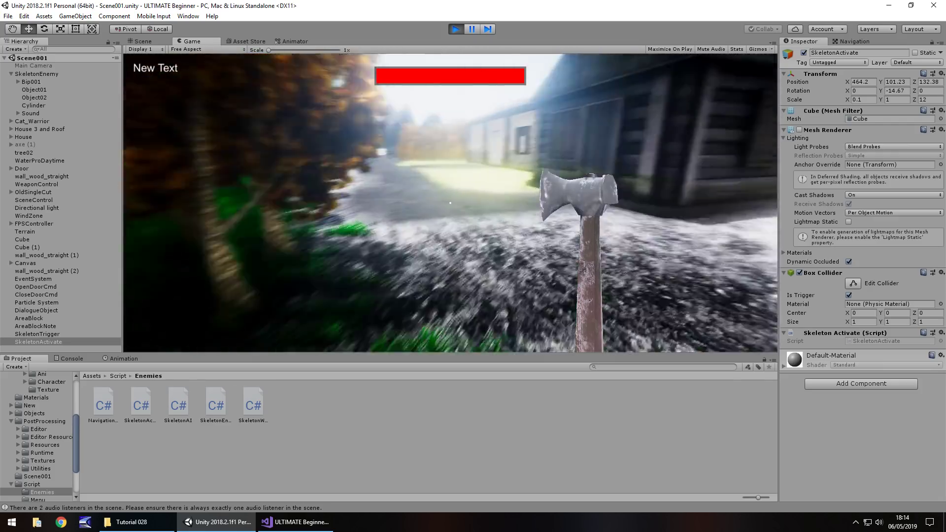
key(w)
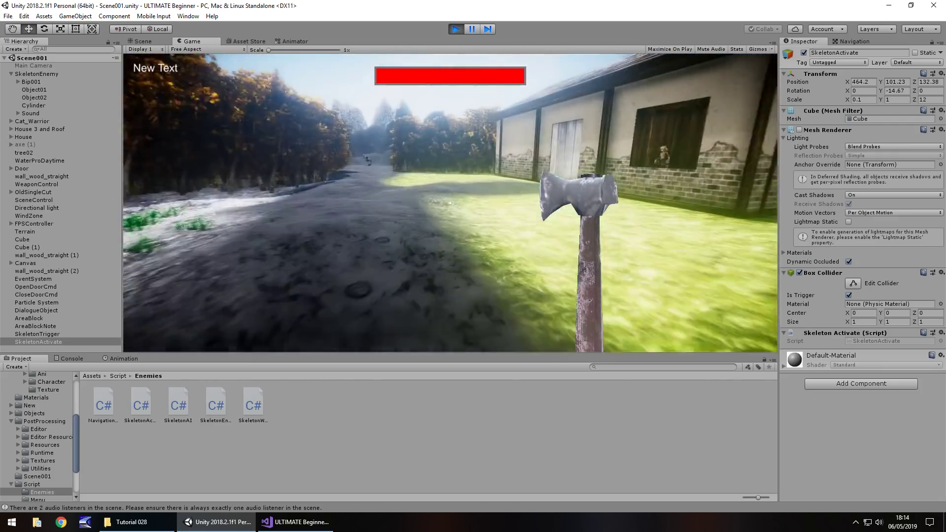
key(w)
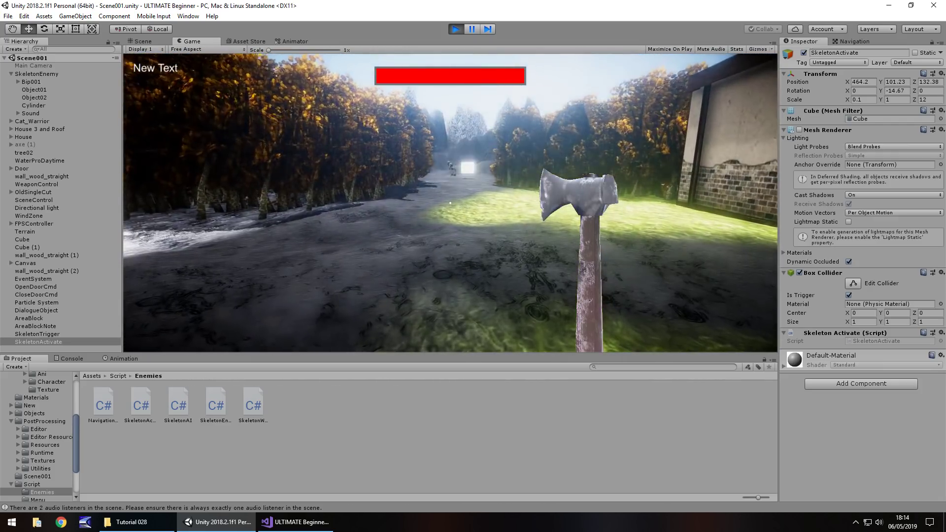
key(w)
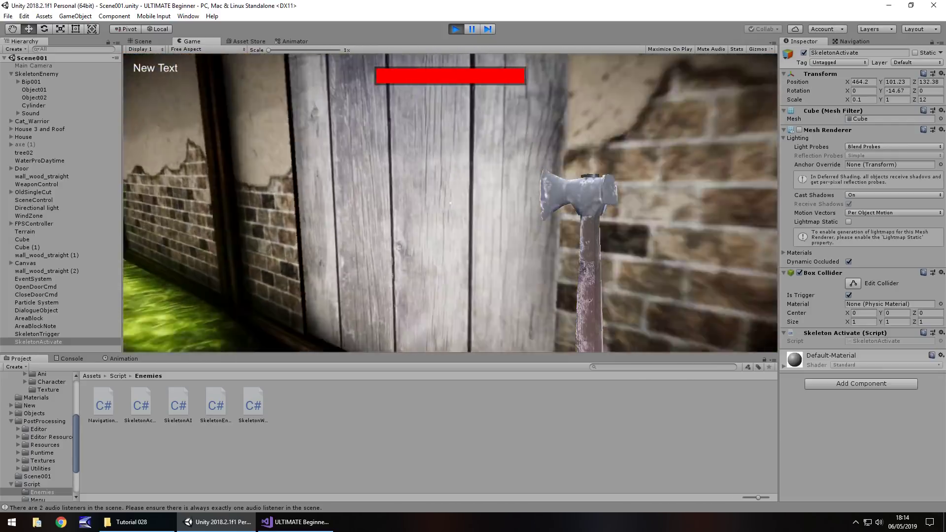
key(w)
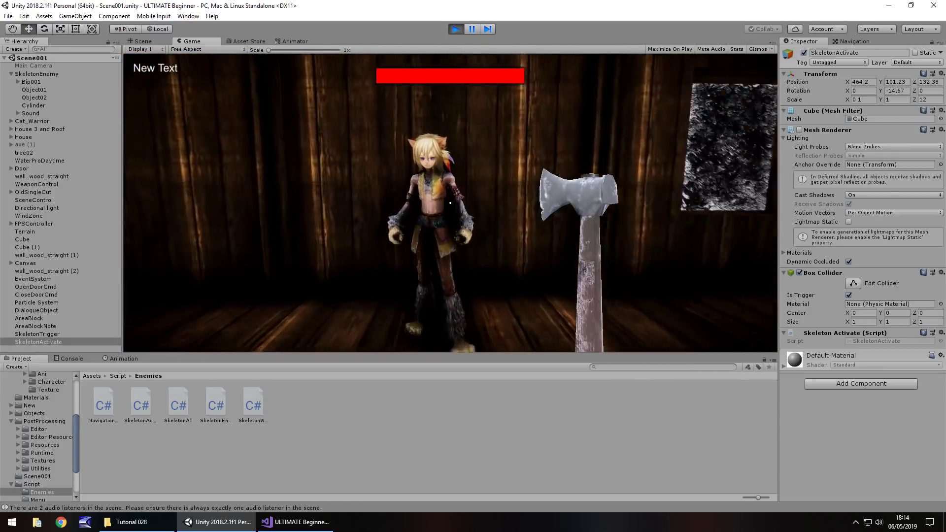
key(e)
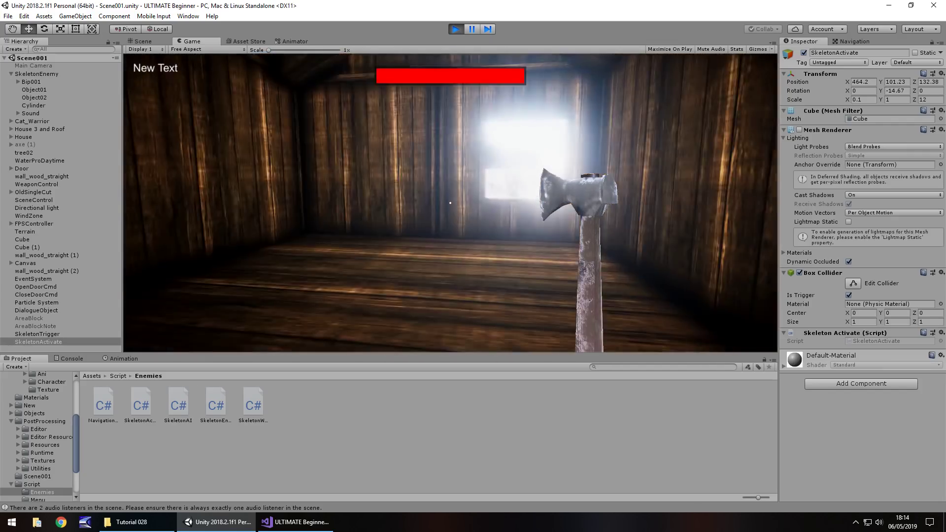
Walk down the road through the activation trigger to test the skeleton's chase, and stop the play-test.
key(w)
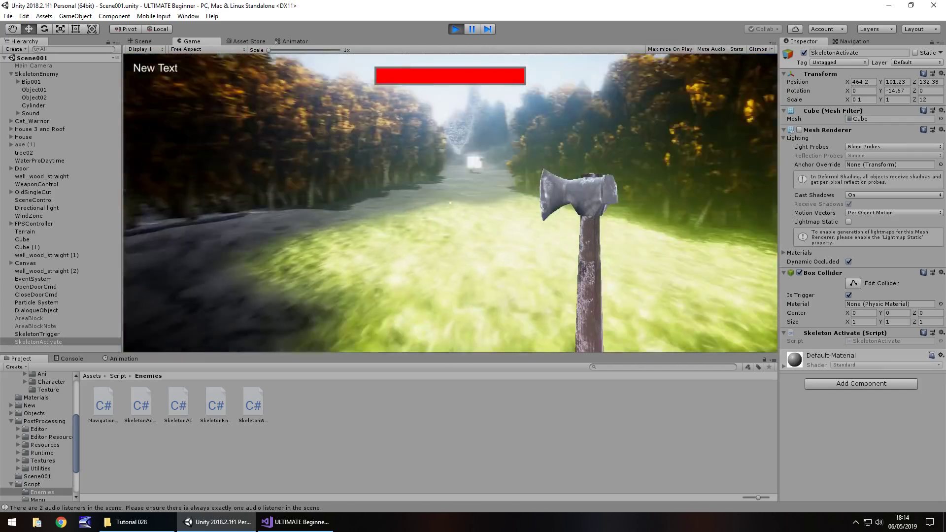
key(w)
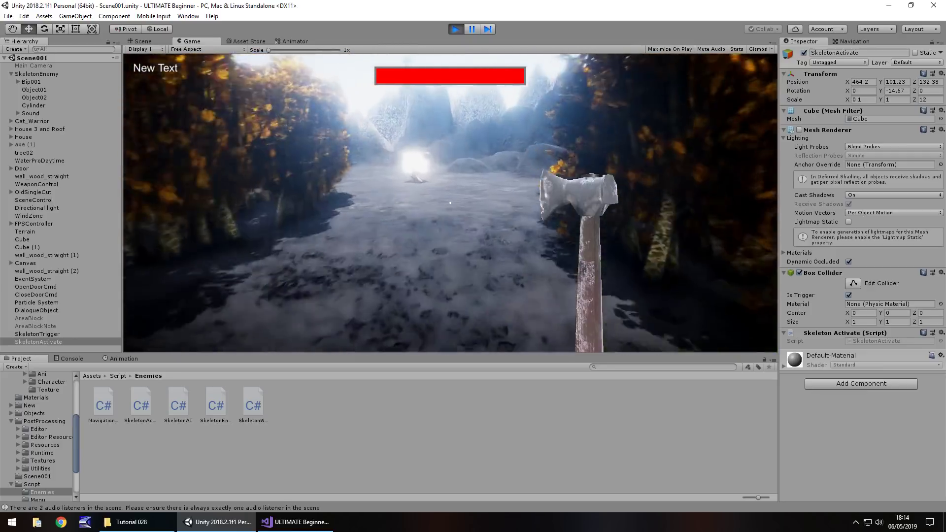
key(w)
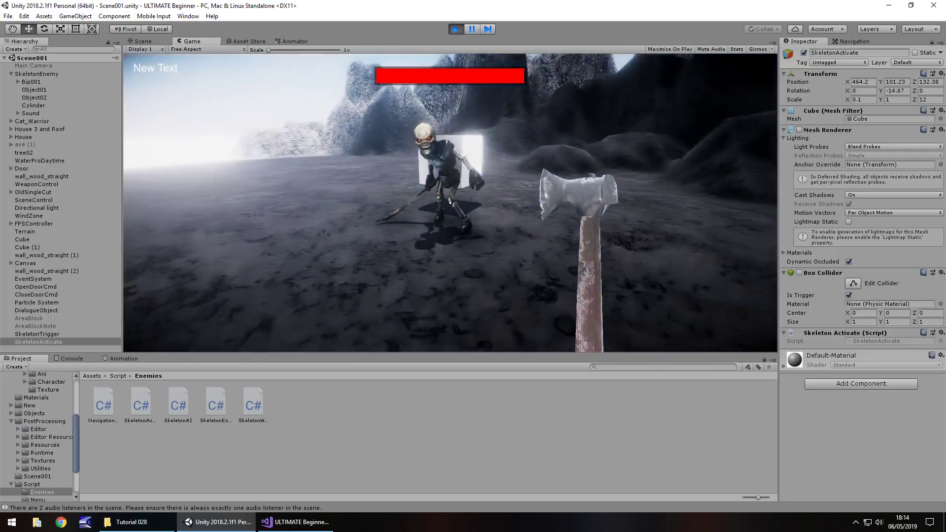
key(w)
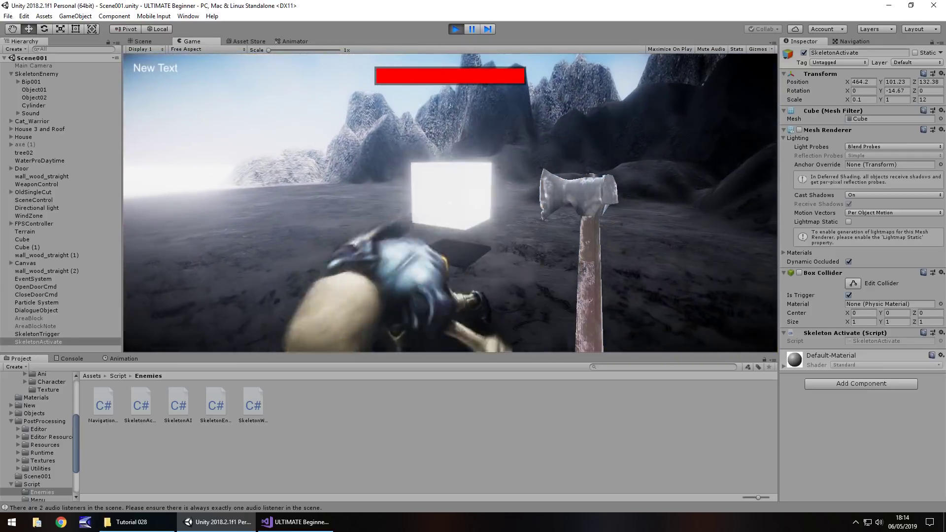
key(Escape)
key(ctrl+p)
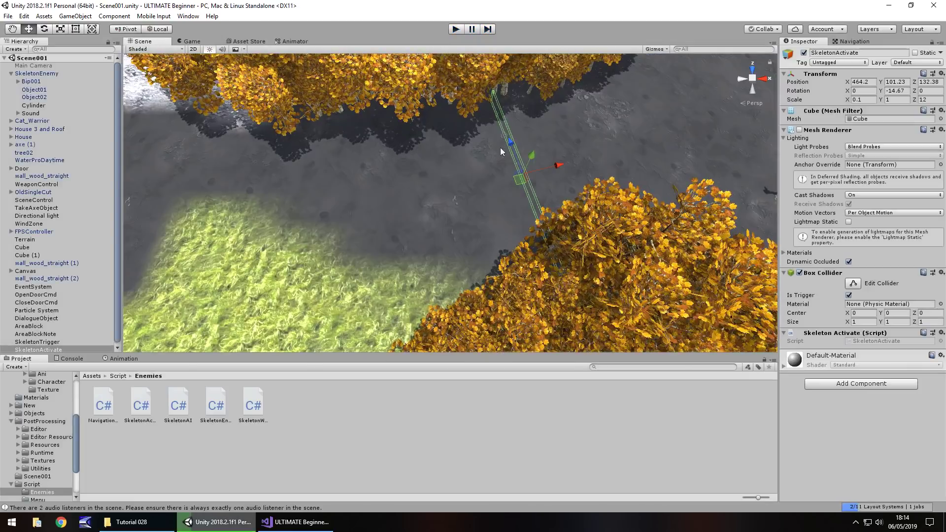
Disable the Mesh Renderer of the white SkeletonTrigger cube near the skeleton.
middle_drag(229, 208, 944, 288)
middle_drag(306, 240, 333, 193)
click(314, 263)
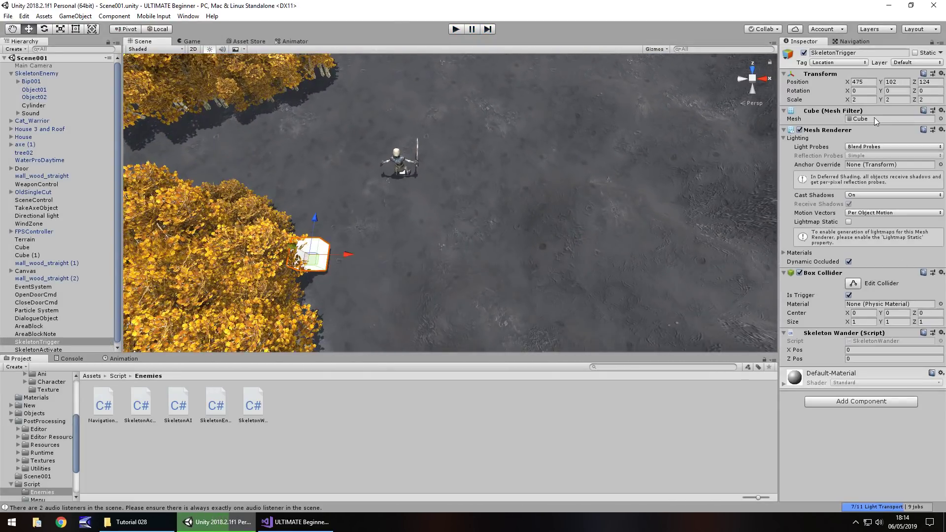
click(799, 130)
Run the play-test again, take the axe and walk the player out towards the house.
middle_drag(334, 230, 661, 154)
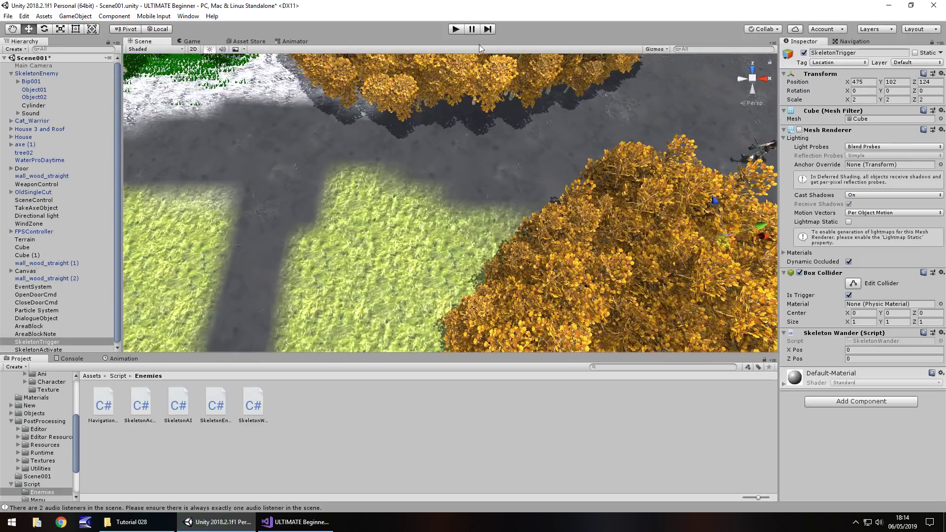
click(457, 30)
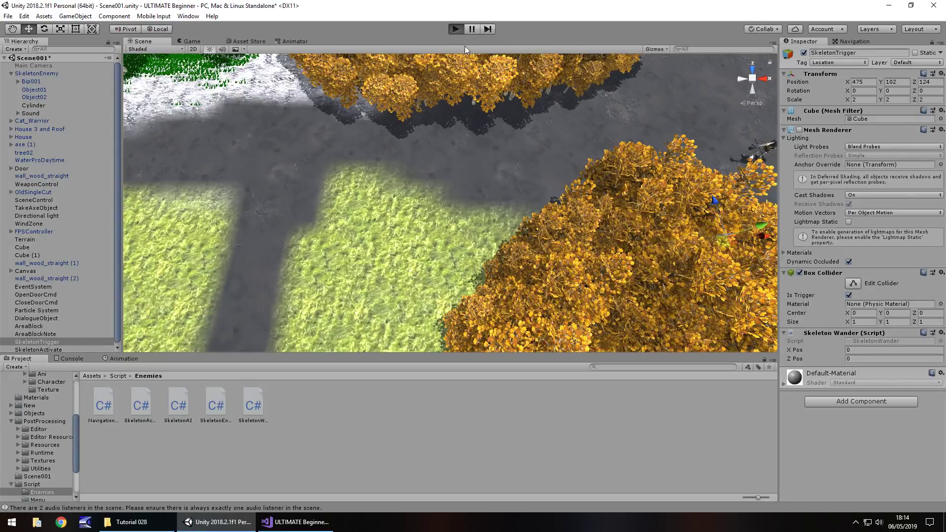
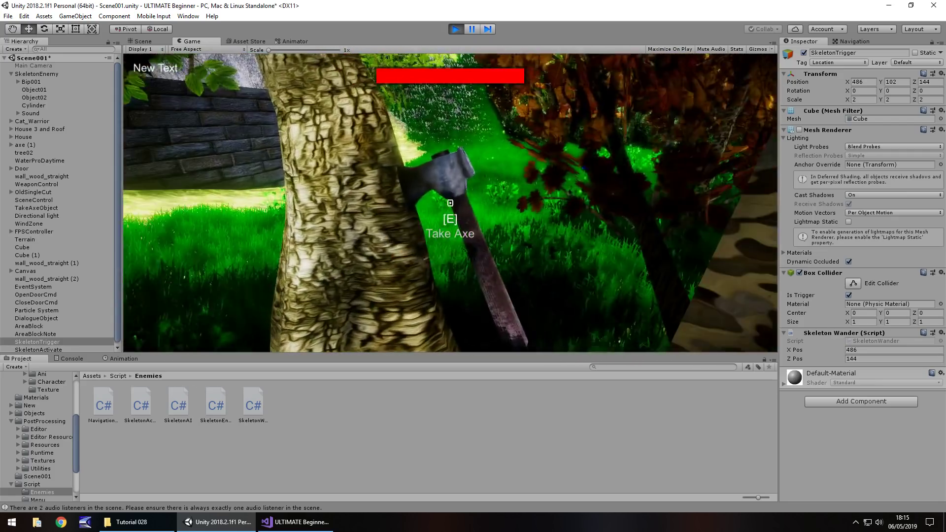
key(e)
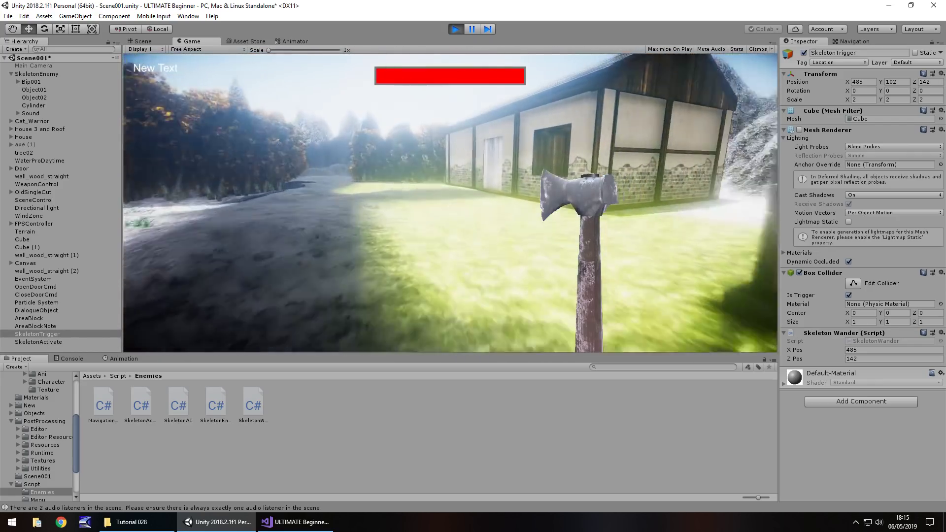
key(w)
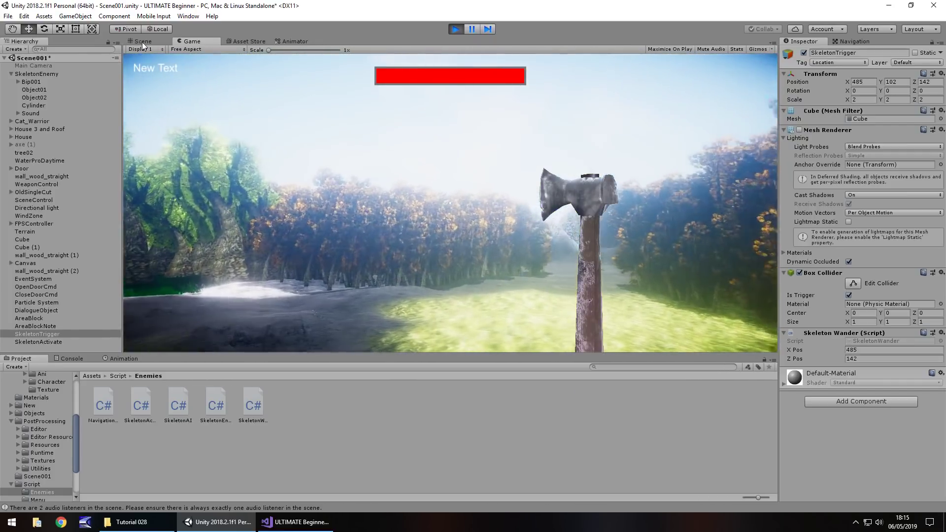
Examine in the Scene view how the skeleton wanders relative to SkeletonTrigger during play, and stop the play-test.
click(141, 42)
alt+drag(376, 244, 202, 279)
scroll(336, 269, up, 8)
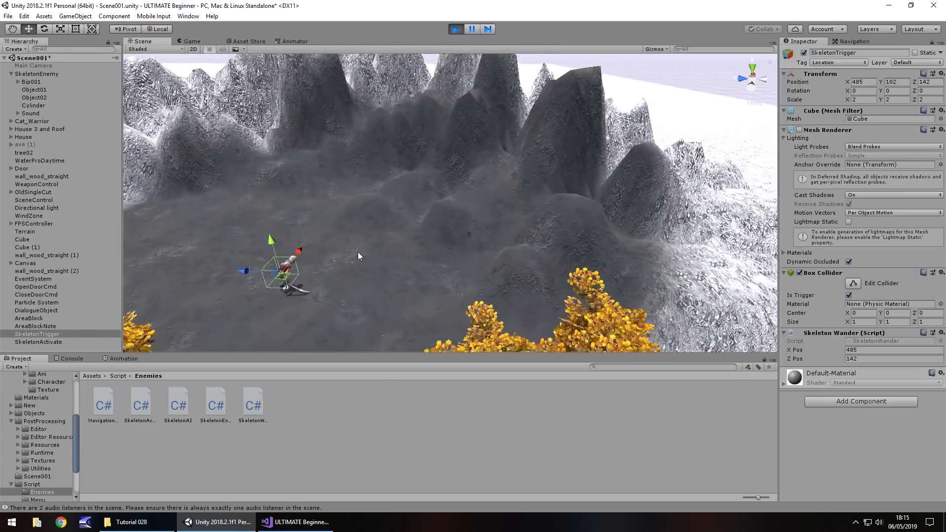
middle_drag(356, 273, 528, 195)
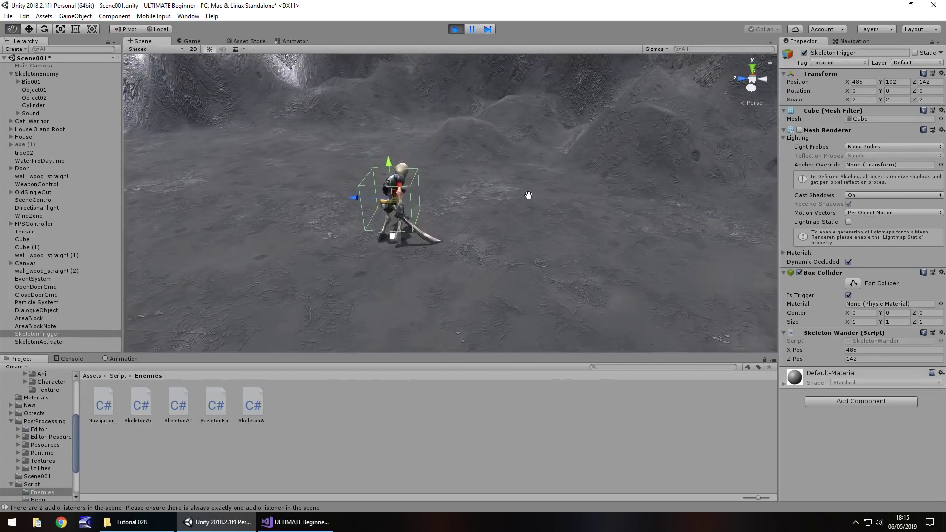
click(43, 333)
drag(353, 199, 486, 207)
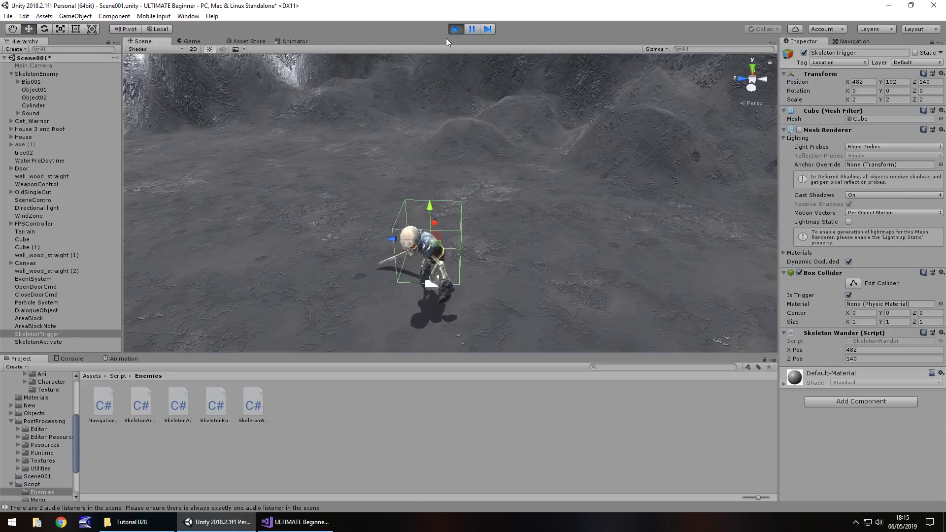
right_drag(353, 167, 463, 36)
key(a)
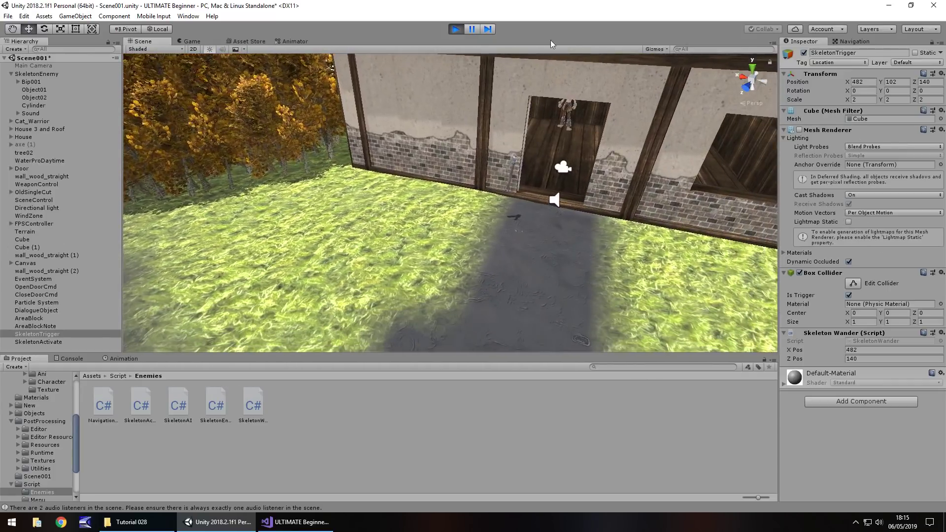
click(456, 30)
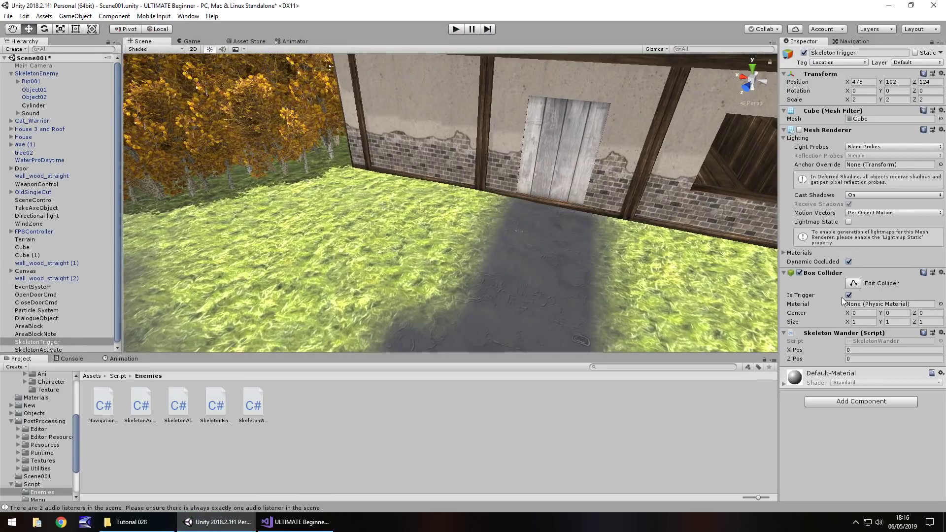
Open the SkeletonWander script in Visual Studio and add this.gameObject.GetComponent<BoxCollider>().enabled = false; as the first line of the "Enemy" if block.
double_click(888, 341)
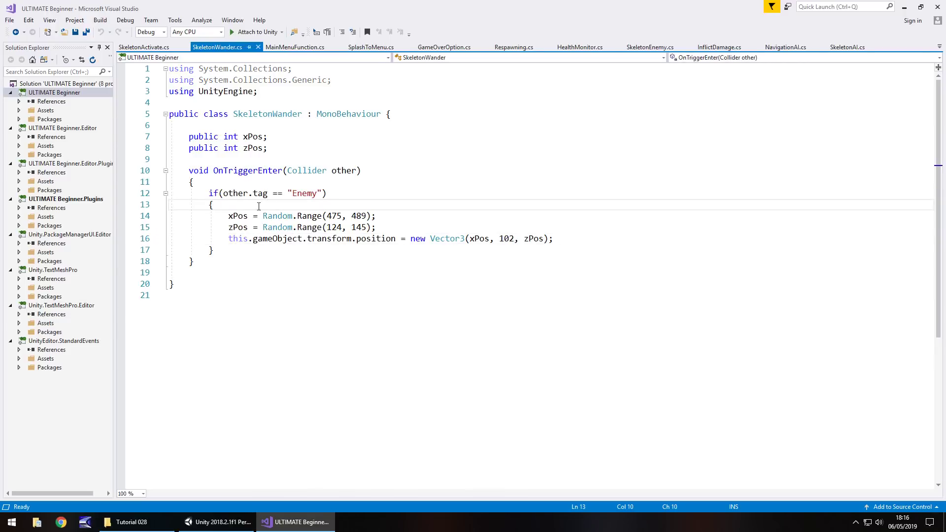
key(Return)
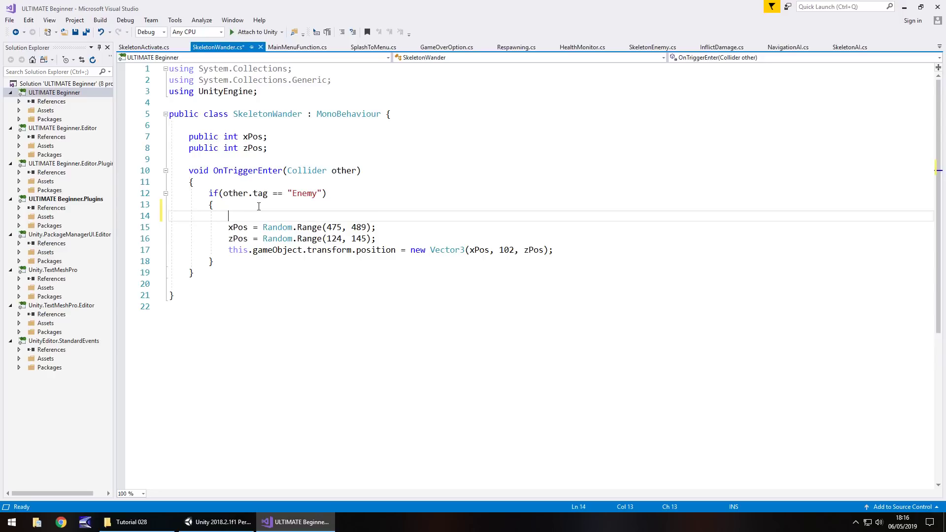
text(this.)
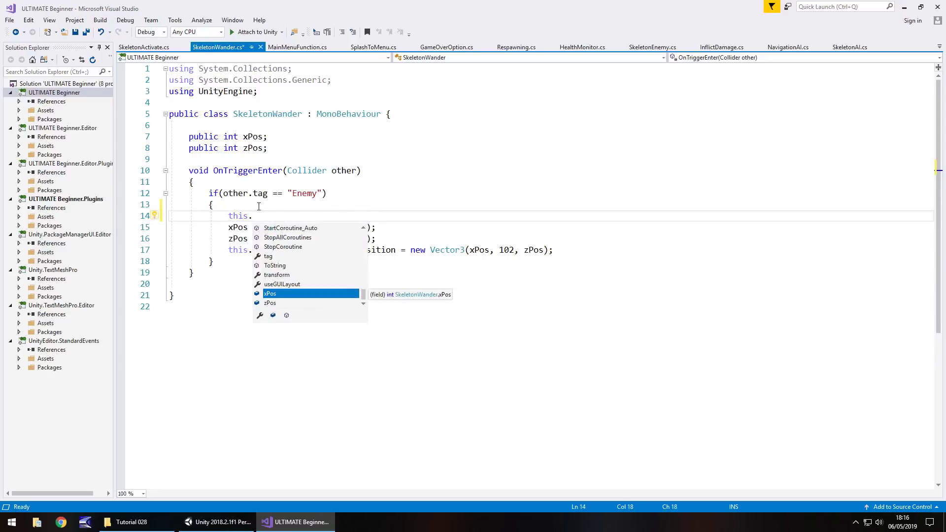
text(gameObject.Ge)
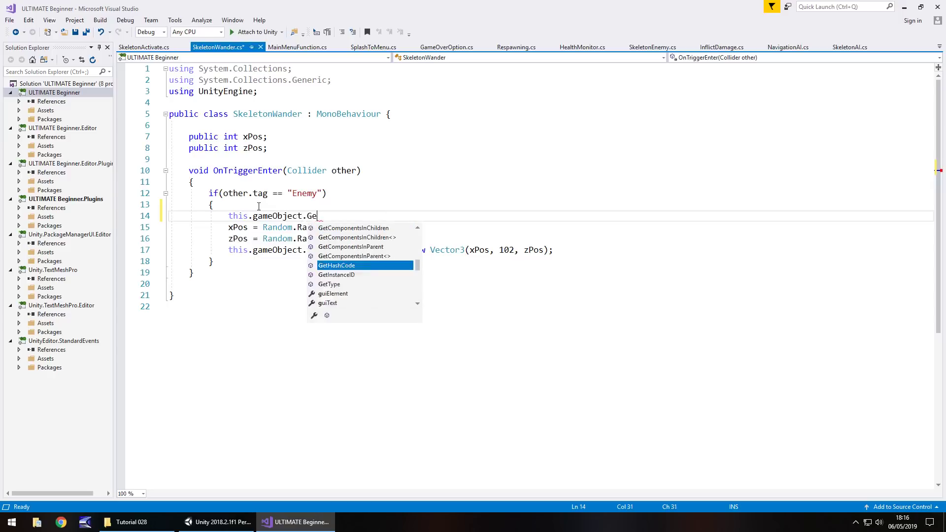
text(tComponent)
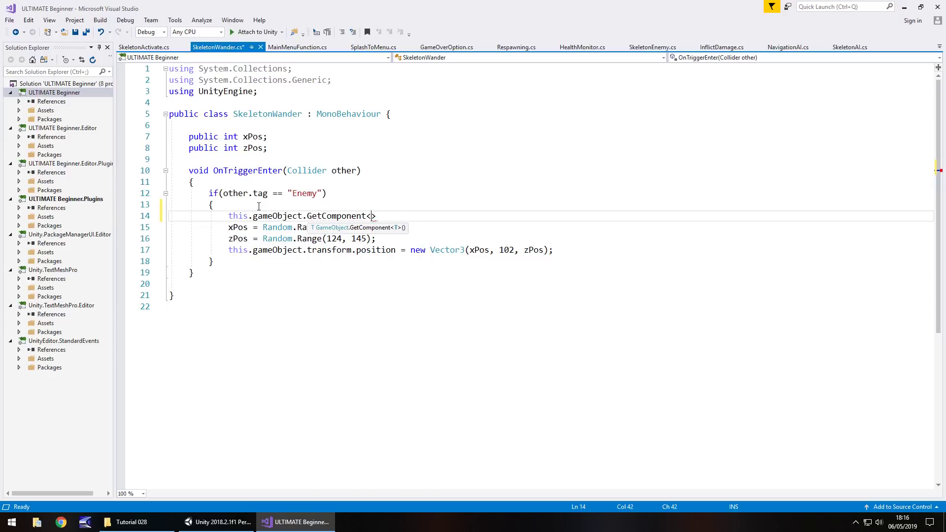
text(<BoxCollider)
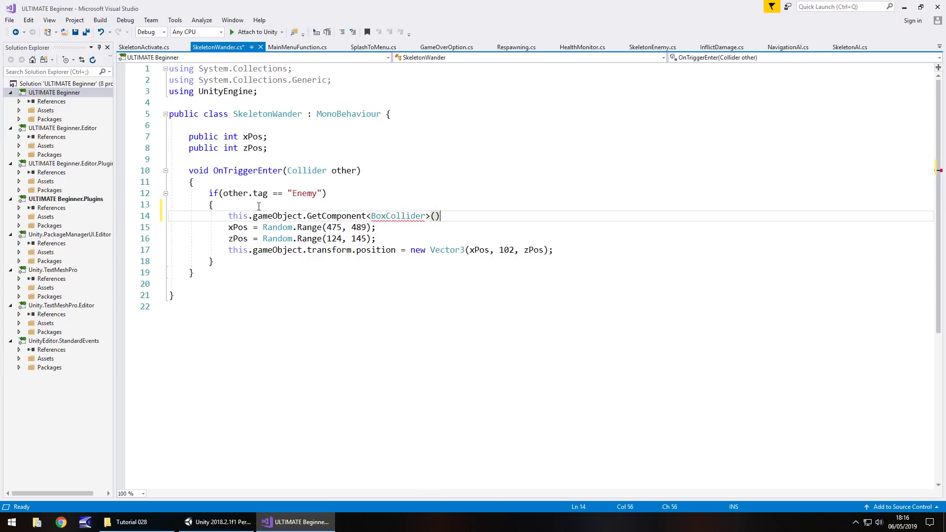
text(>().enabled = false;)
Copy the BoxCollider line below the transform.position line, set the copy's enabled value to true, and save the script.
drag(529, 215, 246, 213)
click(573, 249)
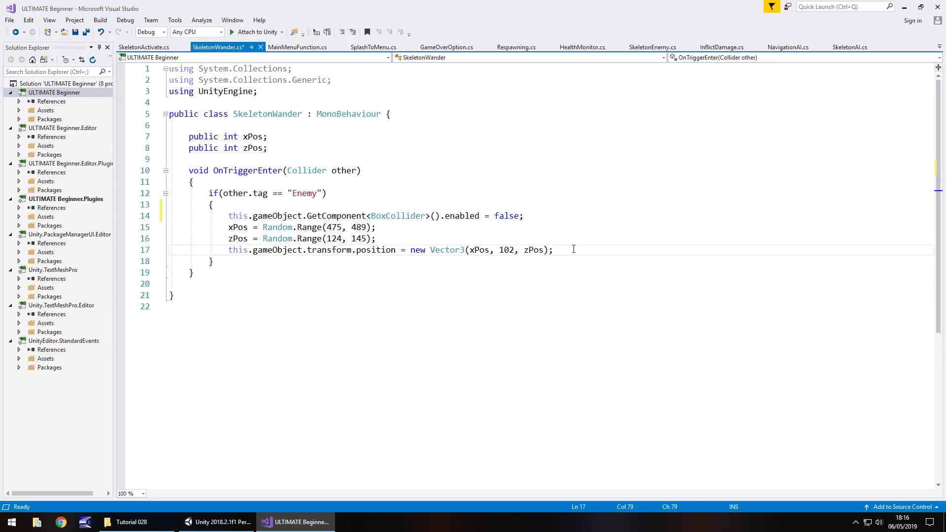
key(Return)
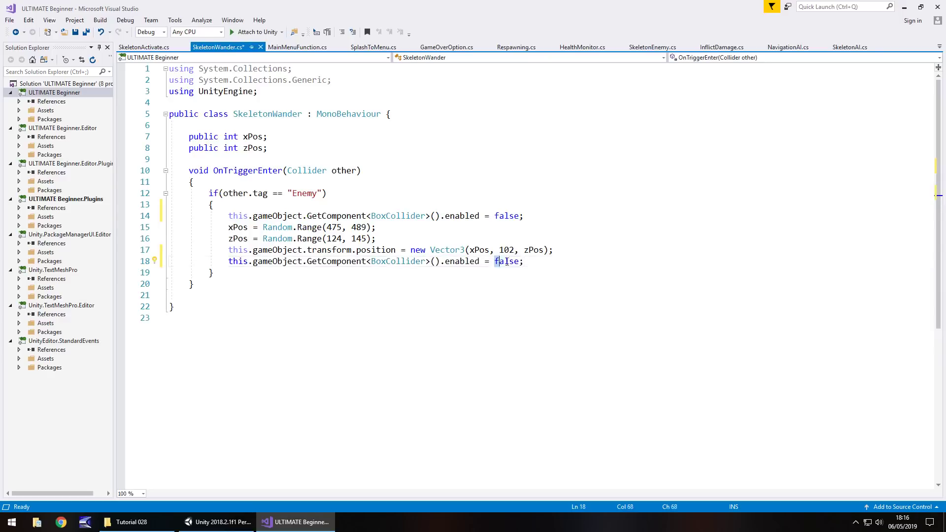
text(true)
key(ctrl+s)
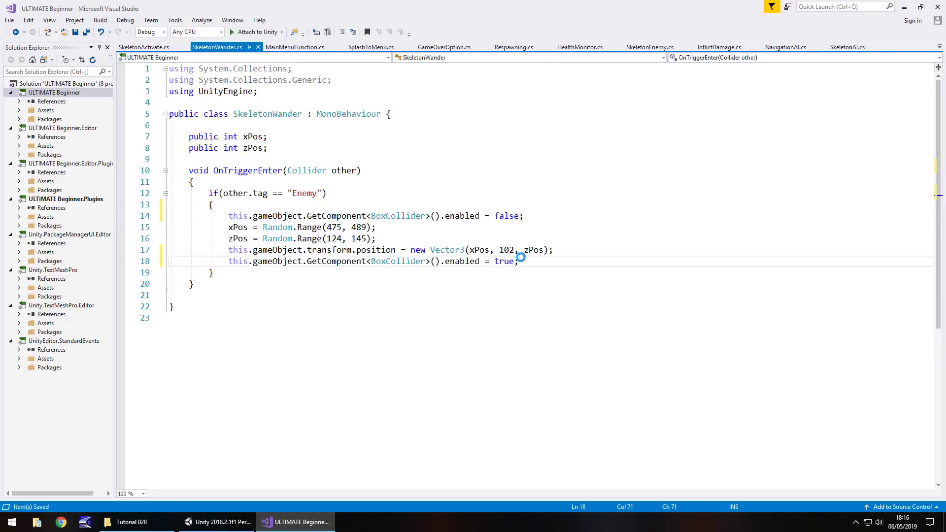
Switch to Unity, start the play-test, take the axe and walk the player along the path to the house door.
click(265, 258)
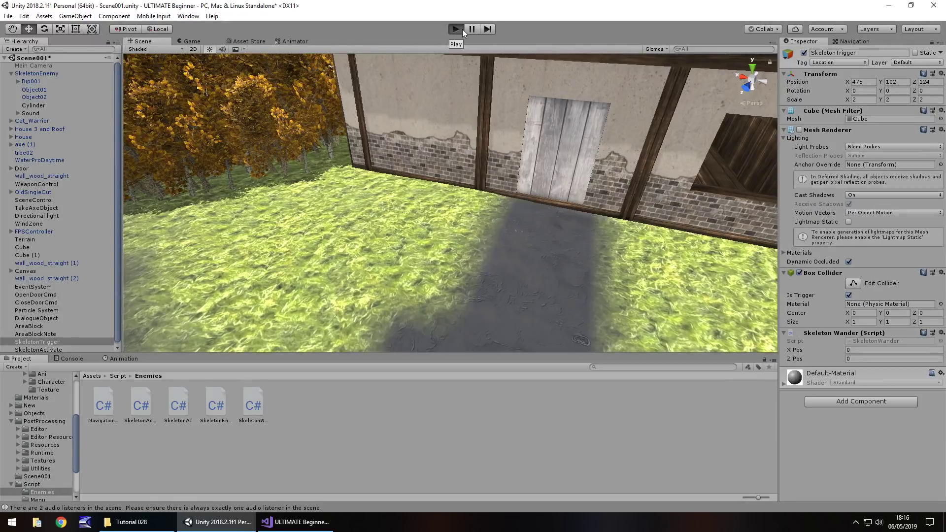
click(461, 30)
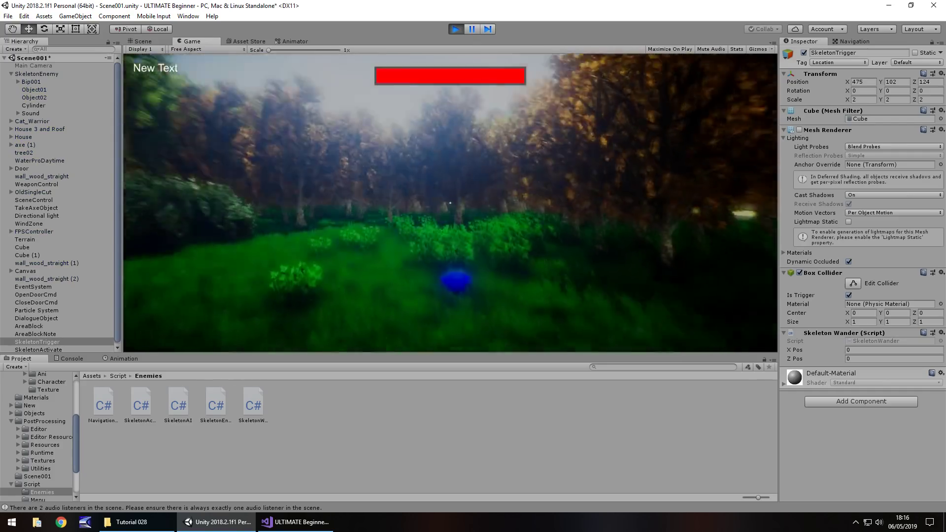
key(w)
key(e)
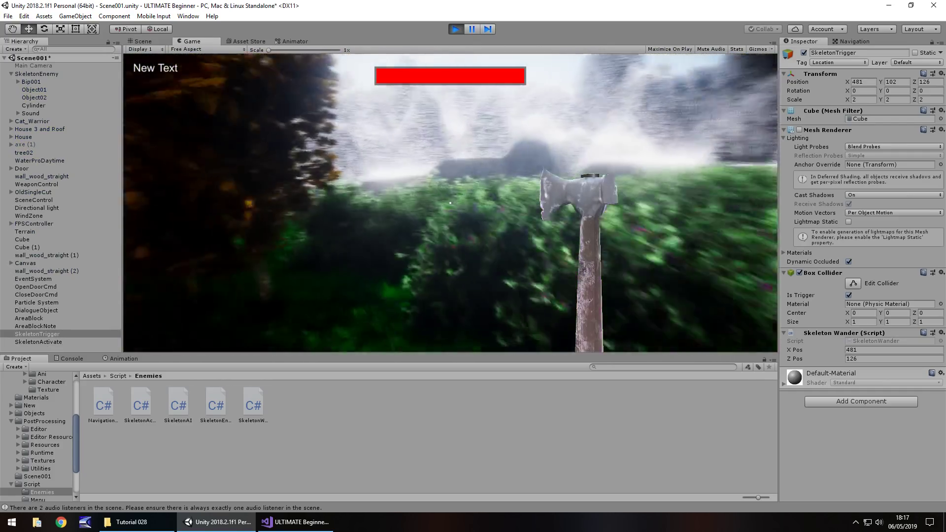
click(450, 202)
key(w)
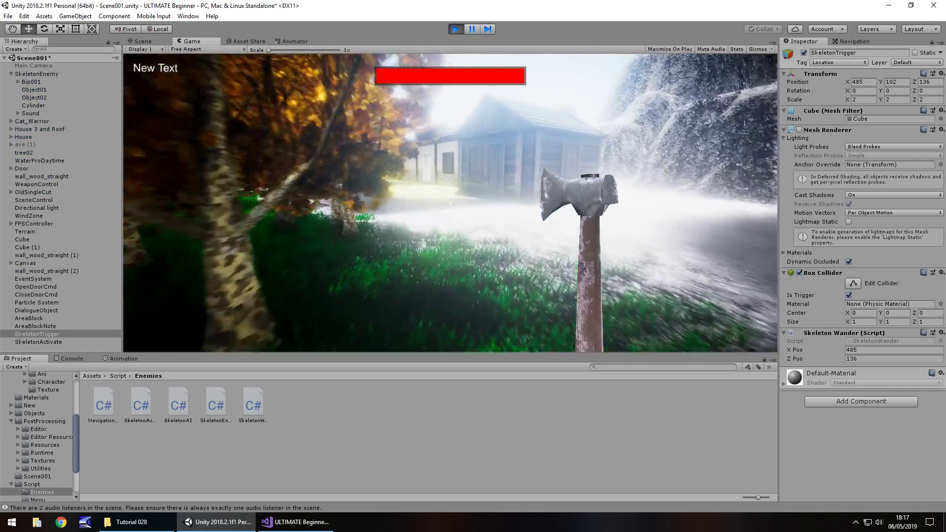
key(w)
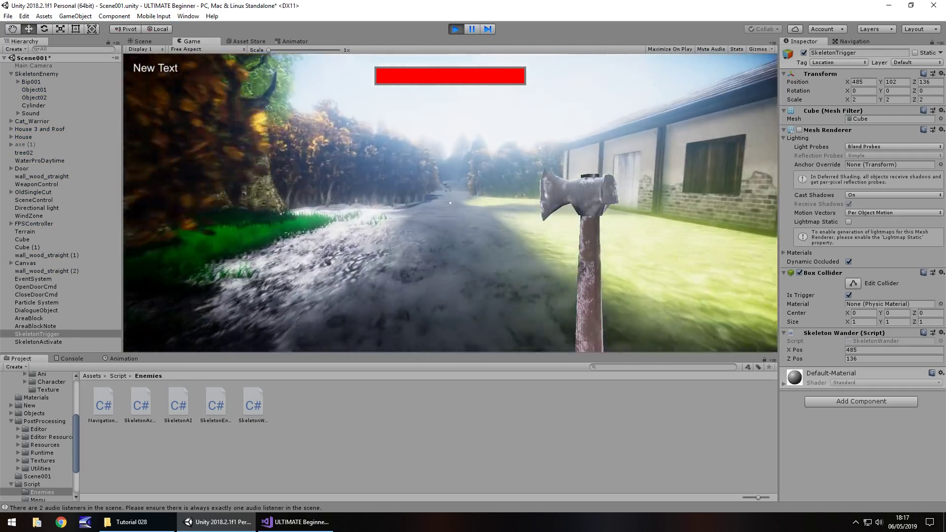
key(w)
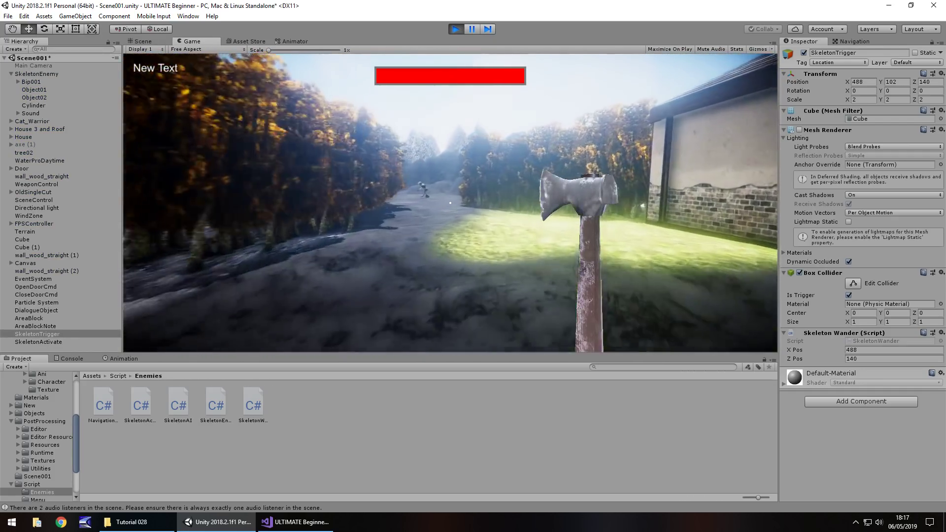
key(w)
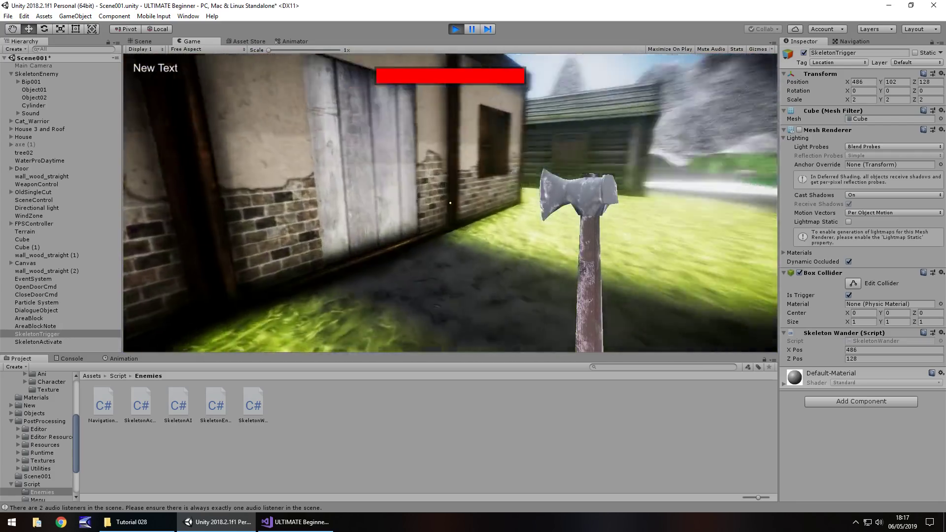
Interact at the house door, face the skeleton beyond the path to test its chase and attack, and stop the play-test.
key(e)
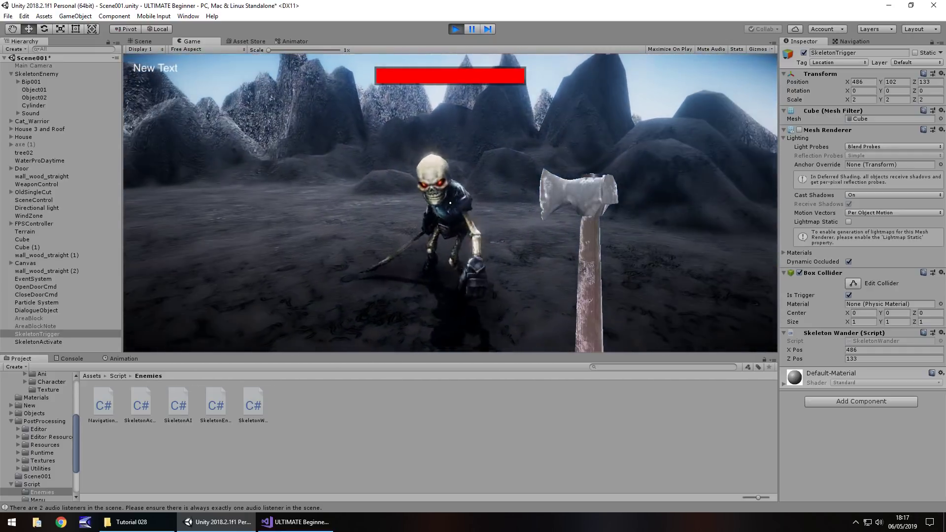
click(449, 202)
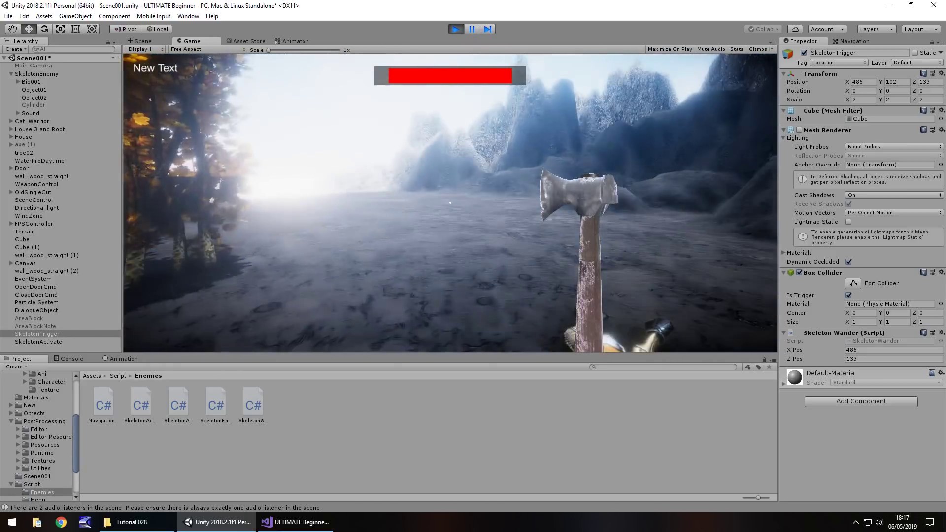
key(ctrl+p)
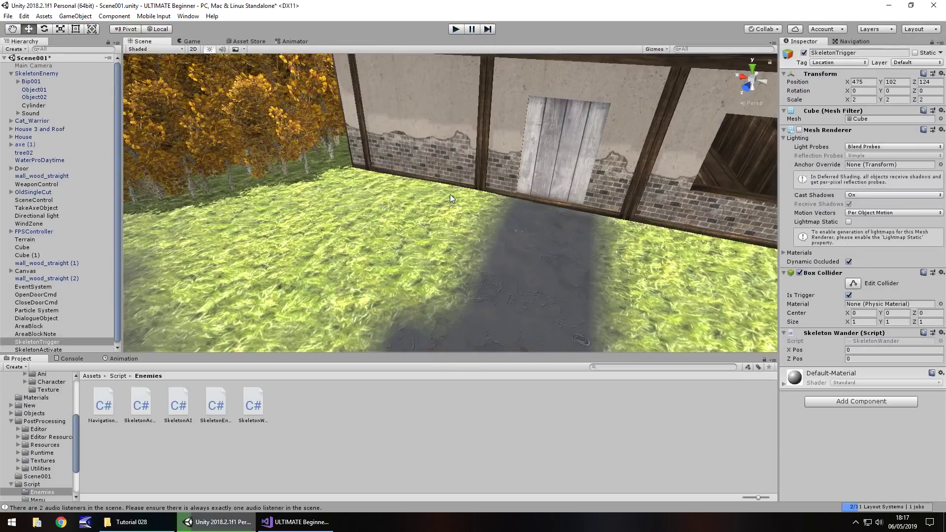
right_drag(495, 210, 284, 161)
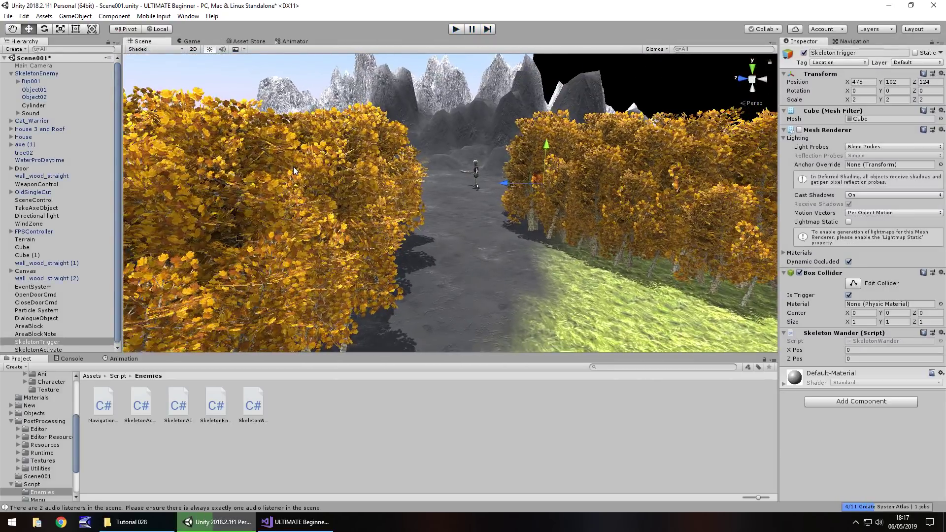